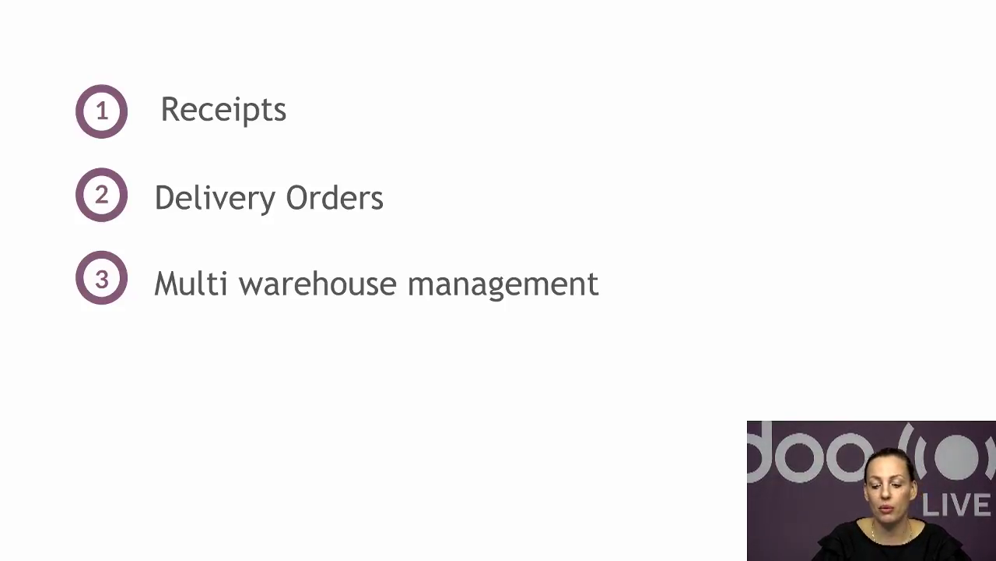
key(Right)
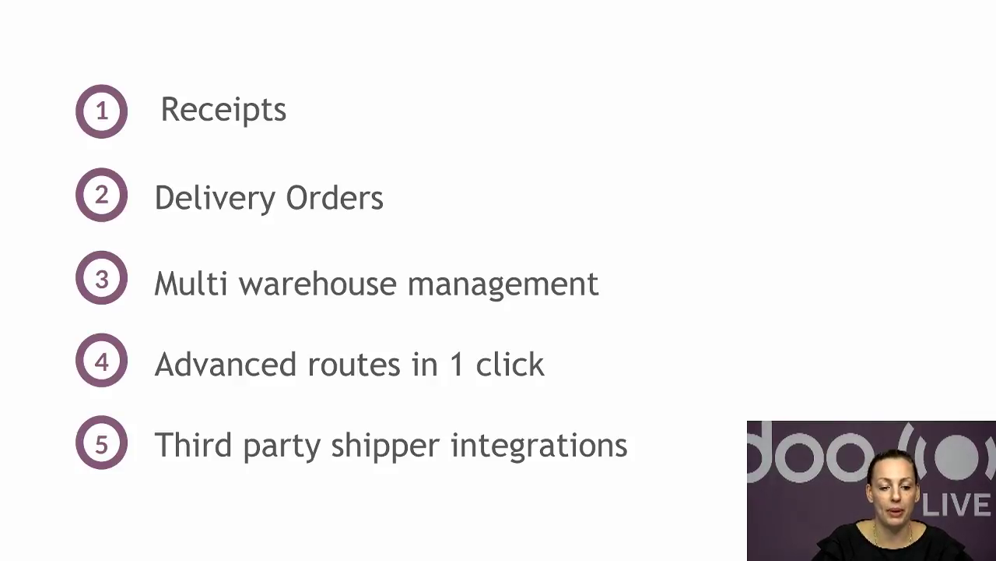
key(Escape)
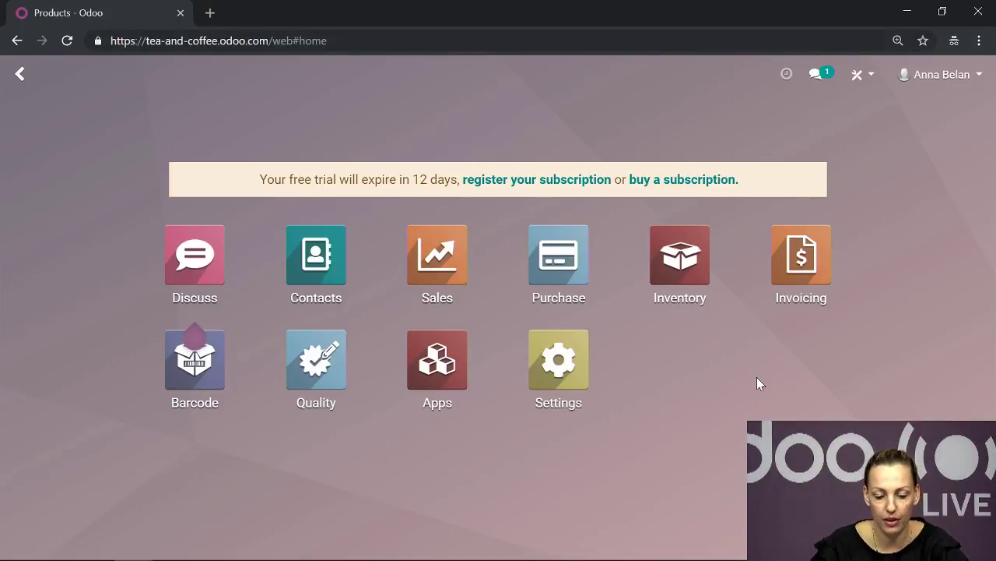
- Open the Inventory app in a full-screen browser and review the operation types of Main Warehouse, Store 1 and Store 2
key(F11)
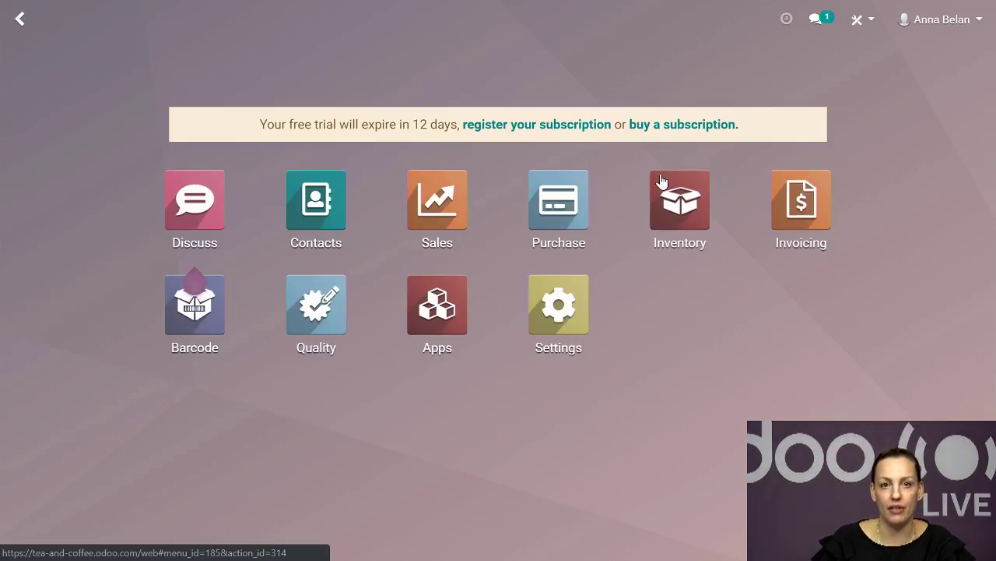
click(693, 218)
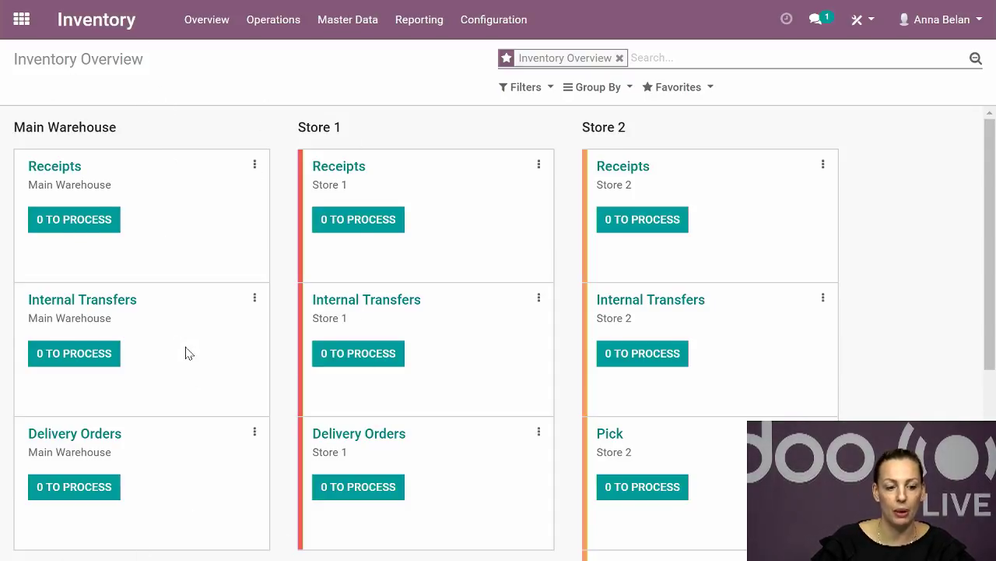
scroll(185, 354, down, 3)
scroll(187, 356, up, 3)
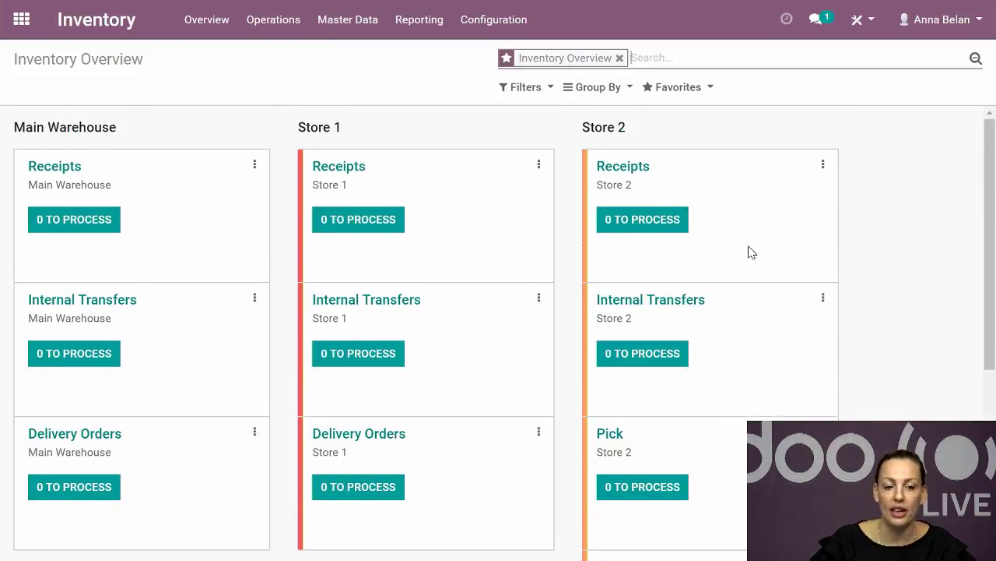
scroll(749, 268, down, 3)
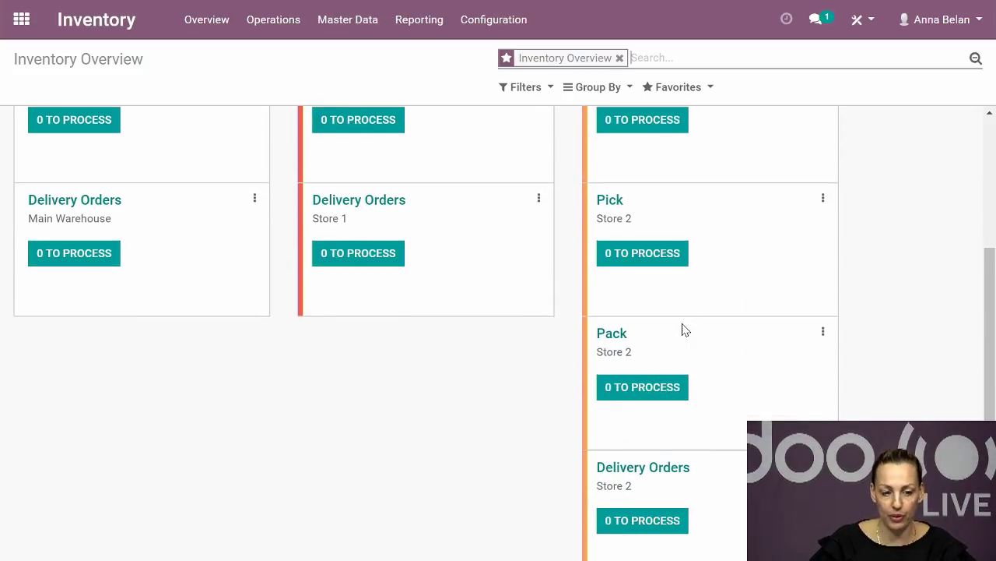
scroll(682, 331, up, 3)
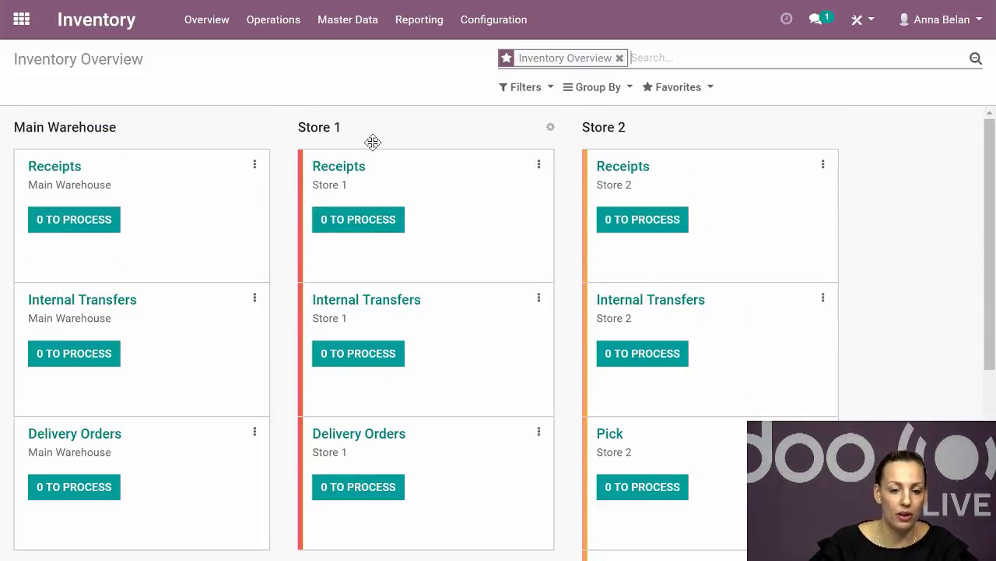
- Open the Warehouse Dashboard report and remove its Transfer Date: Last 30 Days and Done Transfers filters
click(275, 28)
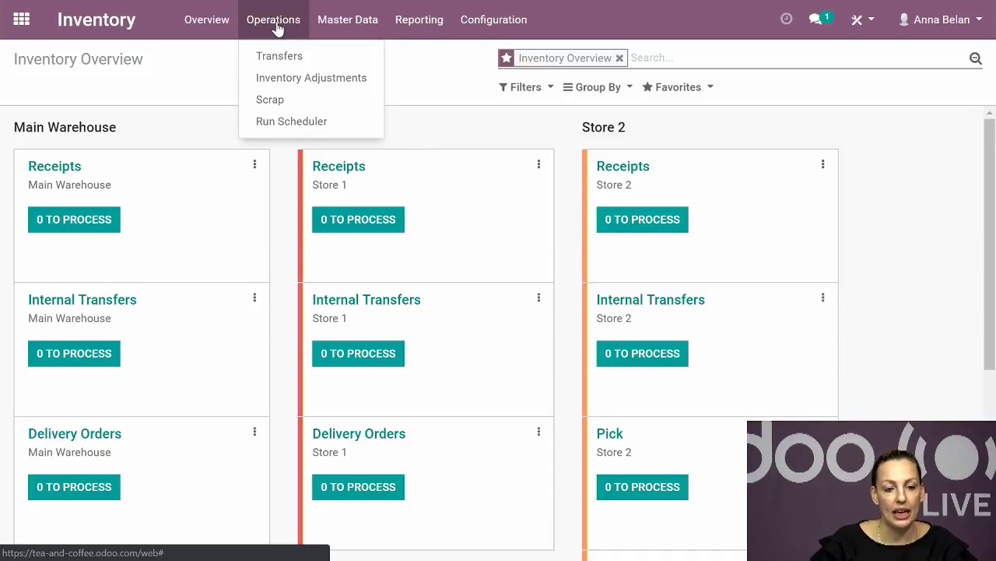
mouse_move(365, 28)
mouse_move(410, 28)
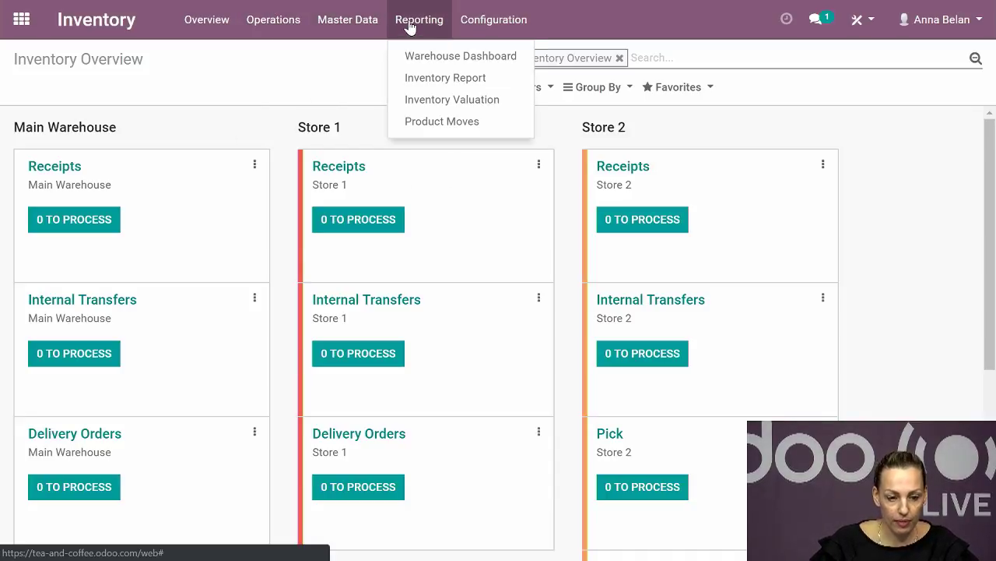
click(415, 57)
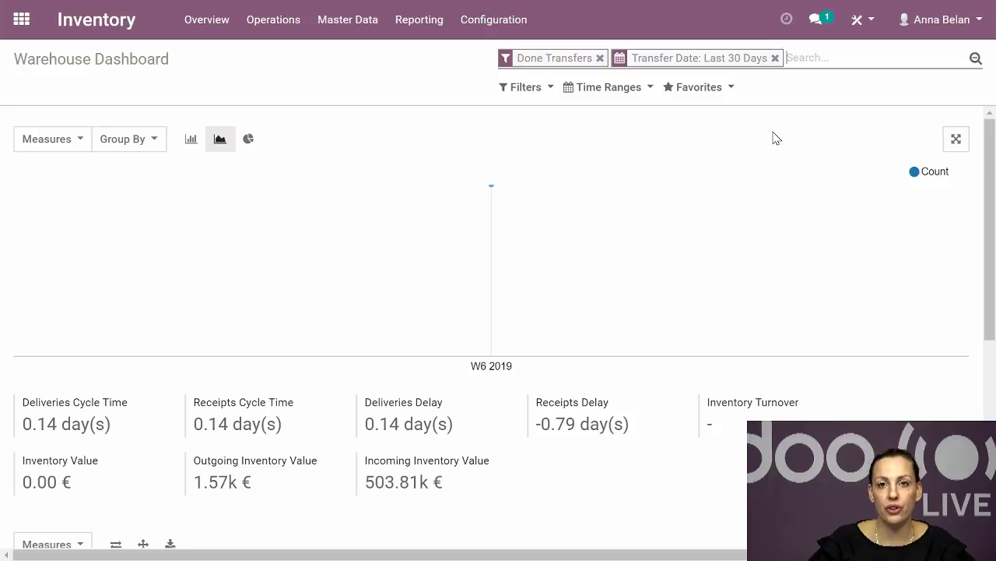
click(776, 58)
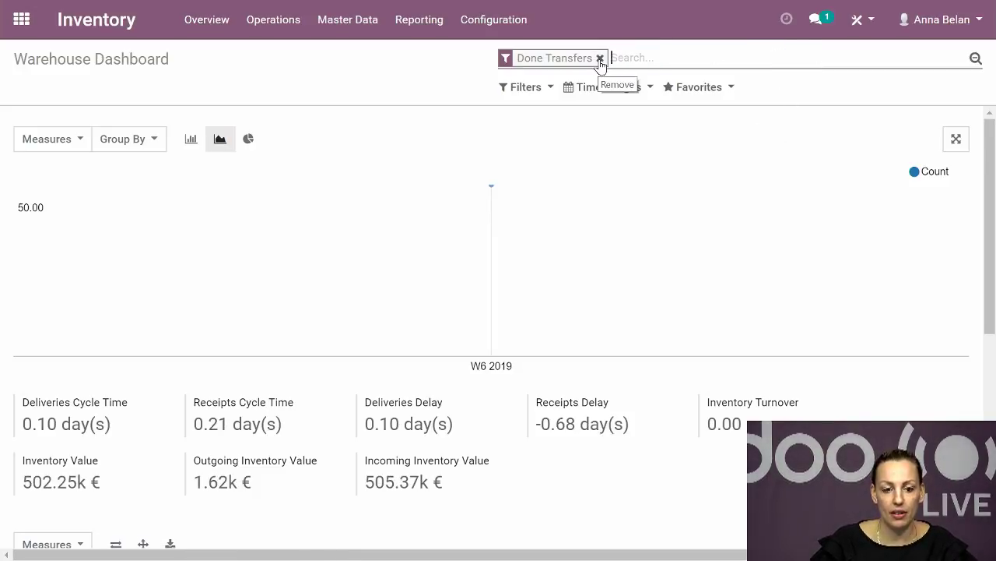
click(600, 59)
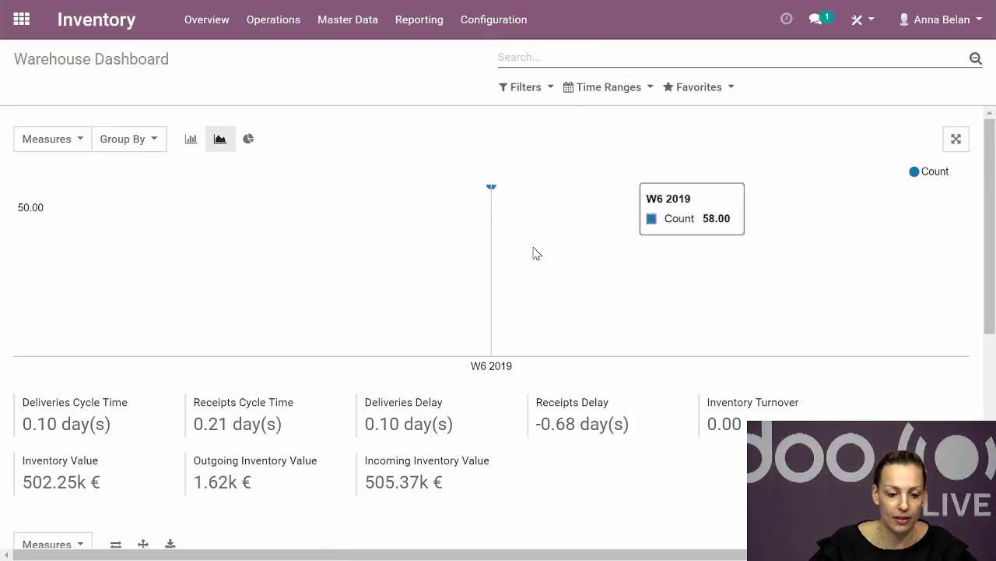
- Examine the dashboard's graph, key figures, operation type pivot table and transfer date cohort table
scroll(538, 257, down, 2)
scroll(537, 259, down, 1)
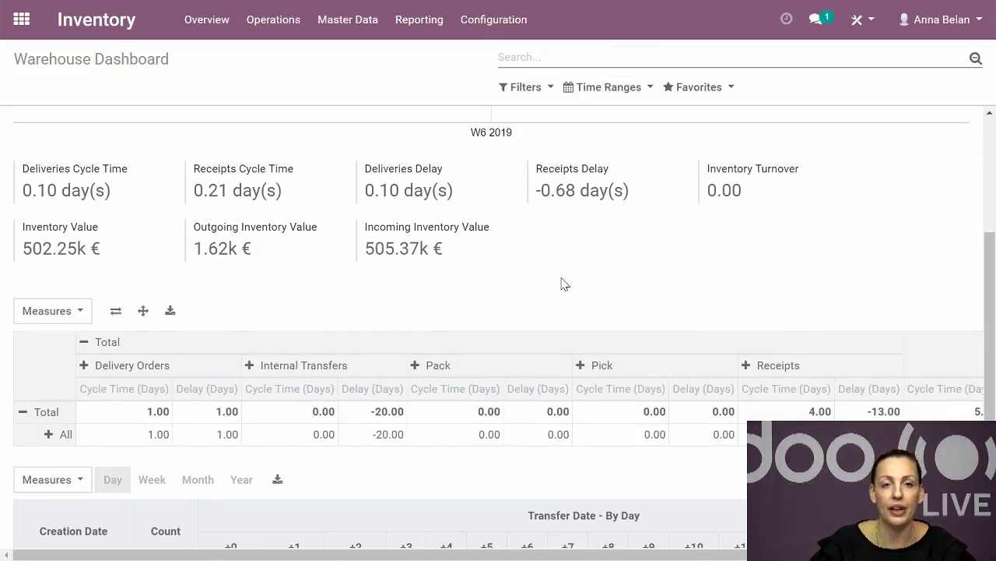
scroll(563, 285, up, 2)
scroll(565, 282, up, 1)
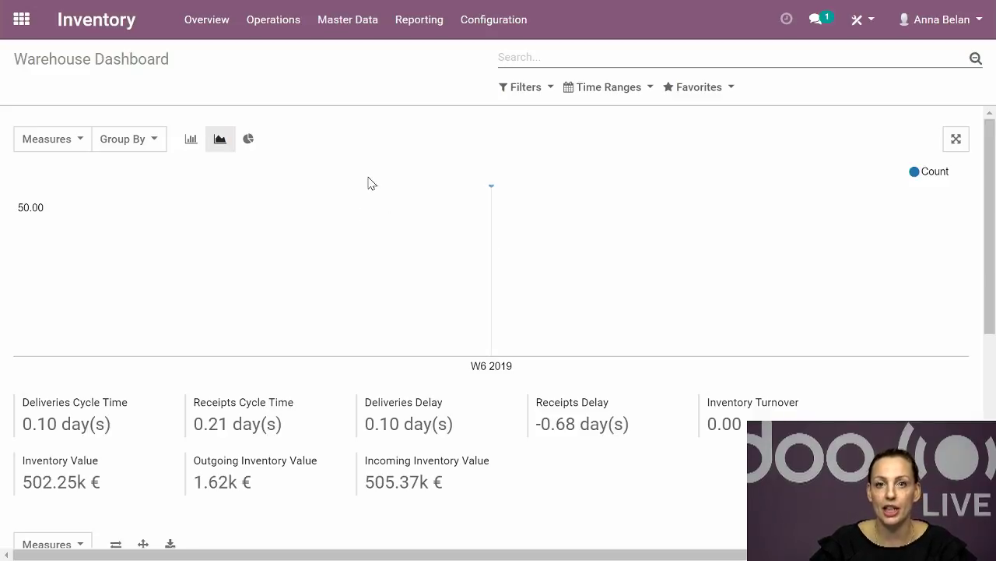
scroll(373, 180, down, 3)
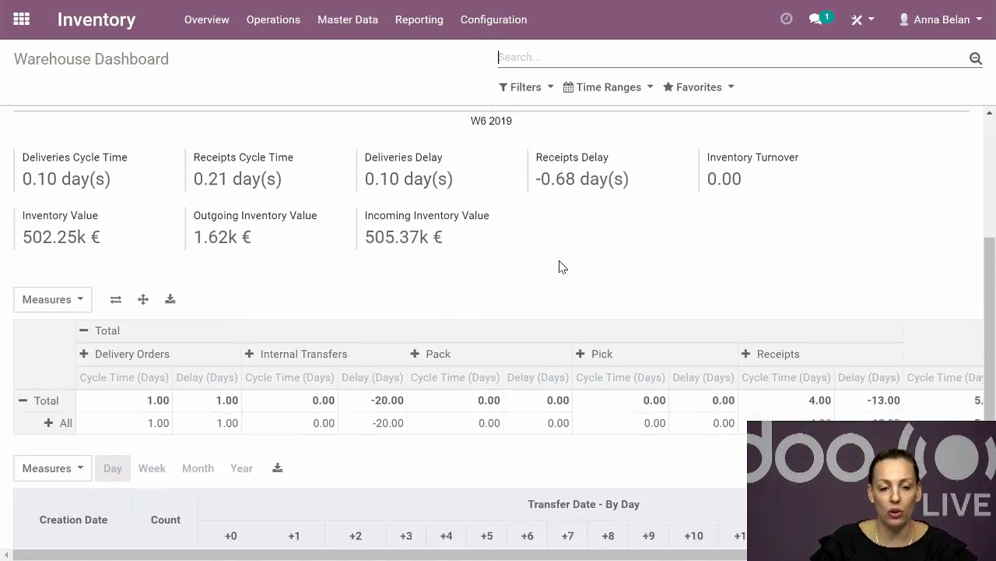
scroll(559, 266, down, 2)
scroll(559, 266, down, 1)
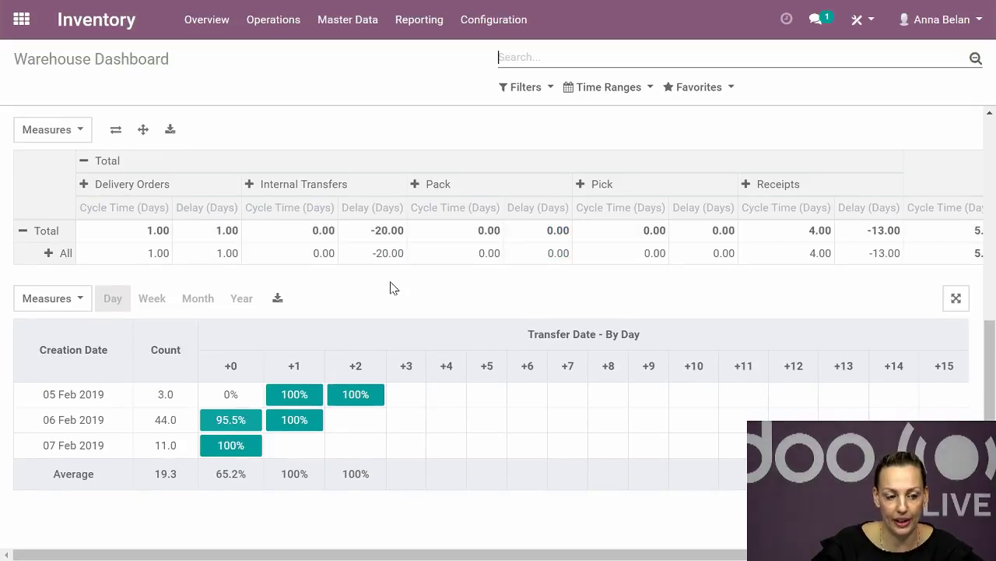
scroll(511, 293, up, 4)
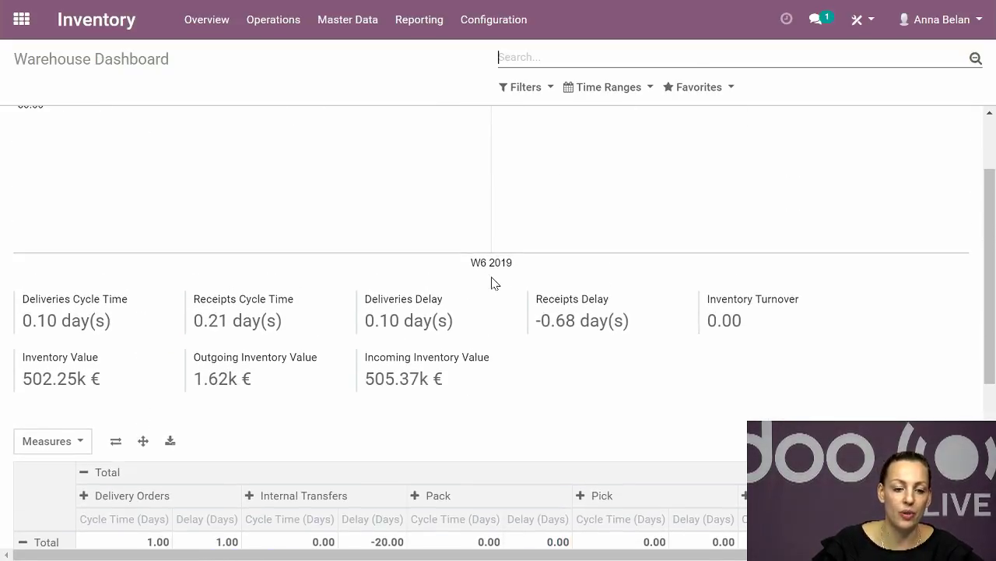
scroll(358, 252, up, 1)
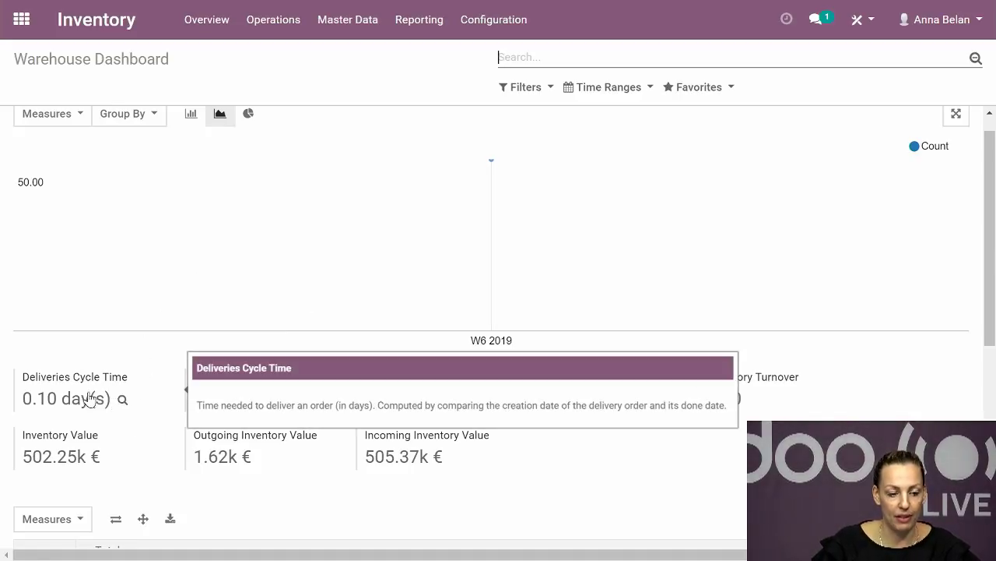
- Drill into the Deliveries Cycle Time figure and examine the graph, pivot and cohort tables for done deliveries
click(122, 407)
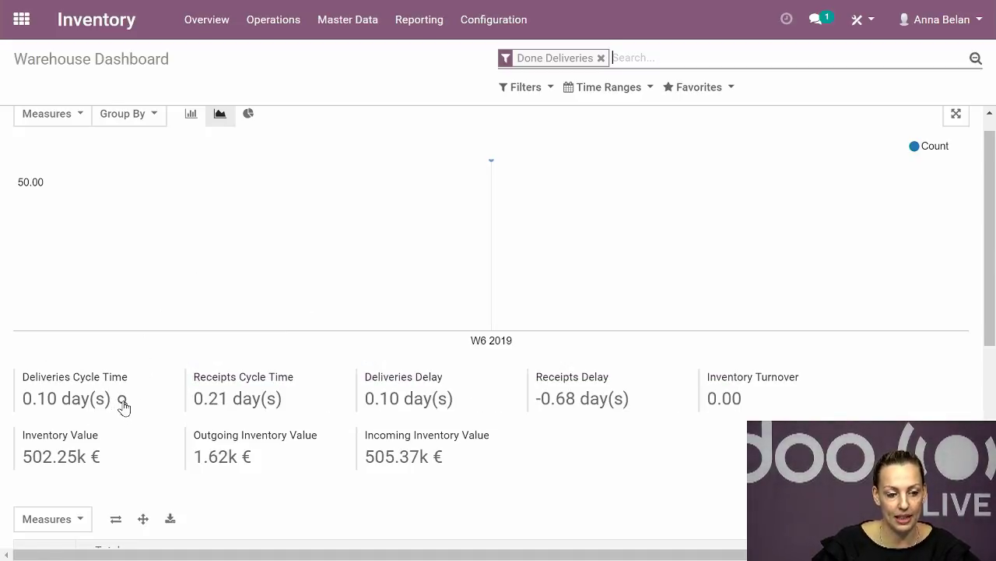
scroll(525, 351, down, 3)
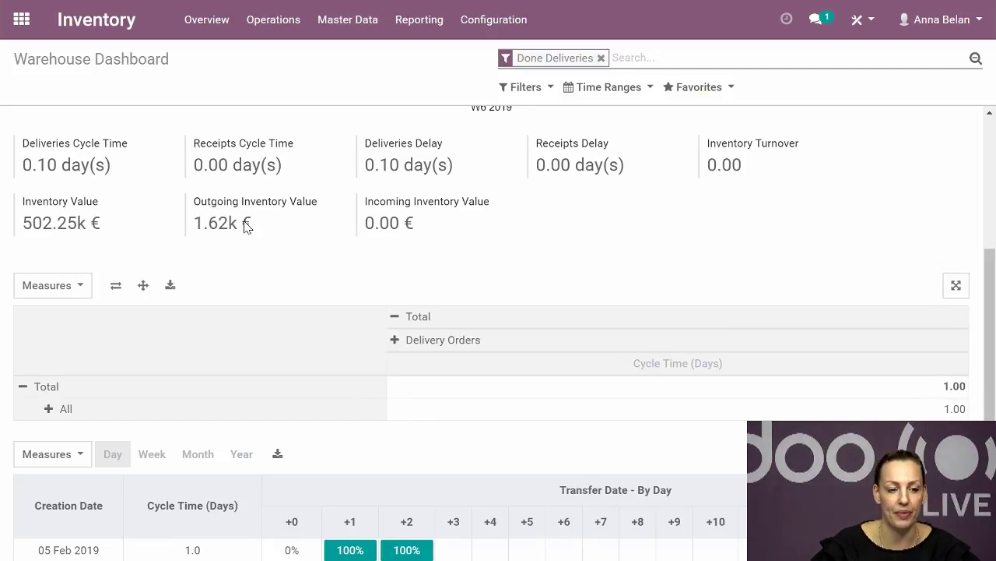
scroll(145, 244, up, 1)
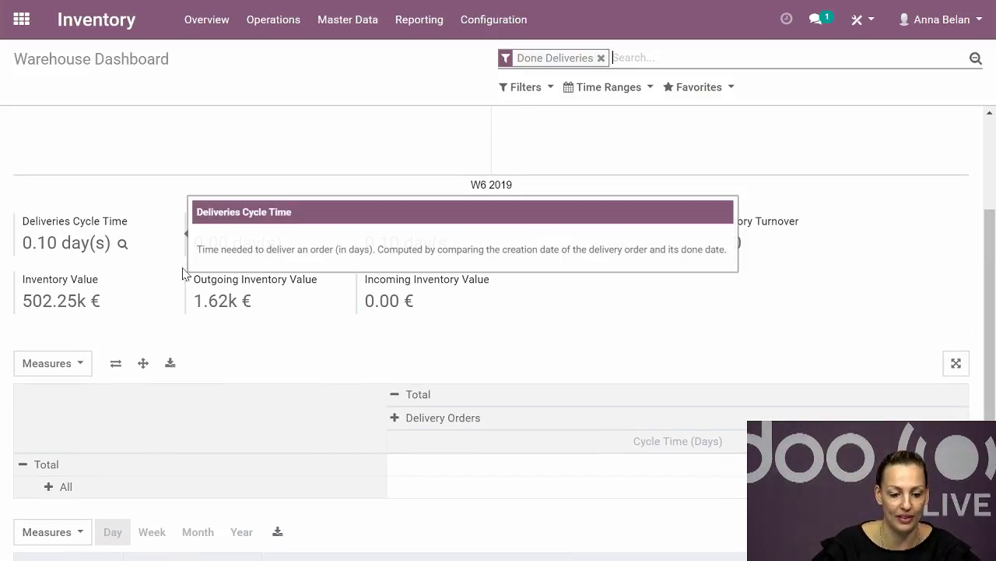
scroll(890, 251, up, 2)
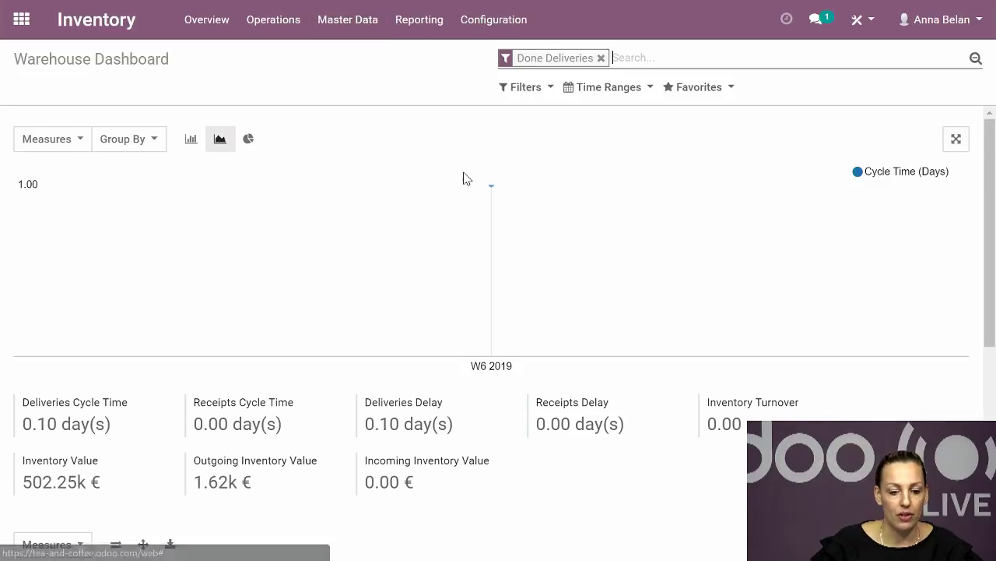
scroll(467, 178, down, 5)
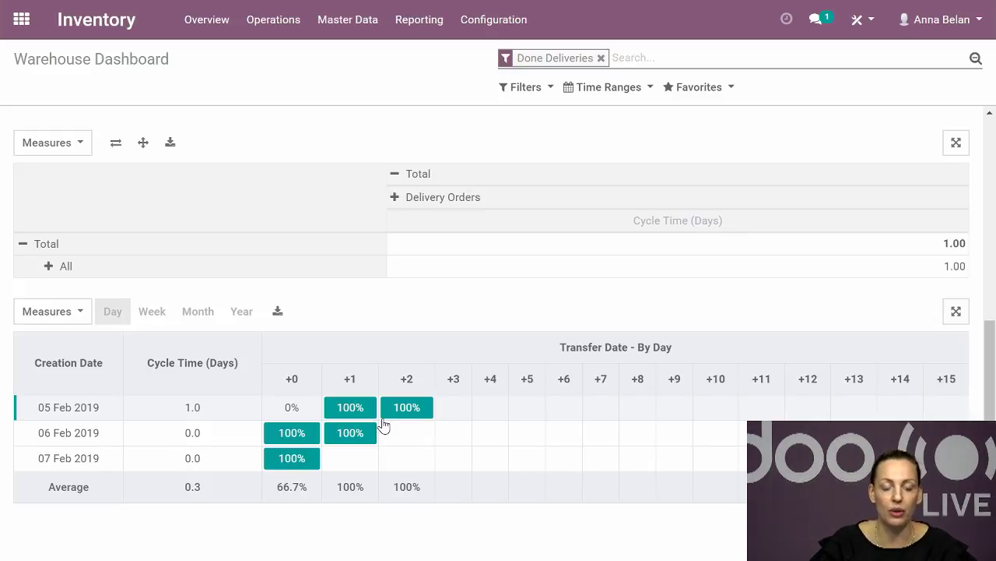
scroll(383, 424, up, 4)
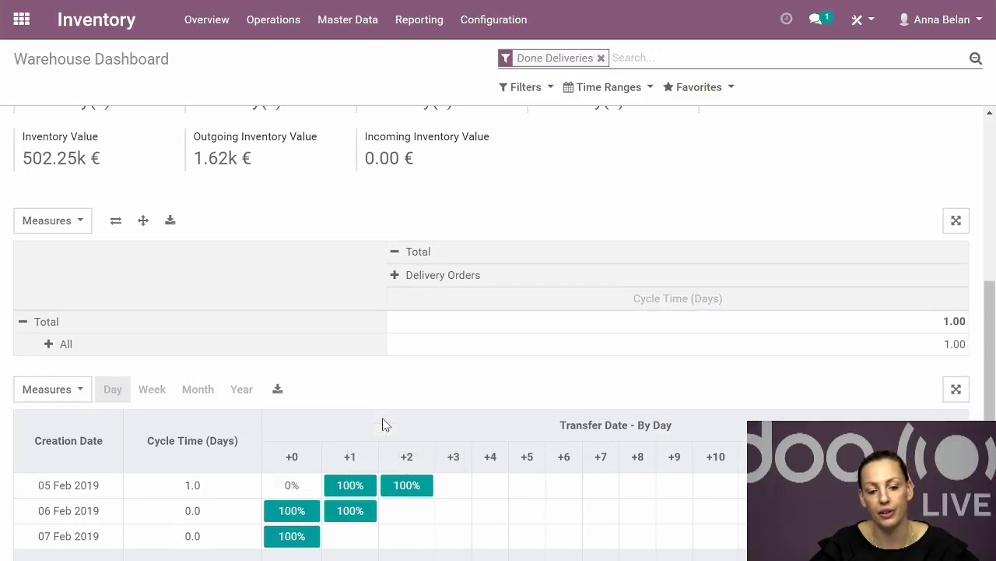
- Reload the Warehouse Dashboard with its default filters and clear both the date range and the Done Transfers filter
click(349, 29)
mouse_move(407, 26)
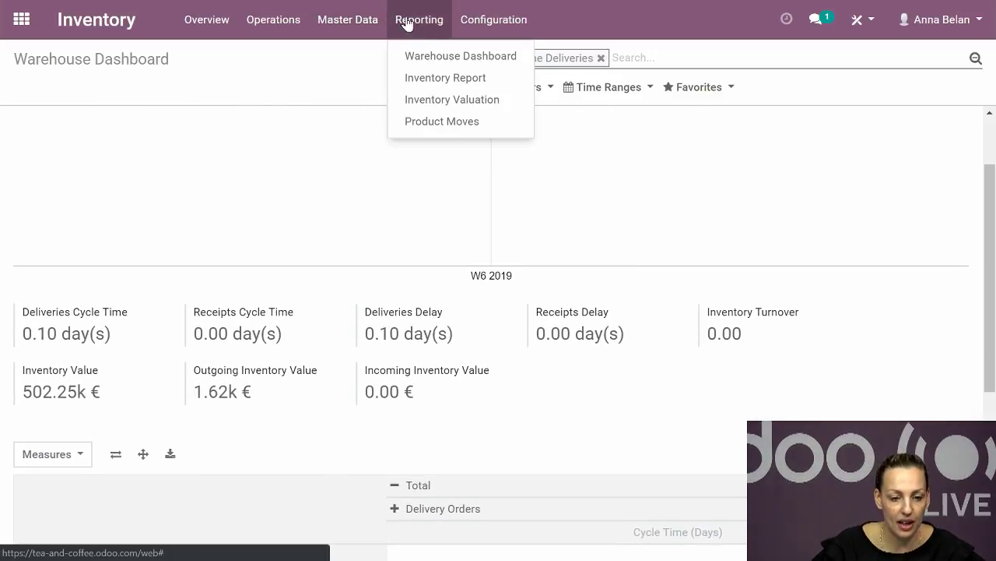
click(429, 54)
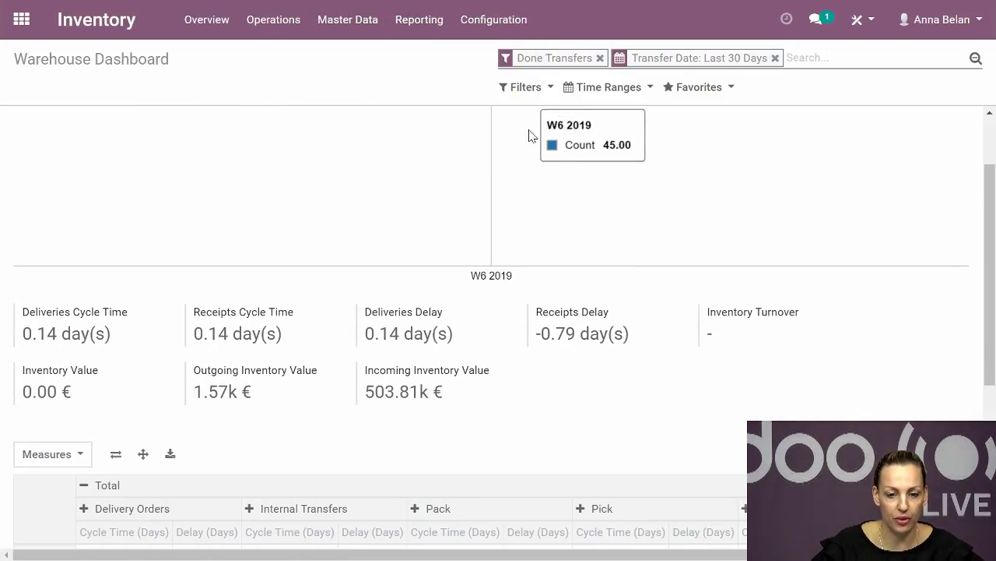
click(776, 58)
click(601, 58)
- Make Product Quantity the only measure in the pivot table, removing Cycle Time (Days) and Delay (Days)
scroll(578, 223, down, 3)
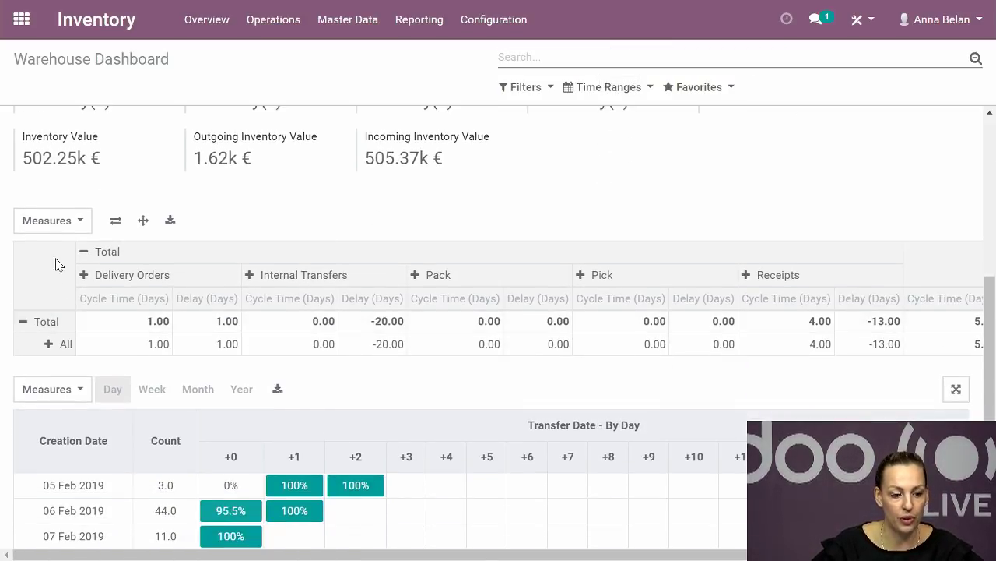
click(80, 222)
click(27, 274)
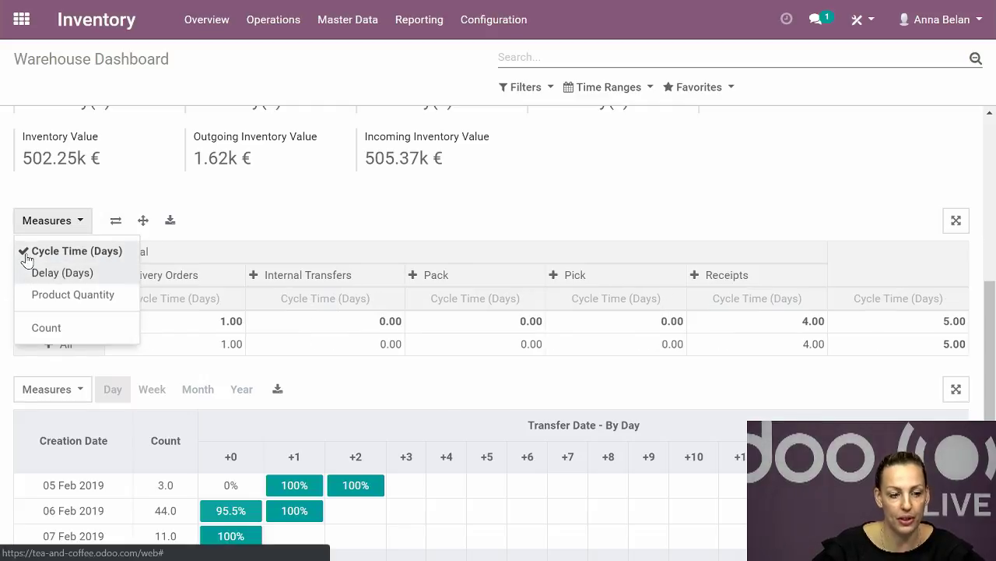
click(23, 252)
click(47, 304)
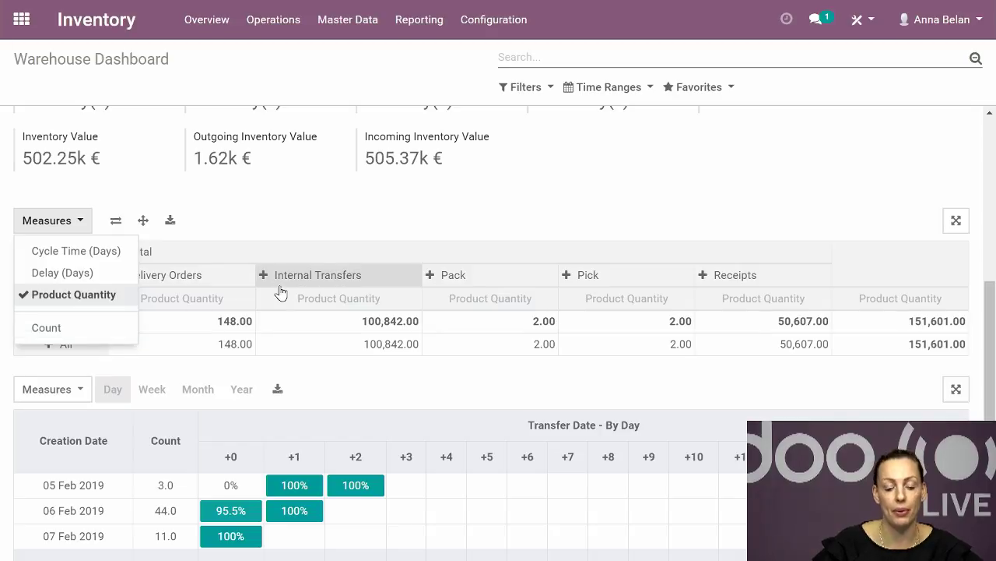
click(596, 213)
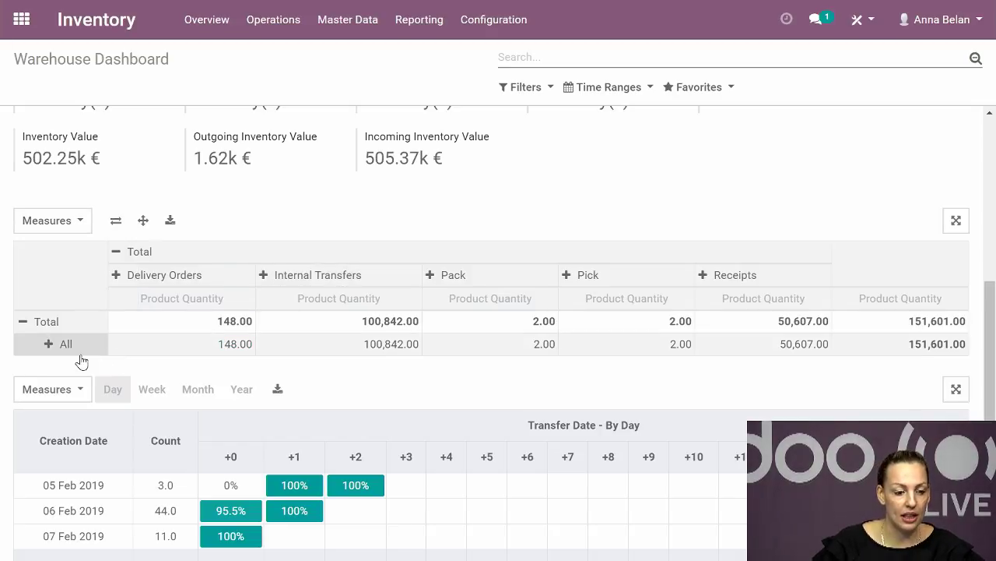
- Expand the pivot table's All row by Product
click(48, 343)
mouse_move(92, 389)
scroll(101, 401, down, 2)
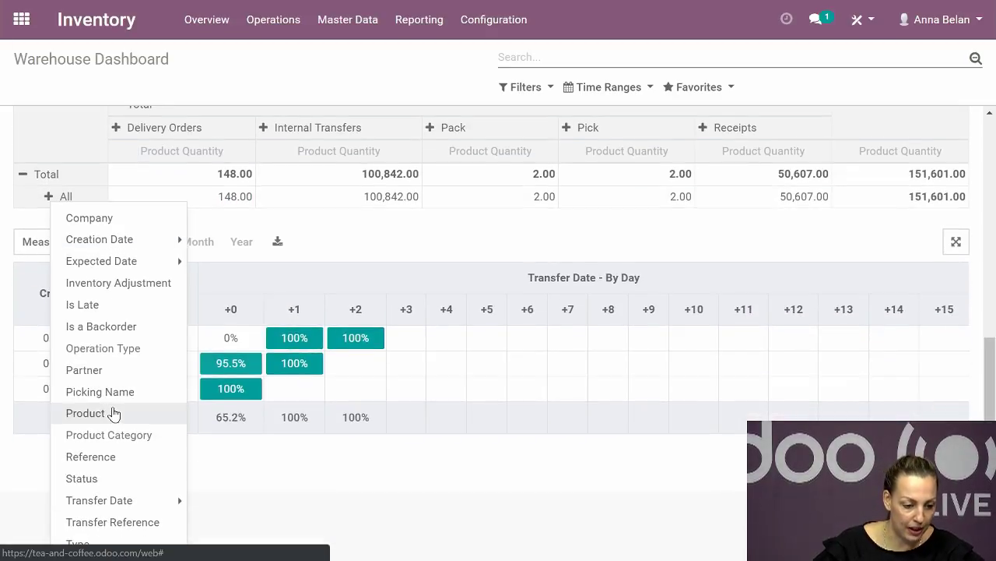
click(114, 413)
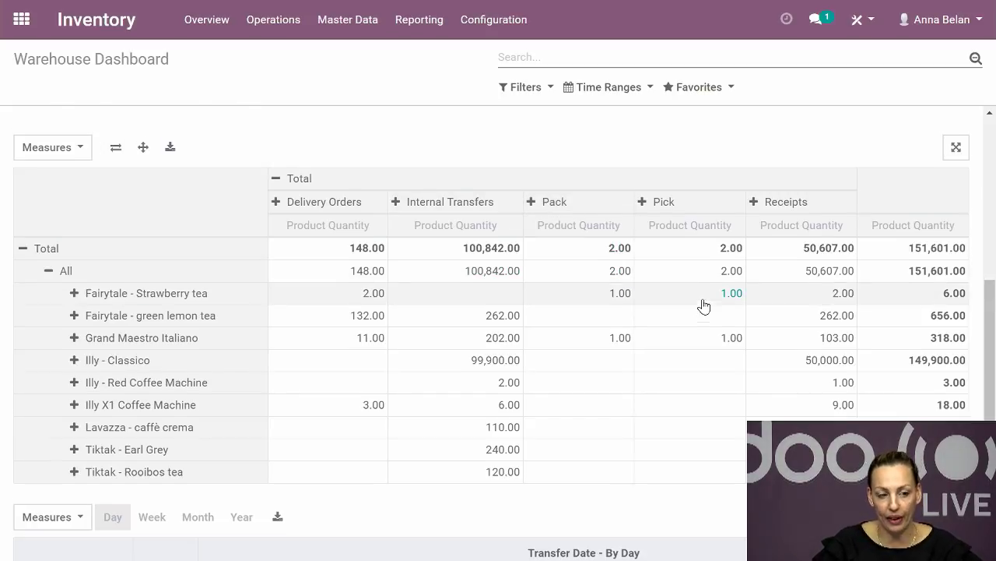
- View the dashboard's time range options, including the comparison setting, and close them without applying a range
scroll(703, 305, up, 3)
scroll(708, 305, up, 2)
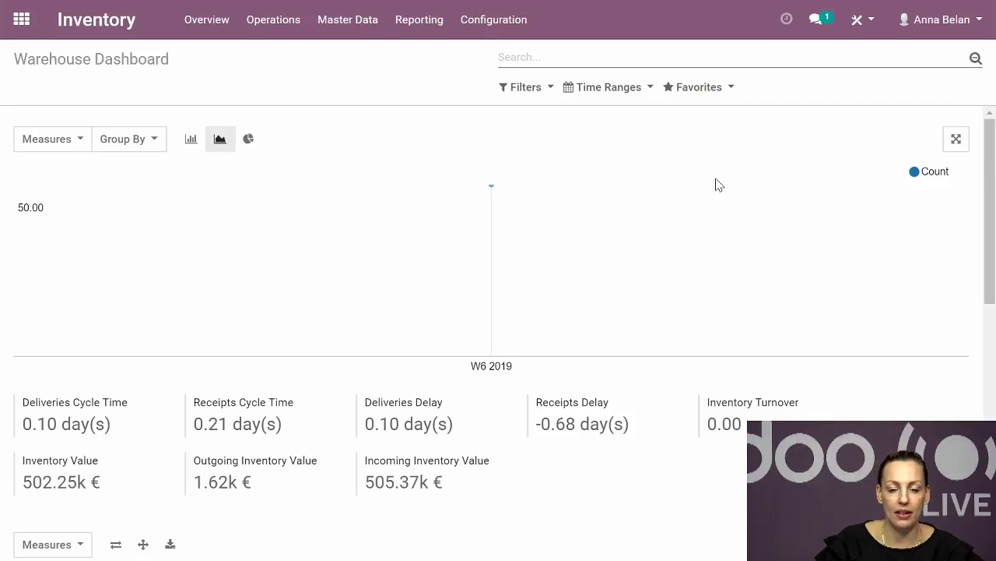
click(634, 88)
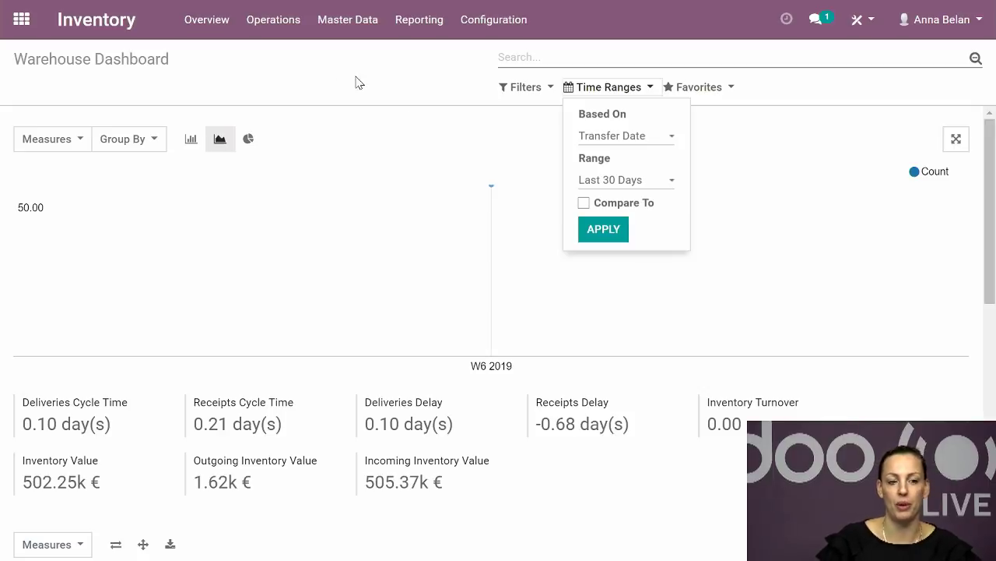
click(333, 91)
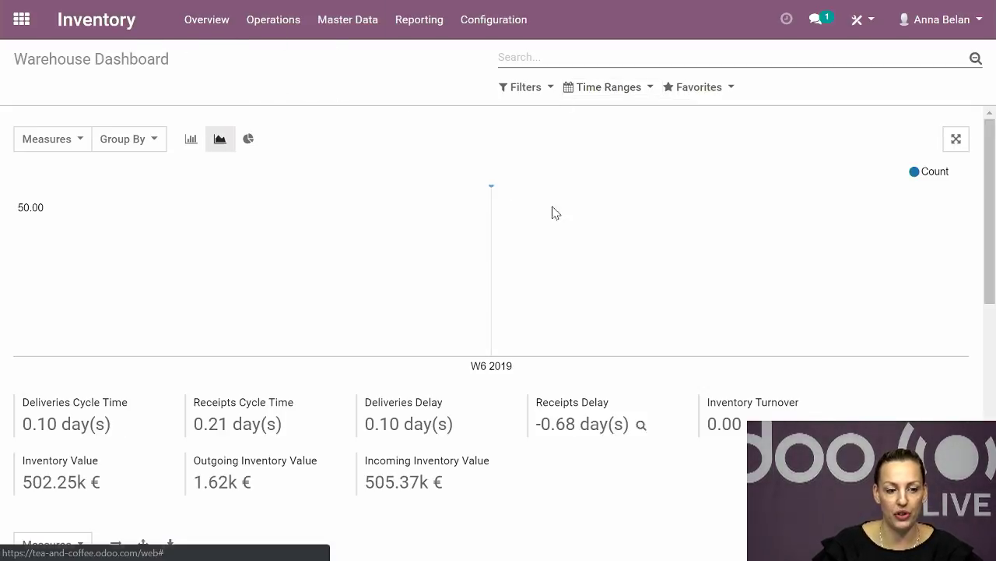
- Return to the Inventory overview, switch to the Purchase app and open the product Fairytale - Strawberry tea
click(107, 24)
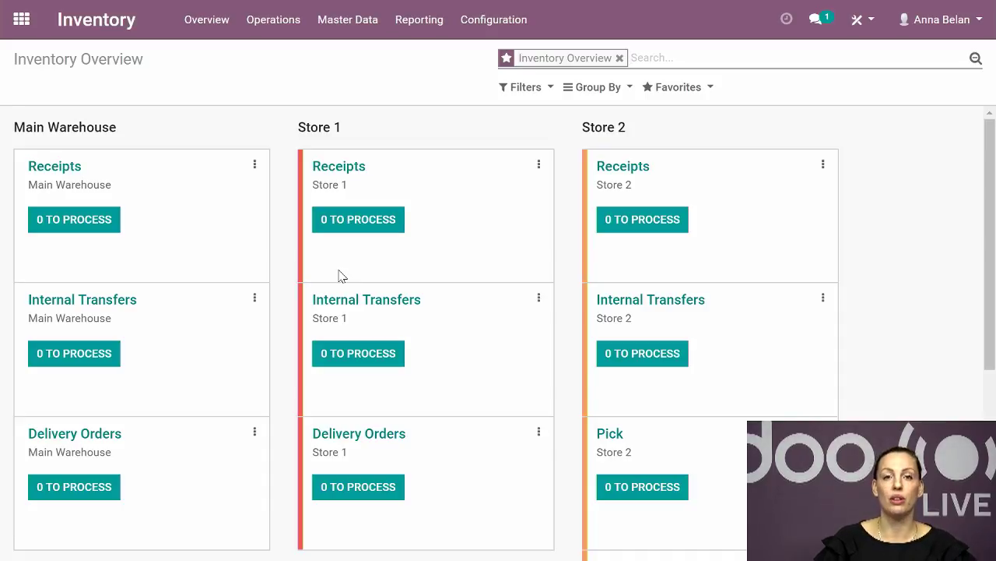
click(21, 21)
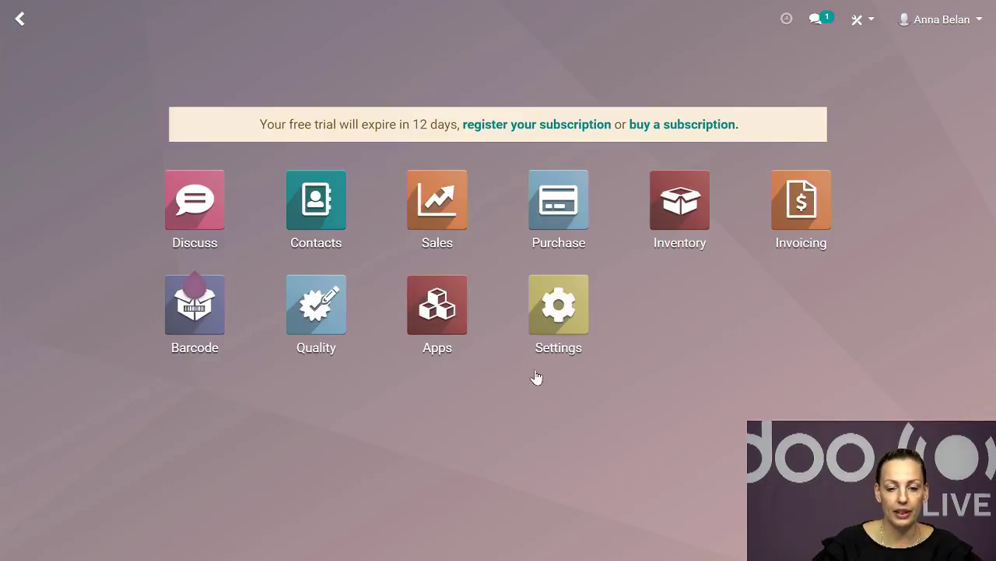
click(554, 234)
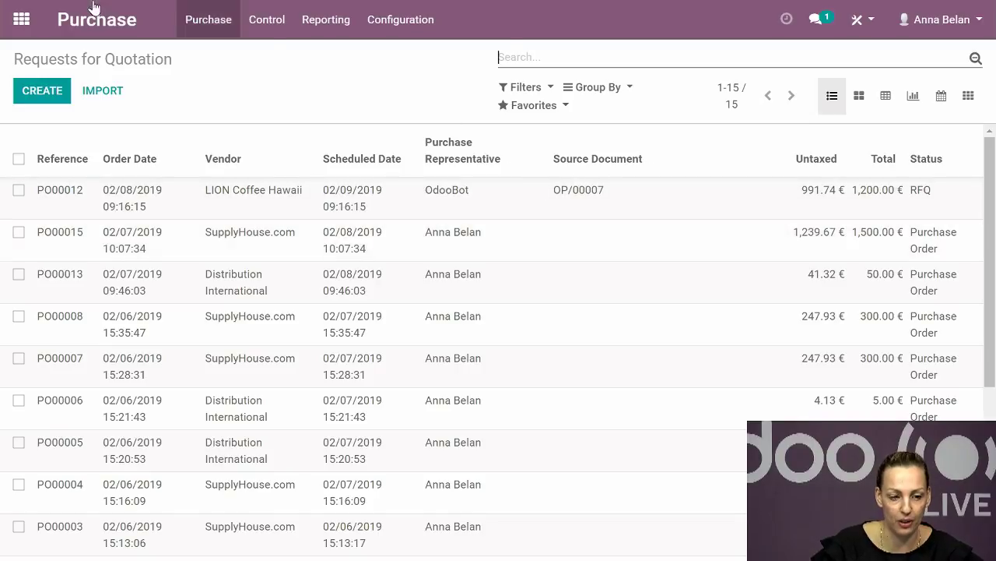
click(231, 29)
click(226, 123)
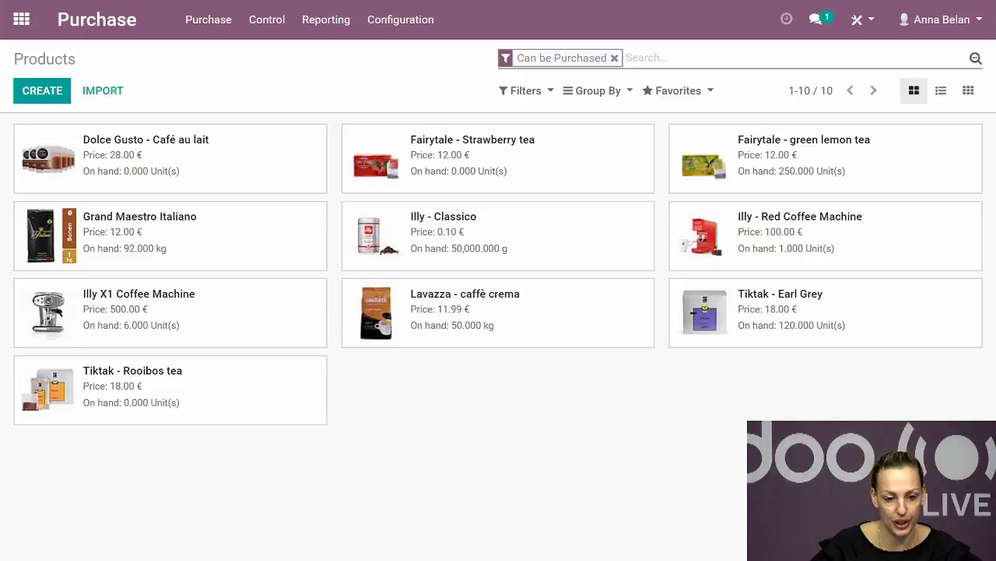
click(543, 165)
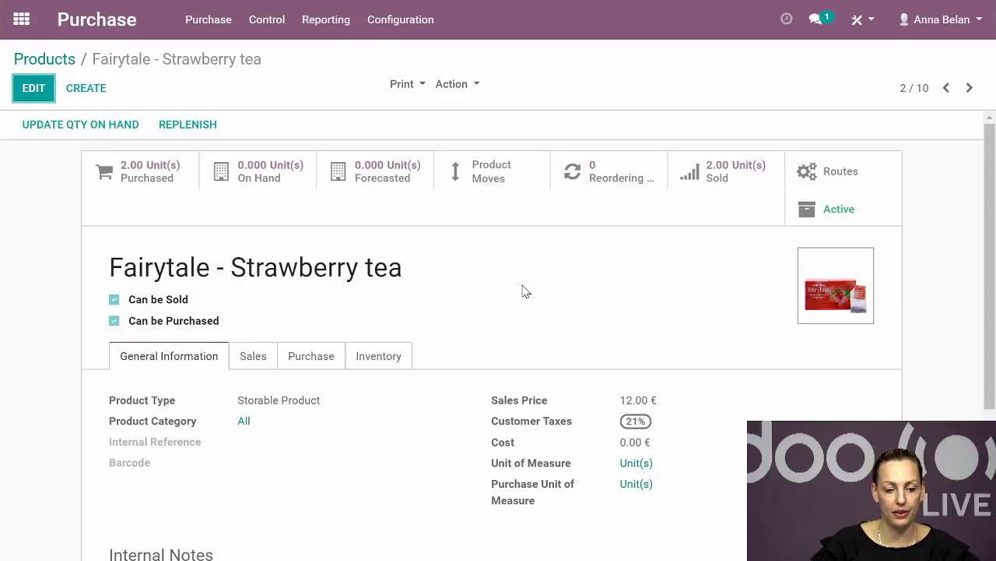
- Review the Purchase and Inventory settings of Fairytale - Strawberry tea, including its procurement routes
click(318, 363)
scroll(350, 335, down, 1)
click(383, 281)
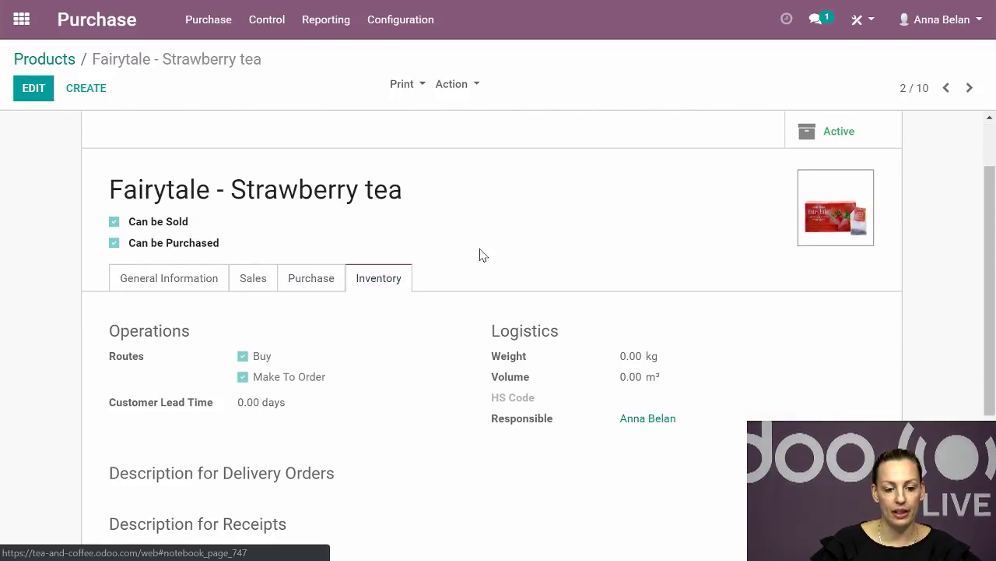
scroll(482, 255, down, 3)
scroll(327, 204, up, 1)
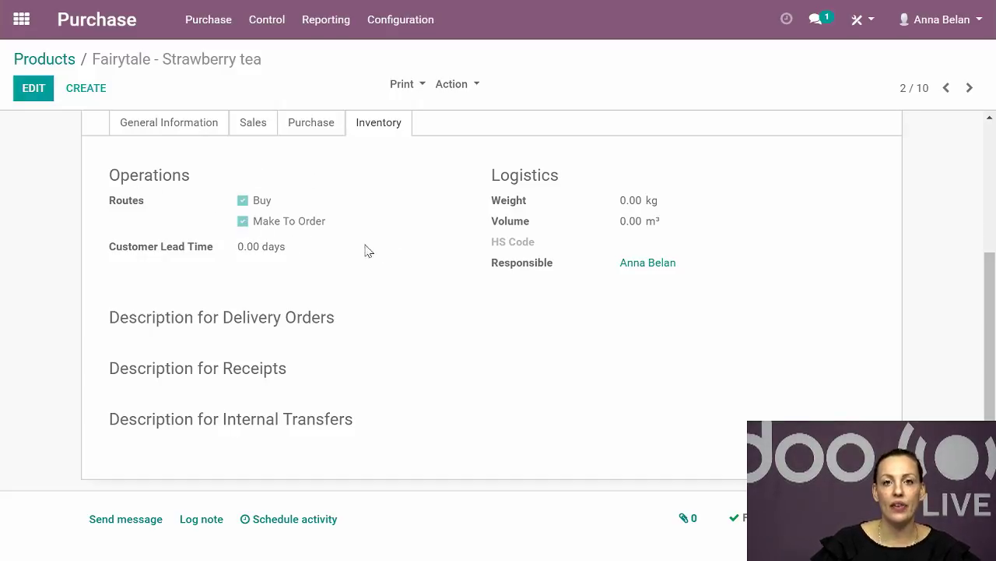
scroll(393, 230, up, 3)
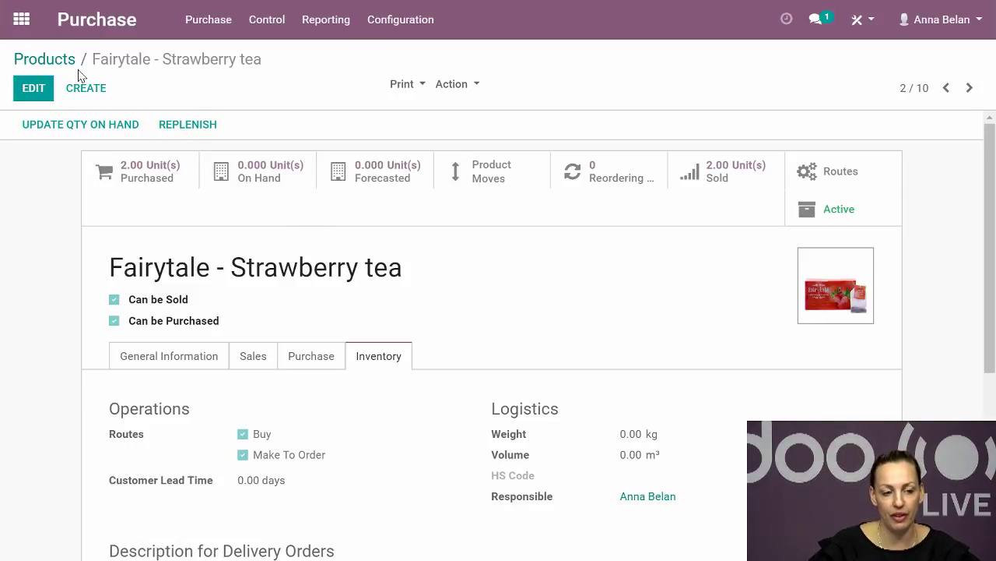
- Switch to the Sales app and create a new quotation for the customer Coffee Circle
click(21, 21)
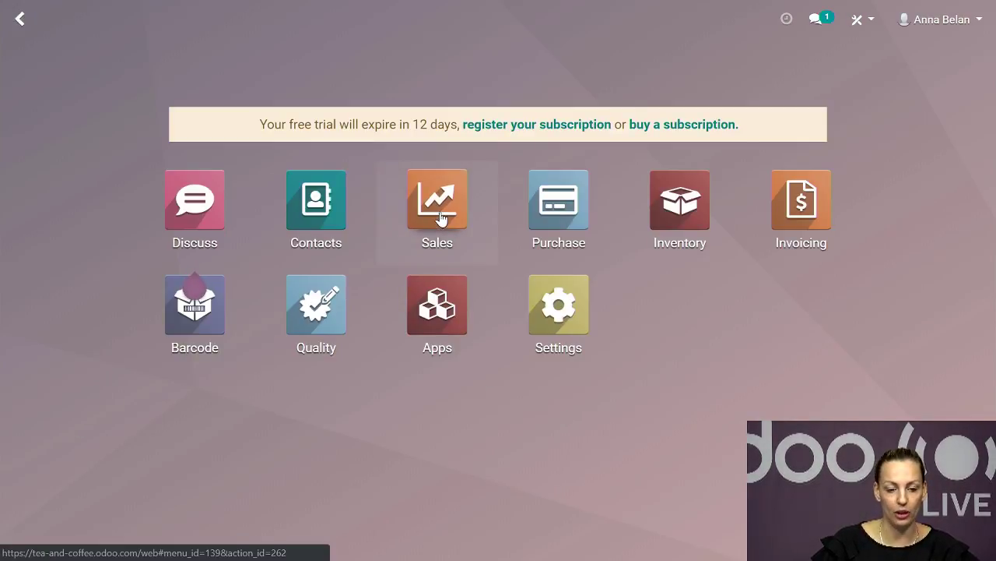
click(381, 207)
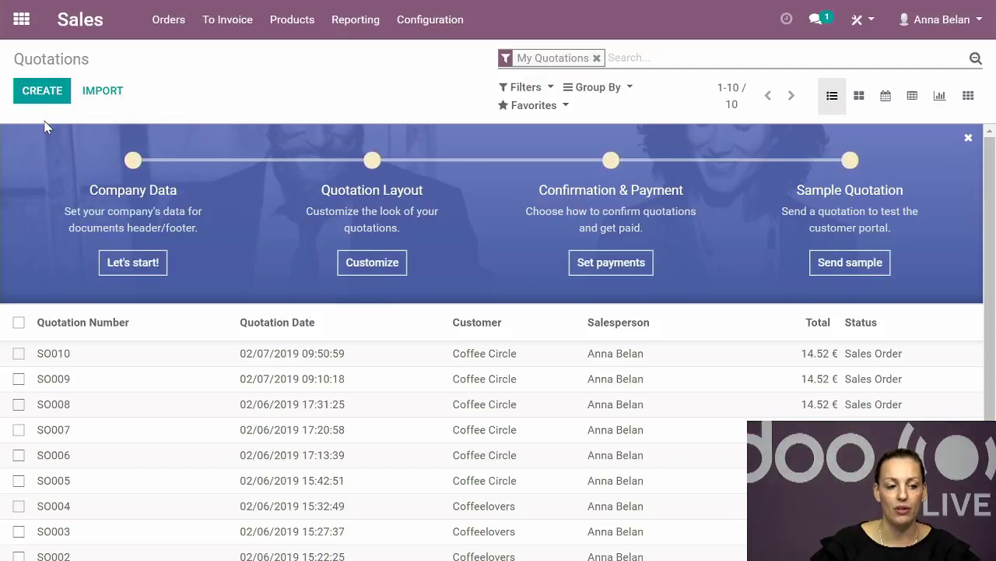
click(41, 94)
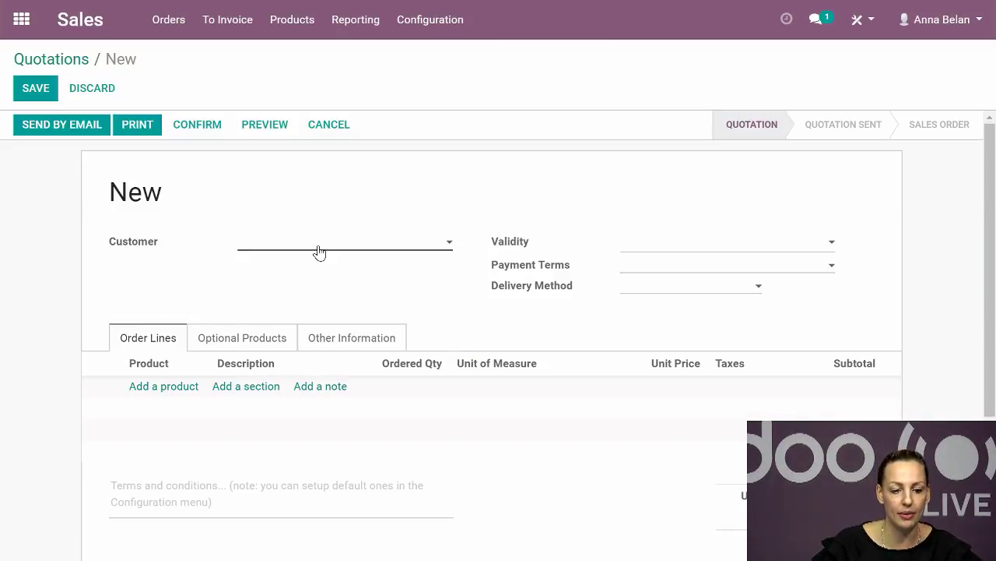
click(319, 250)
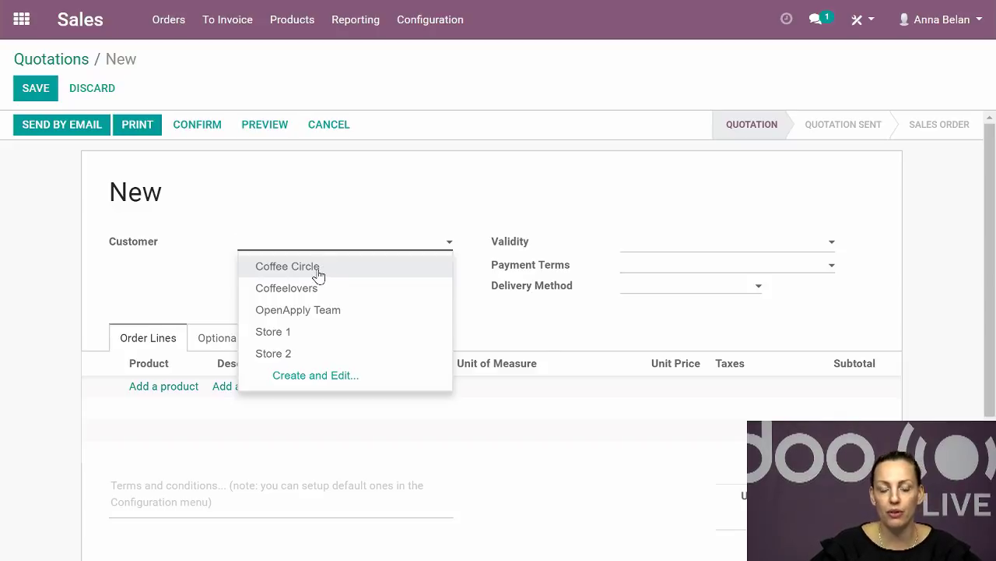
click(319, 268)
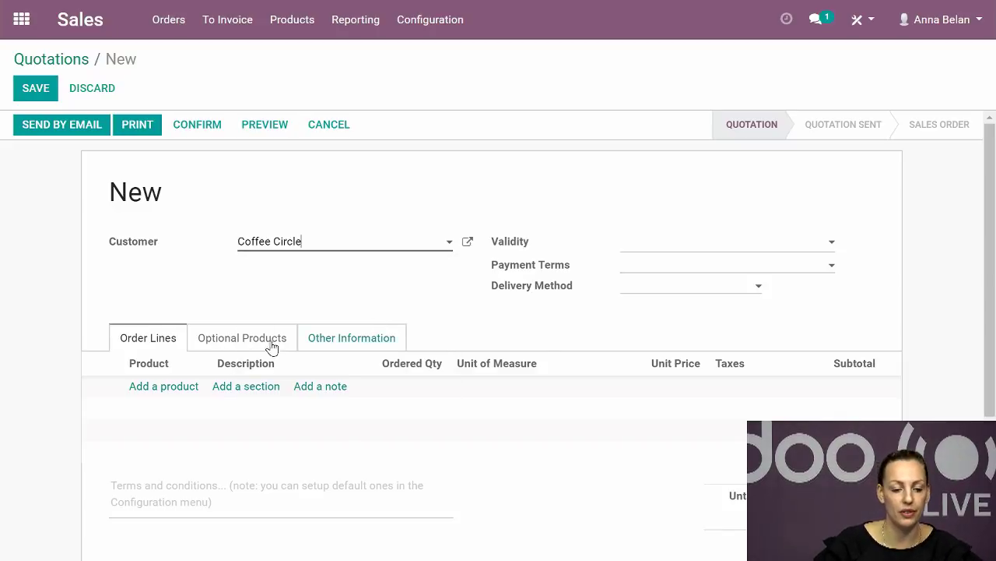
- Add 10 units of Fairytale - Strawberry tea to the quotation, then save and confirm it as a sales order
click(164, 389)
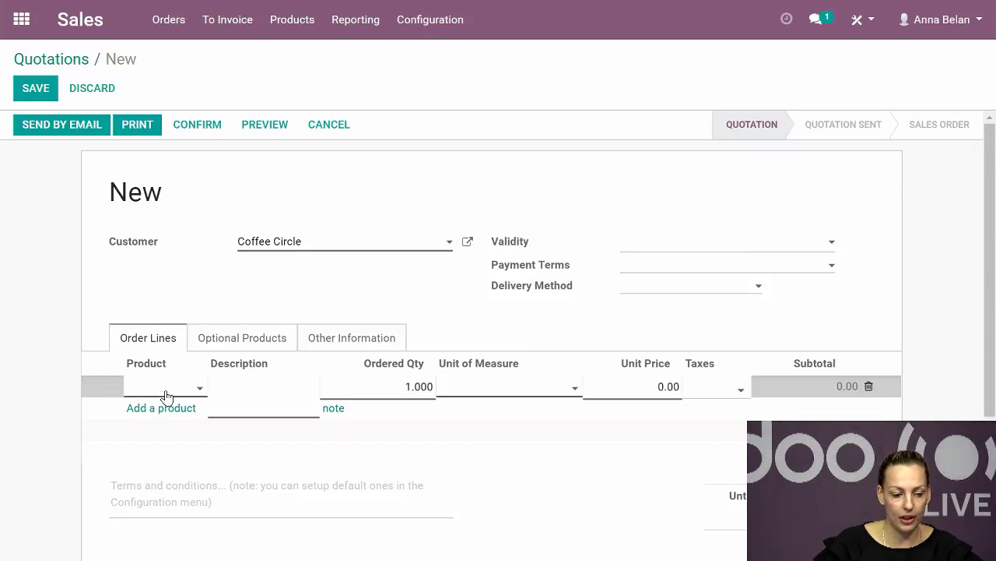
text(str)
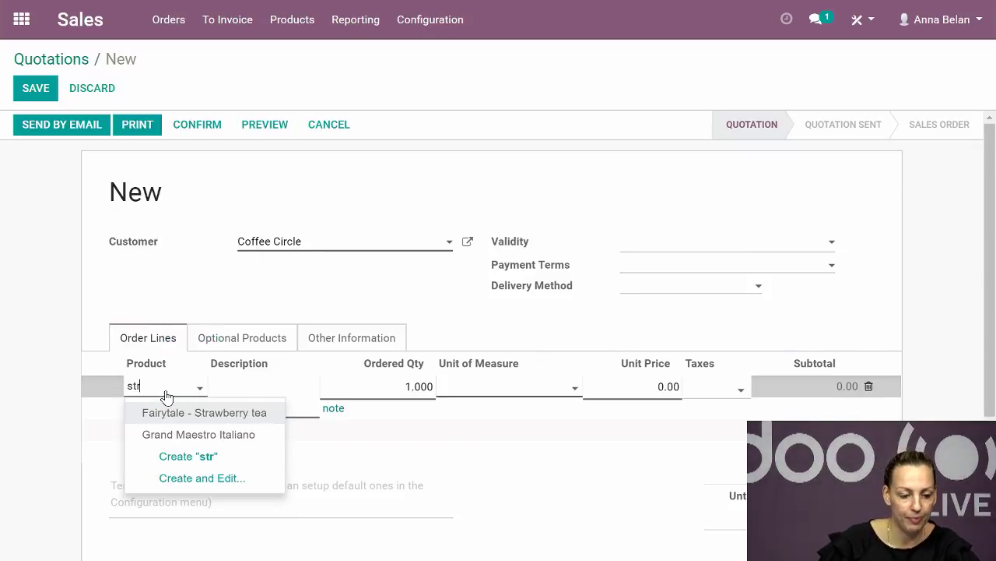
click(216, 418)
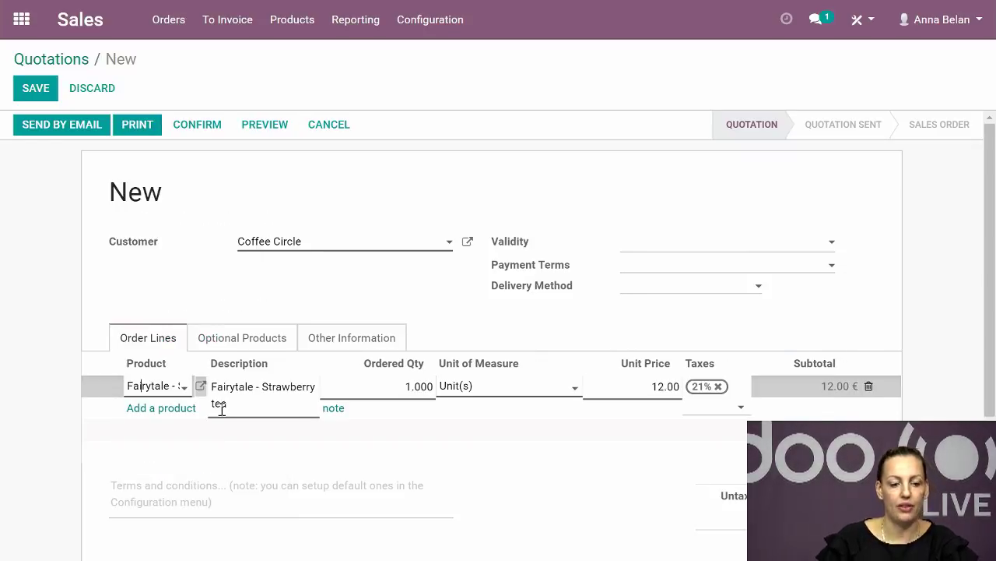
click(421, 381)
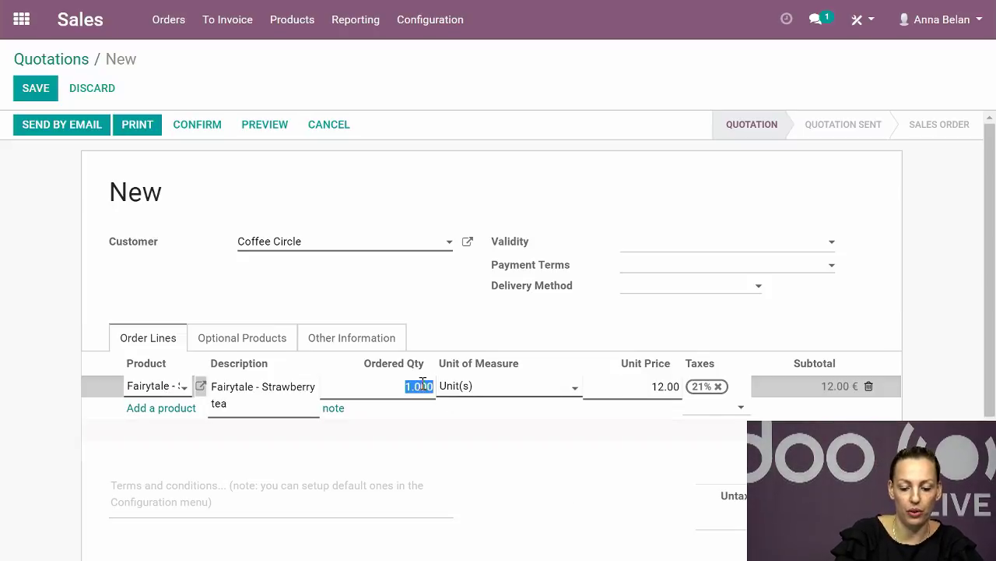
text(10)
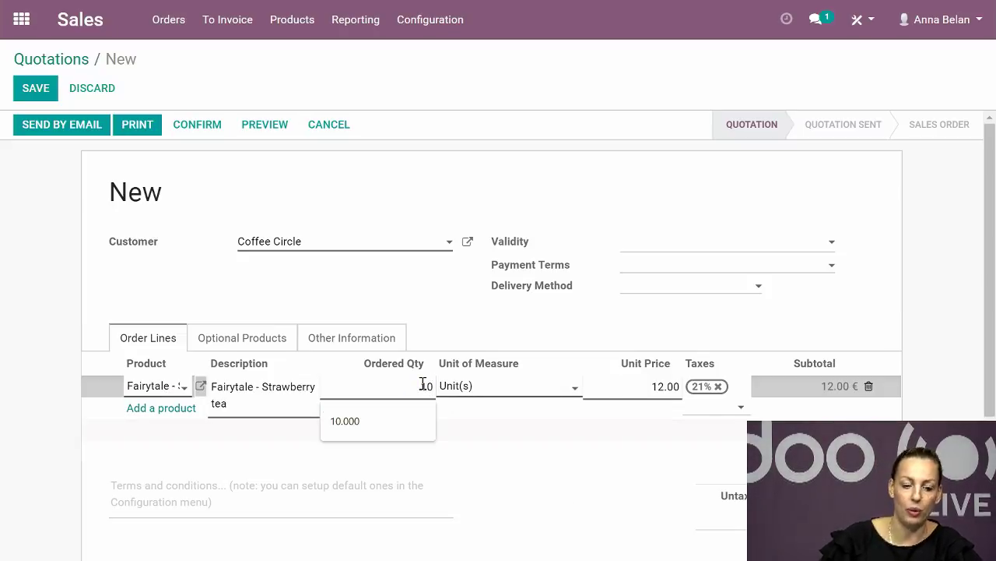
click(545, 487)
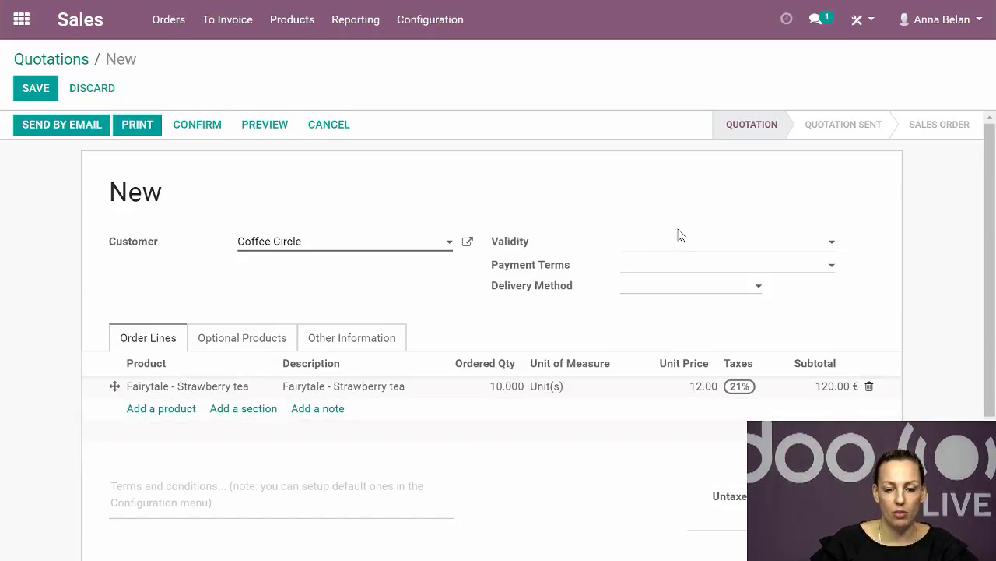
click(37, 95)
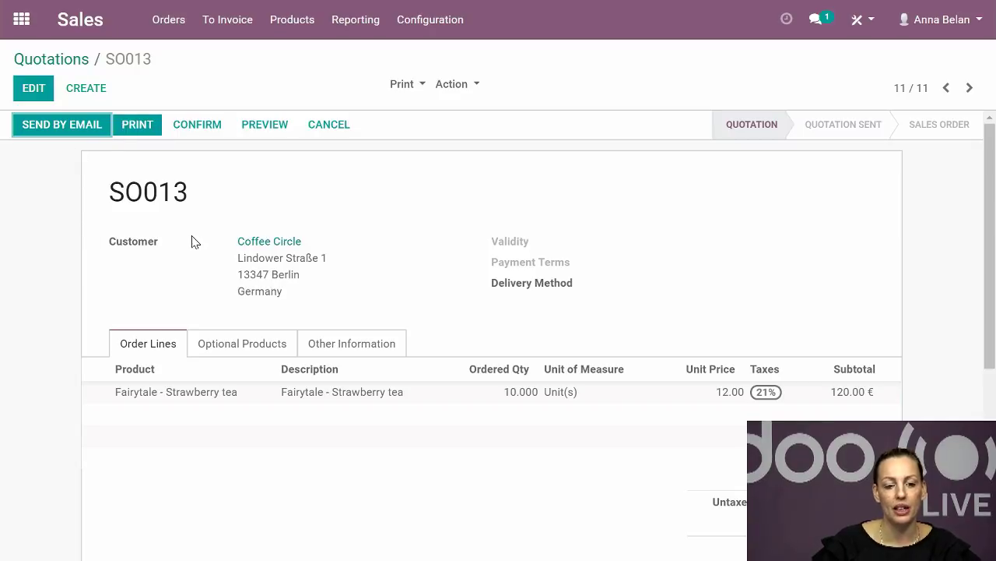
click(213, 134)
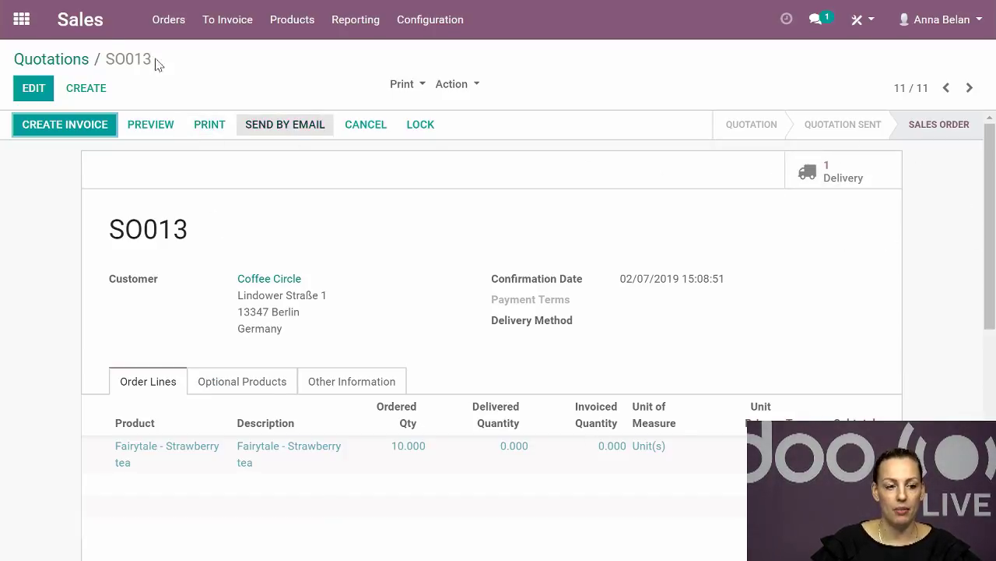
- Switch to the Inventory app, open the Main Warehouse's waiting delivery order for Coffee Circle and check its availability
click(21, 21)
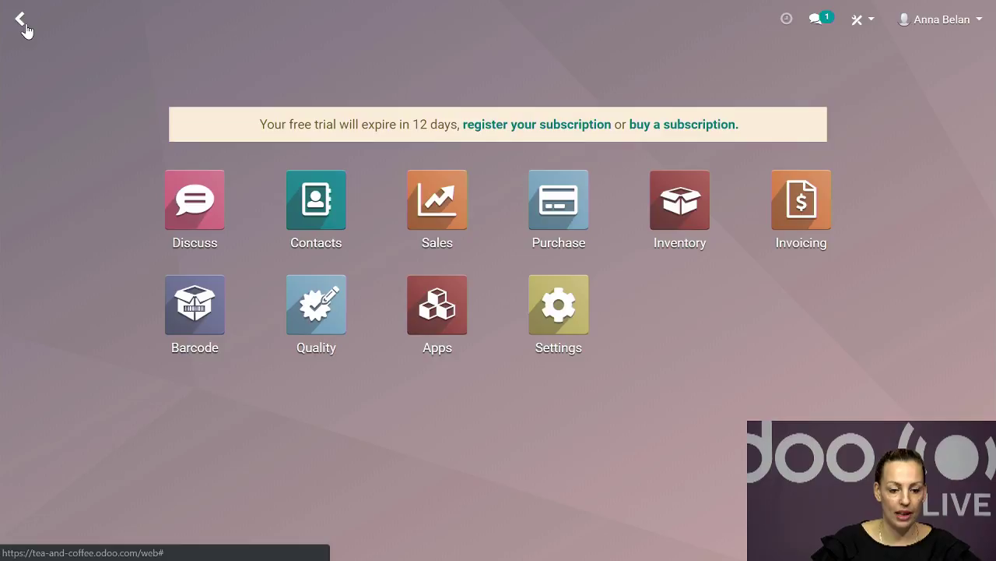
click(680, 201)
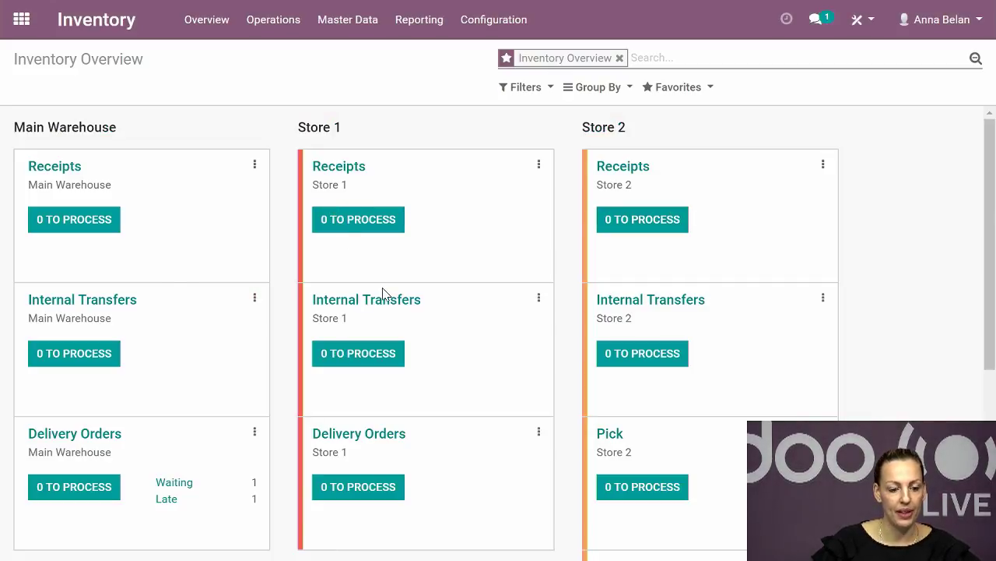
scroll(165, 299, down, 2)
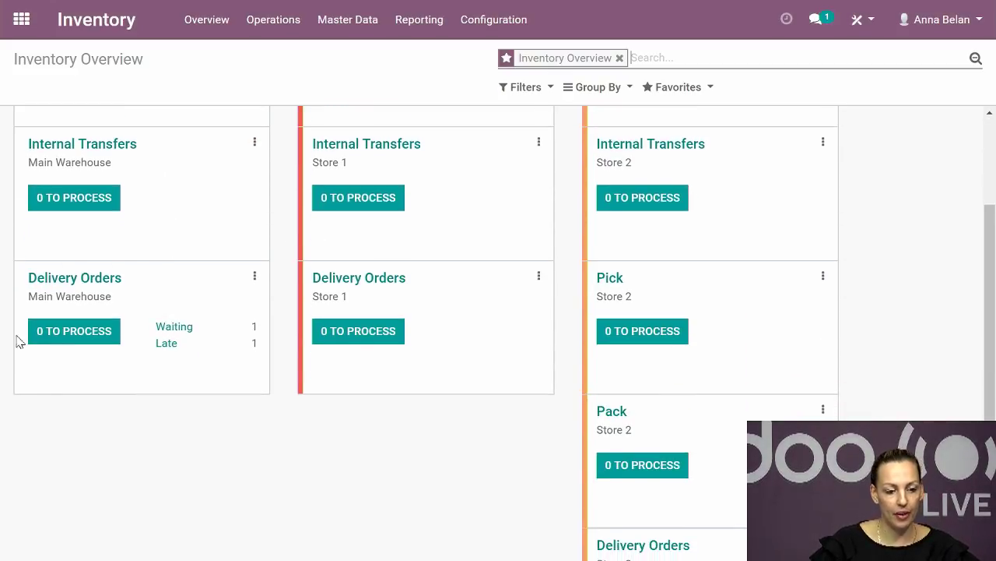
click(186, 333)
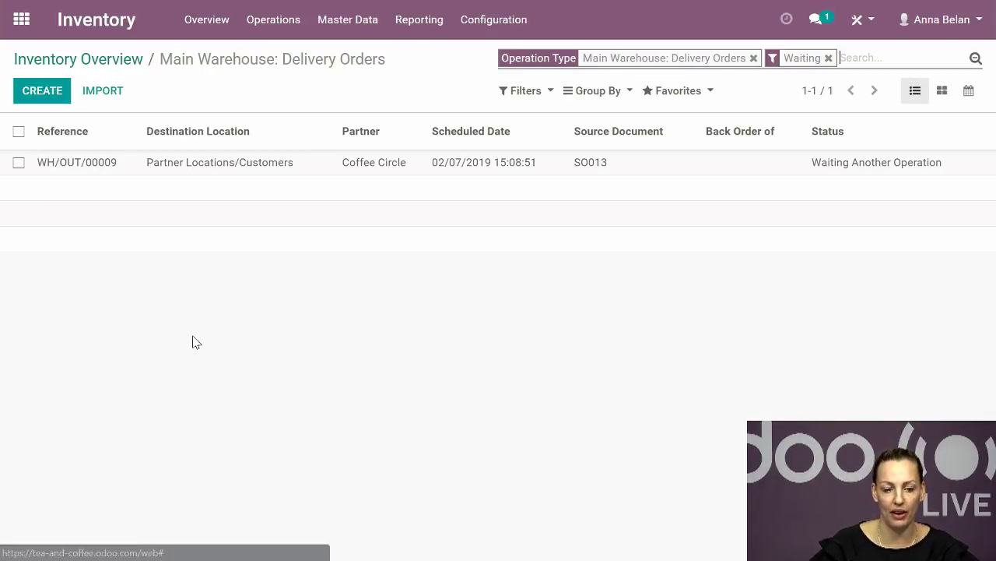
click(329, 172)
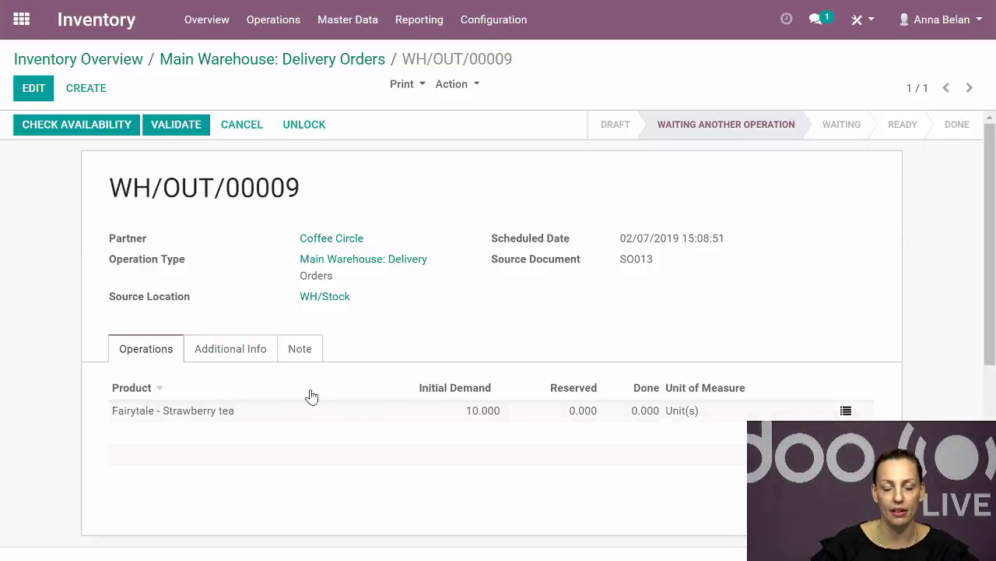
click(62, 133)
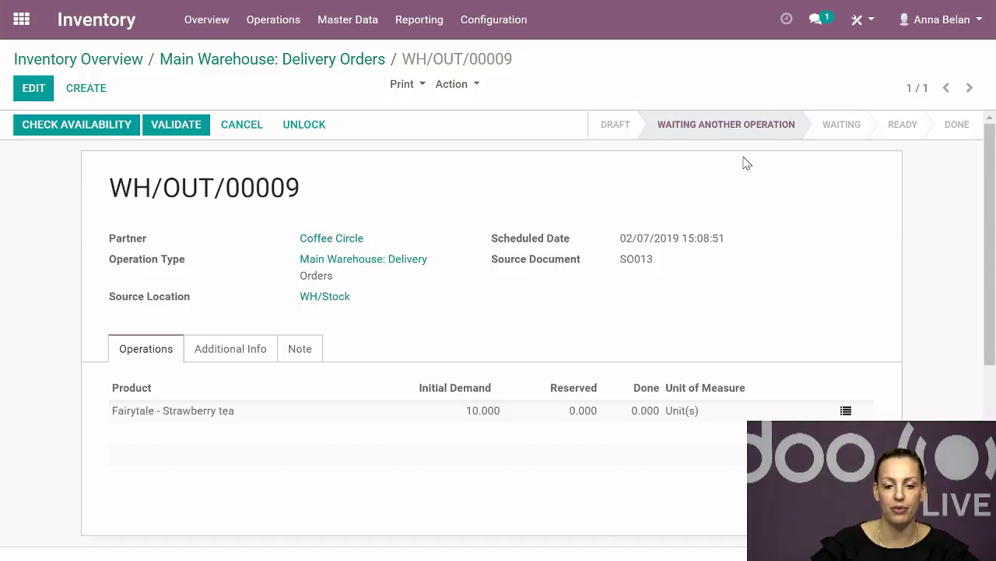
- Switch to the Purchase app and open the SupplyHouse.com request for quotation whose source document is the new strawberry tea sales order
click(17, 22)
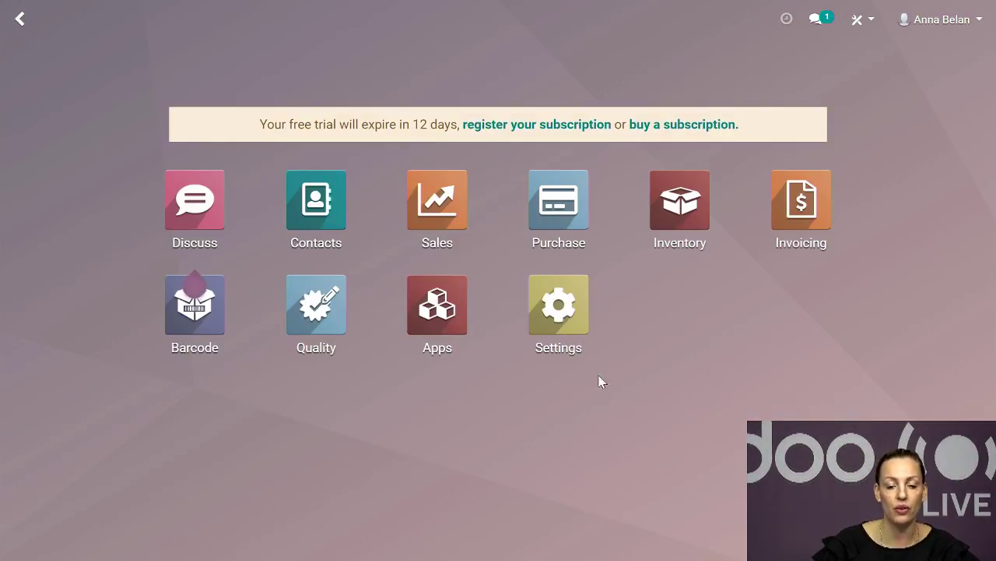
click(561, 225)
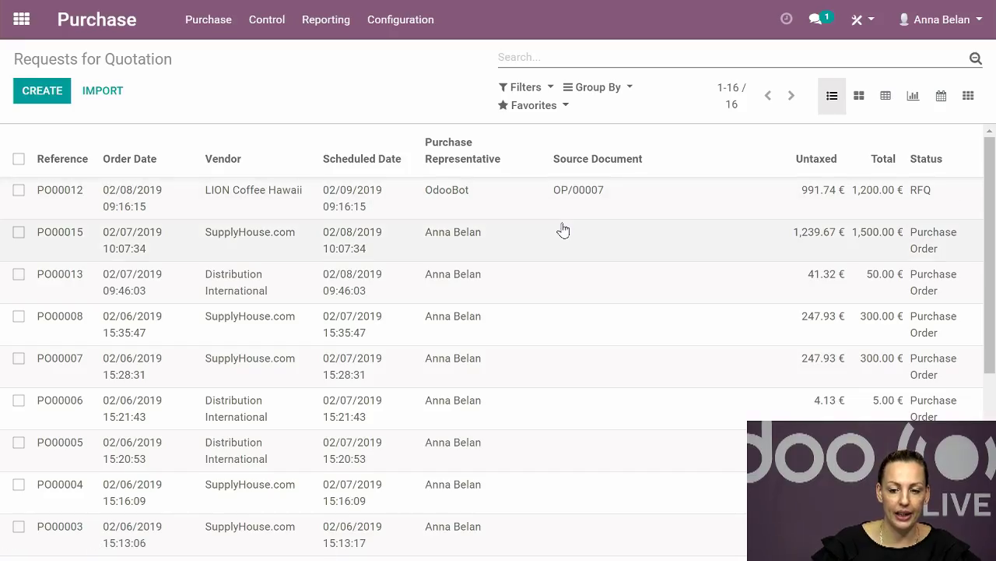
scroll(629, 285, down, 2)
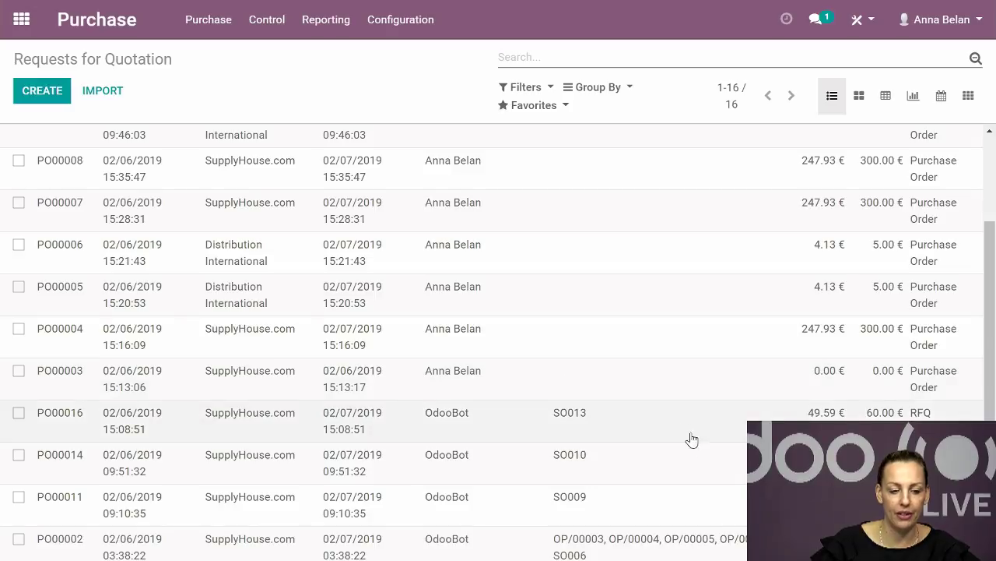
scroll(668, 436, up, 2)
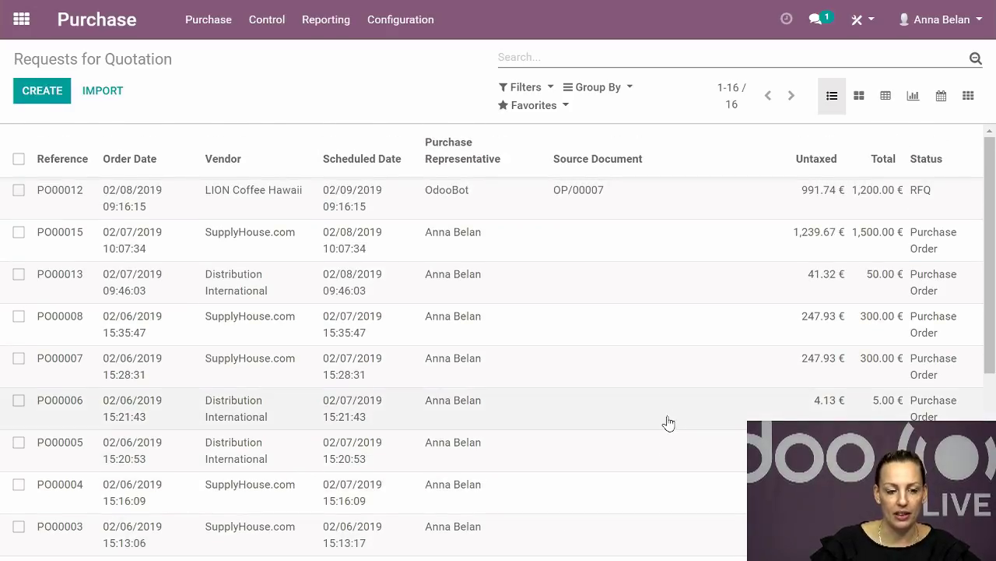
scroll(668, 419, down, 3)
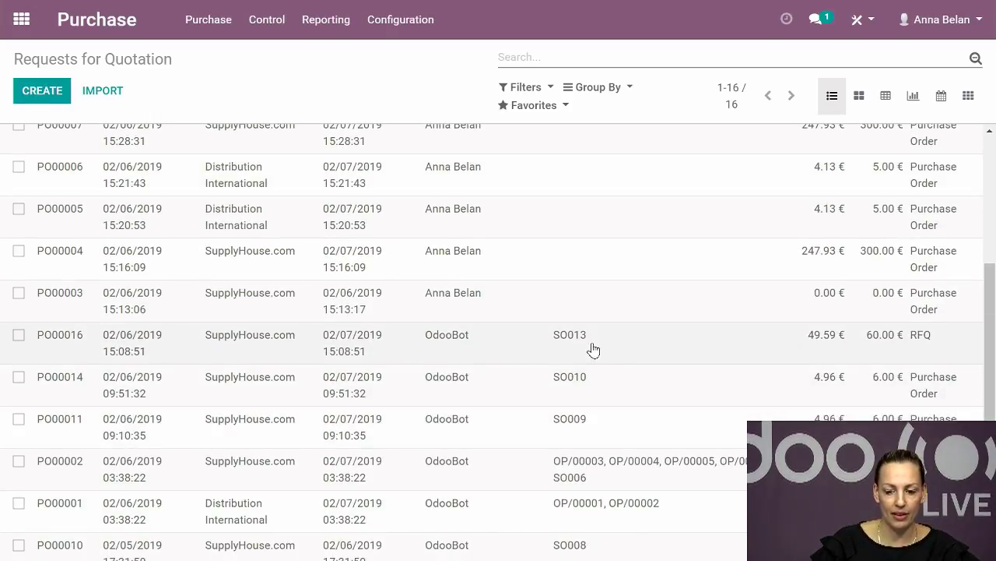
click(491, 355)
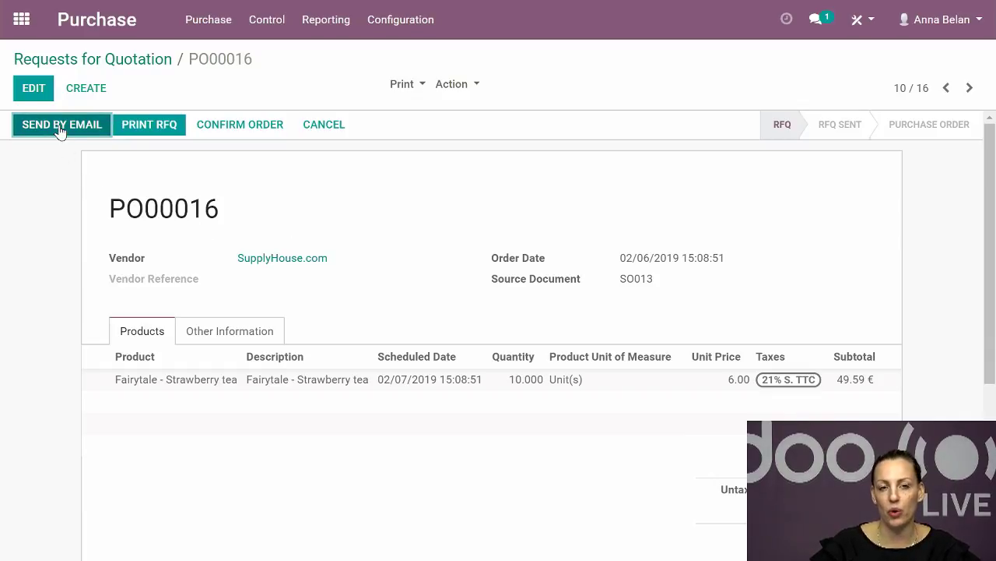
- Confirm the strawberry tea request for quotation as a purchase order and open its receipt
click(243, 126)
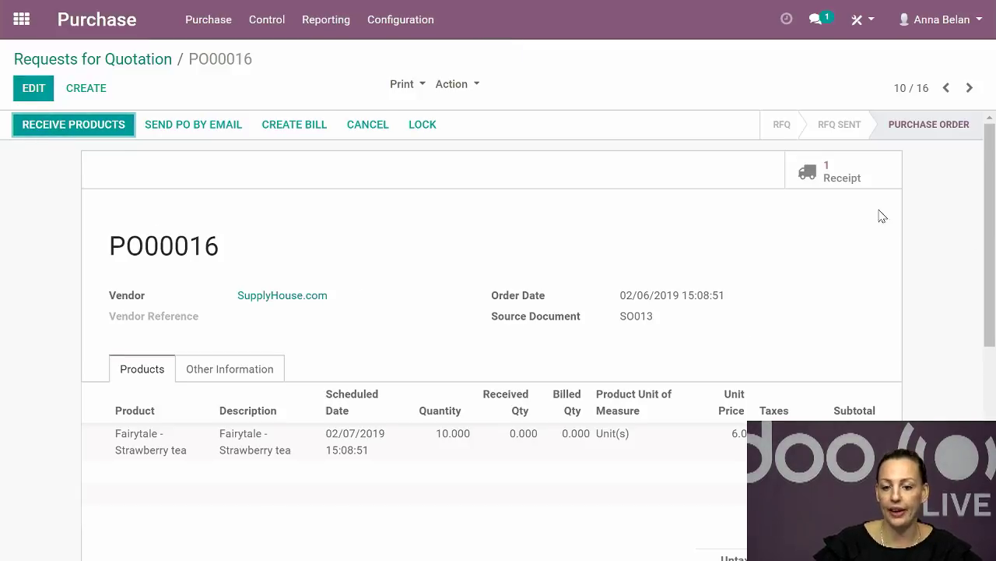
click(830, 178)
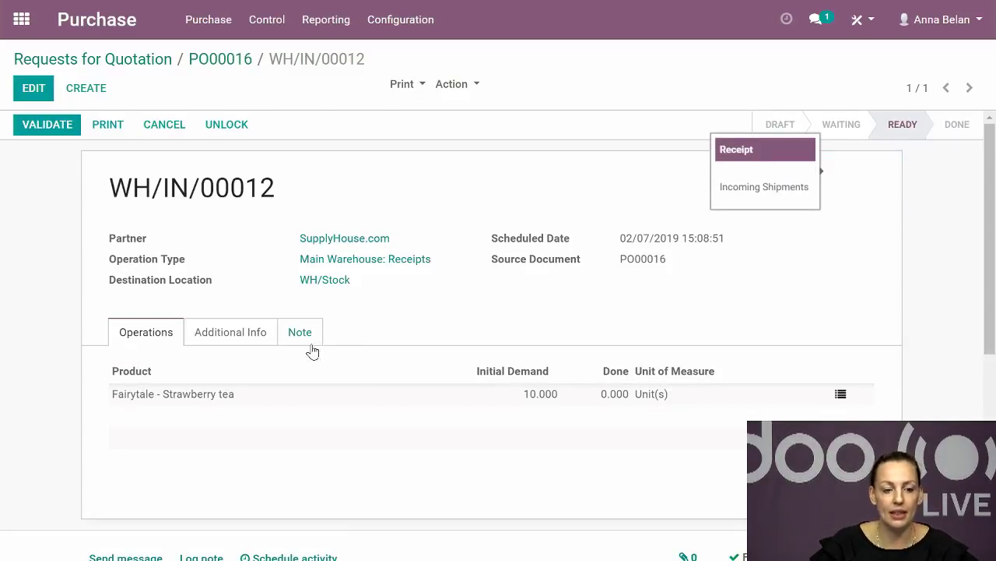
- Switch to the Inventory app, open the Main Warehouse's ready receipt from SupplyHouse.com and validate it as an immediate transfer of all quantities
click(22, 23)
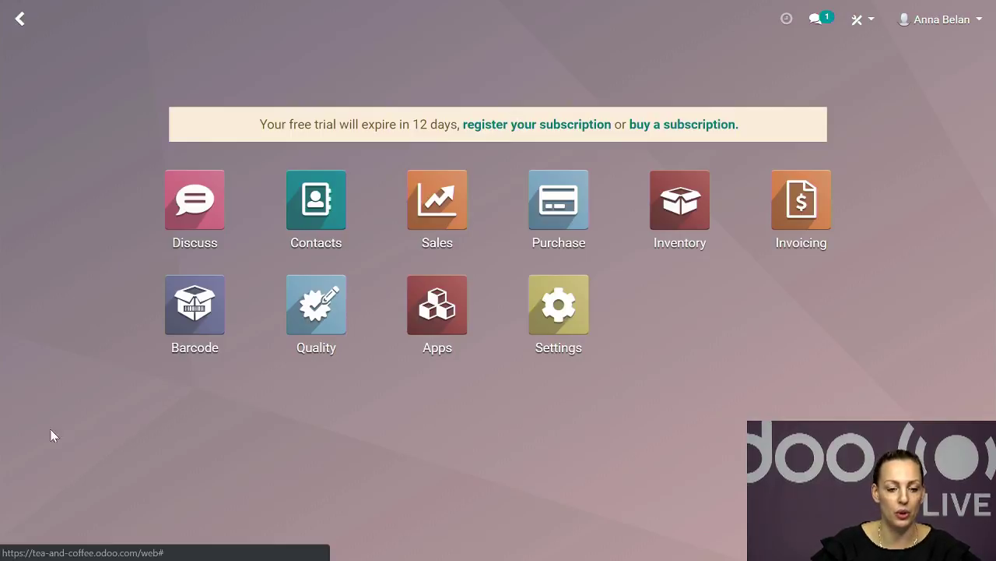
click(680, 220)
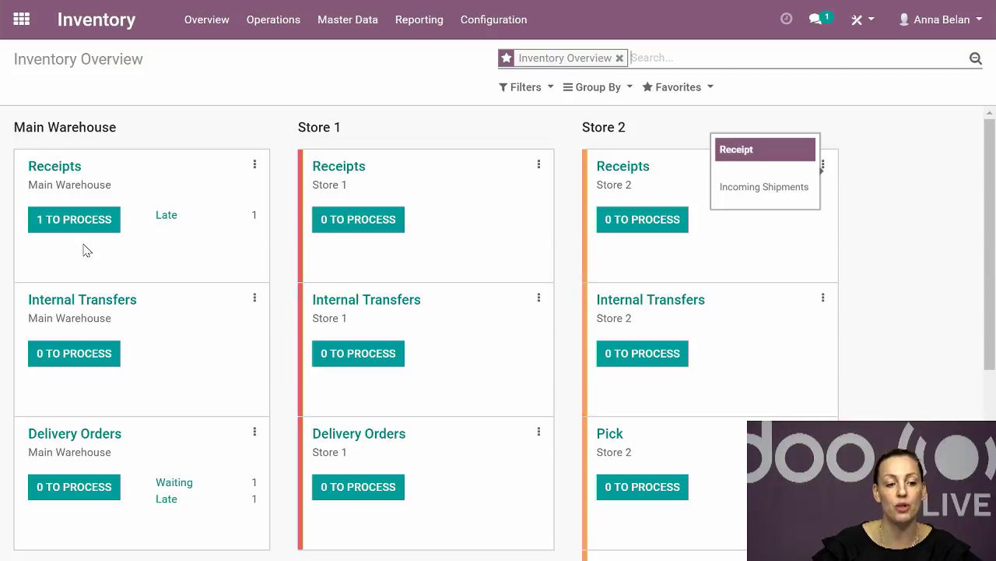
click(88, 221)
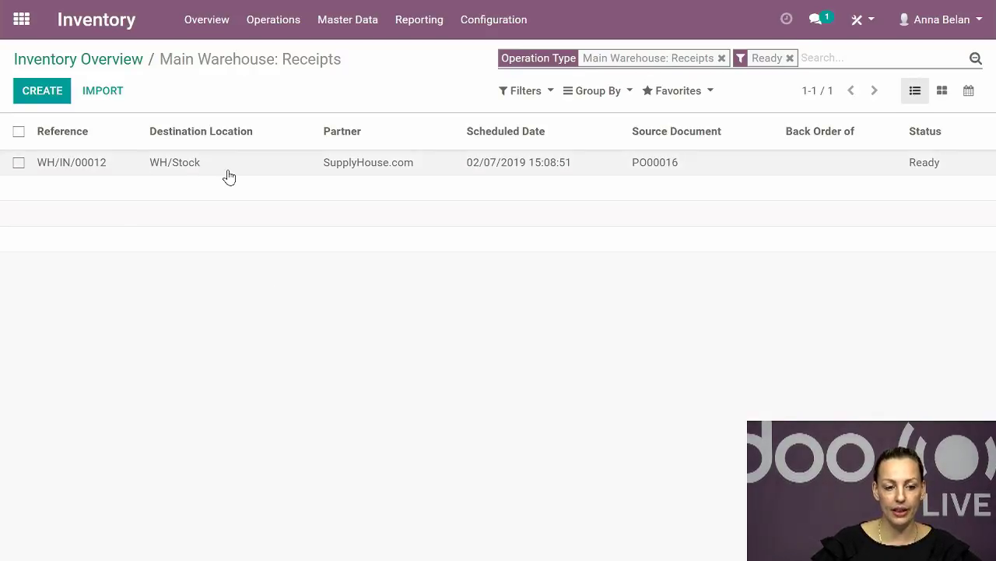
click(229, 176)
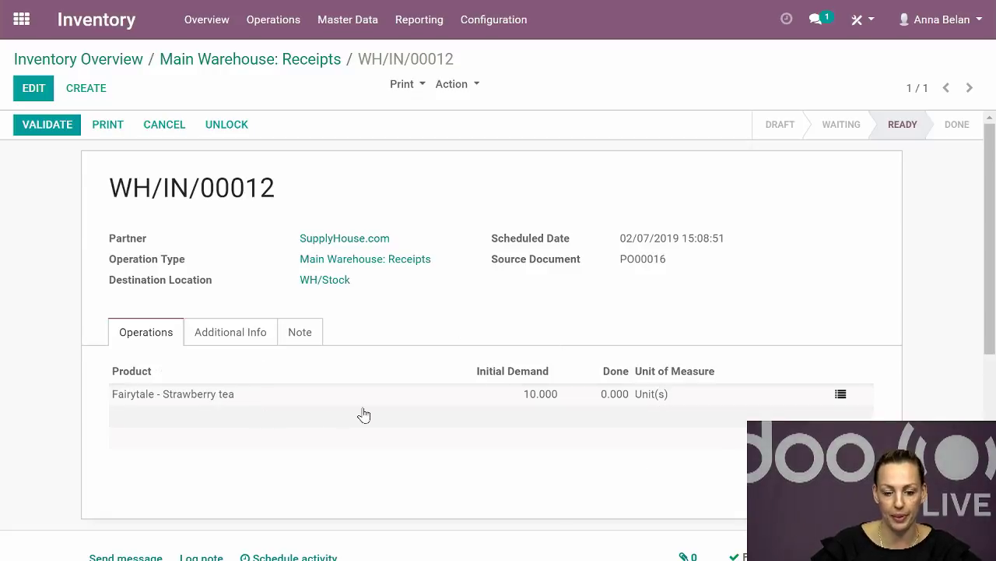
click(30, 131)
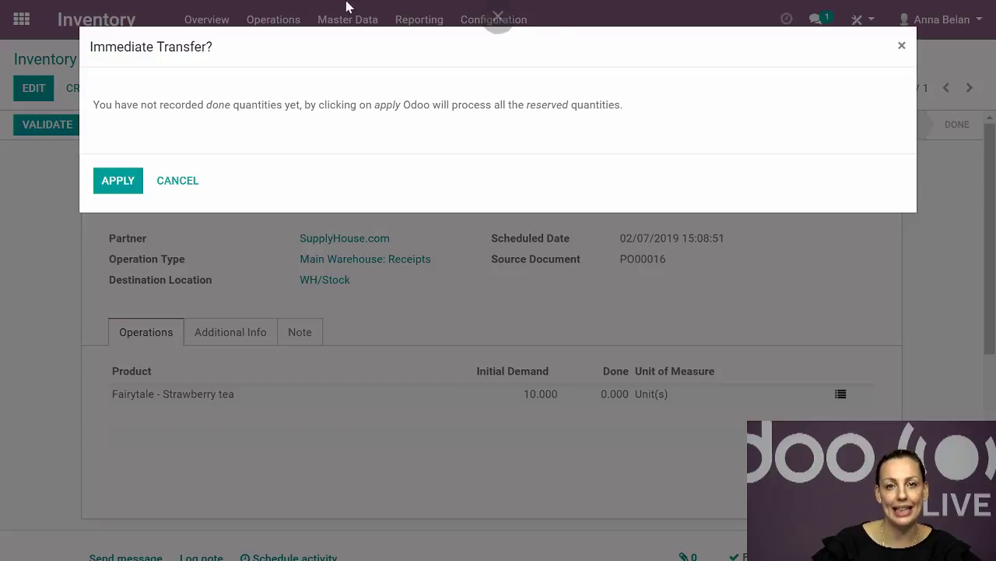
click(119, 184)
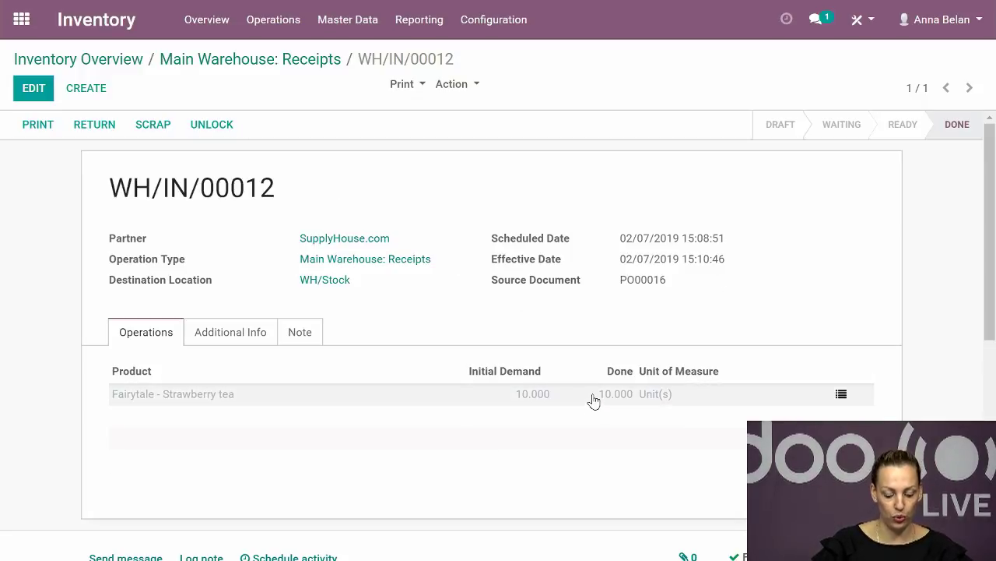
- Open the Main Warehouse's ready delivery order for Coffee Circle from the inventory overview and validate it as an immediate transfer
click(20, 20)
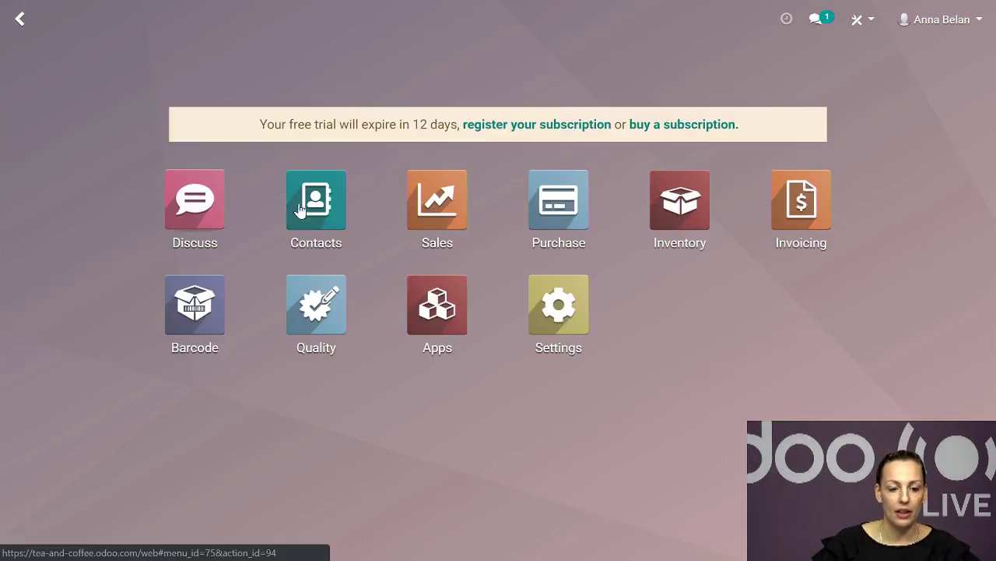
click(658, 208)
scroll(437, 287, down, 5)
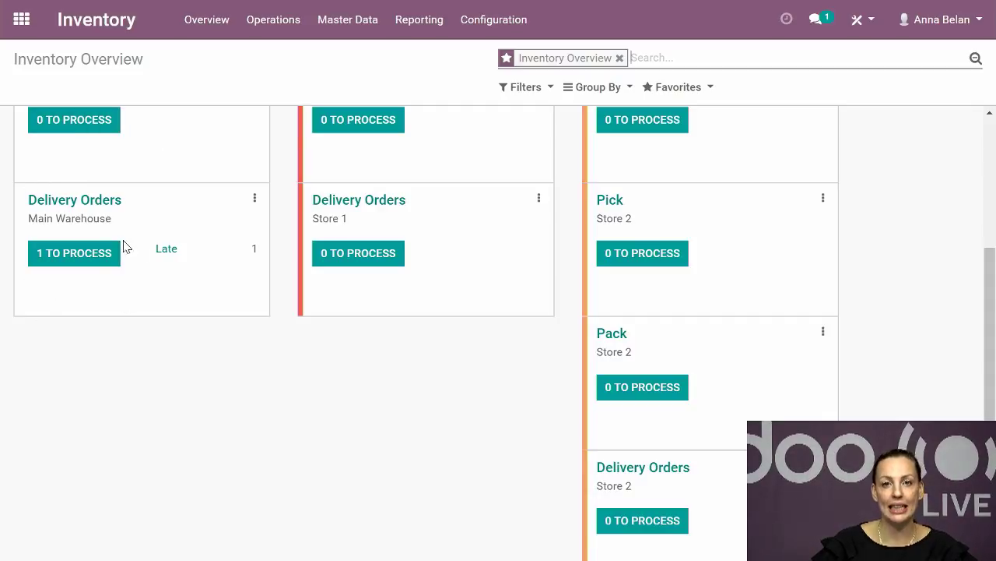
click(81, 262)
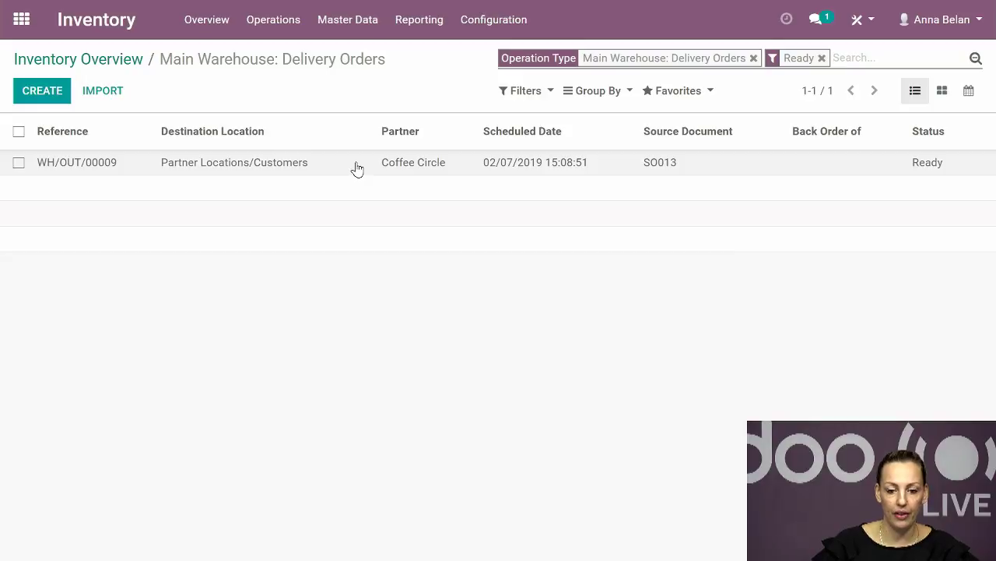
click(357, 169)
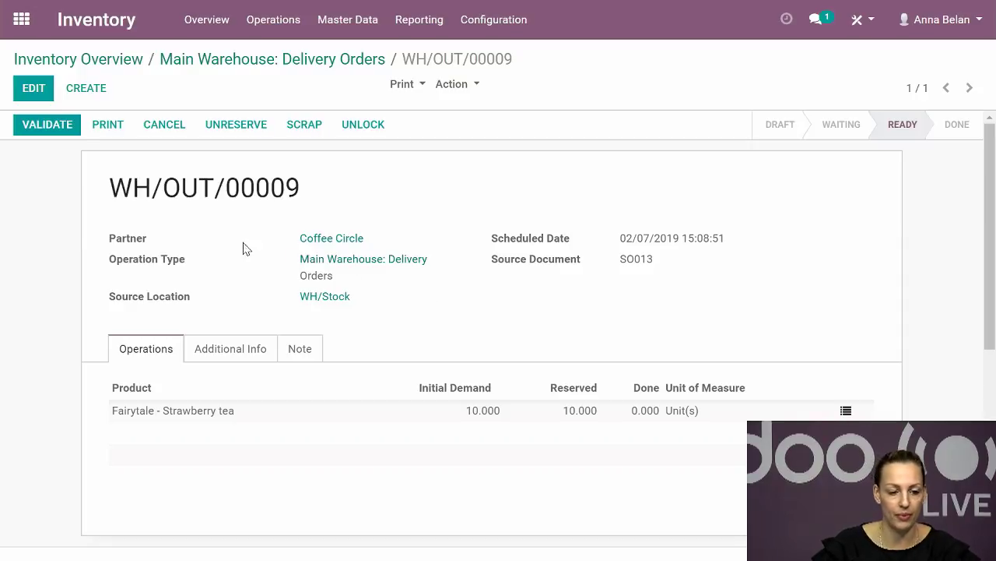
click(58, 132)
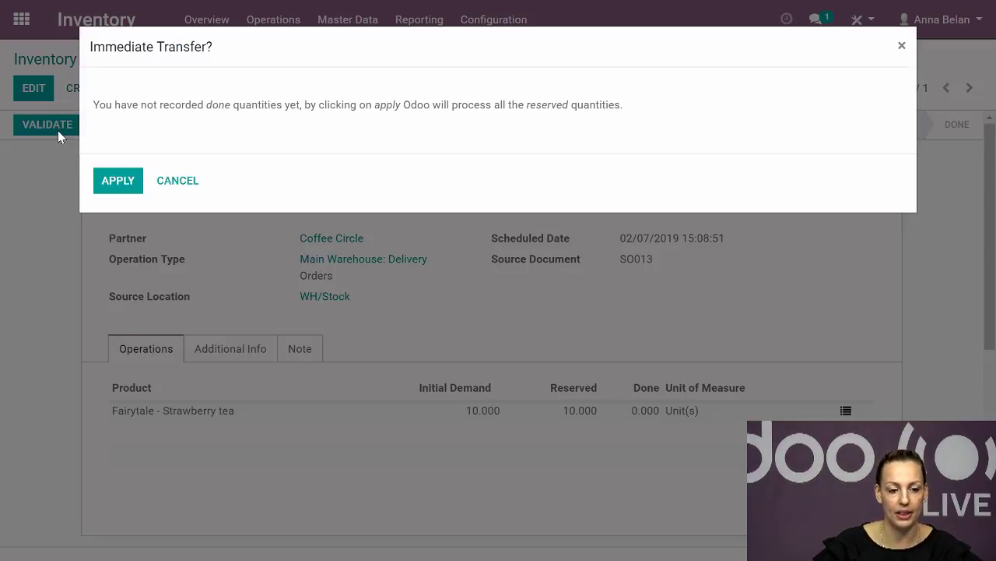
click(115, 181)
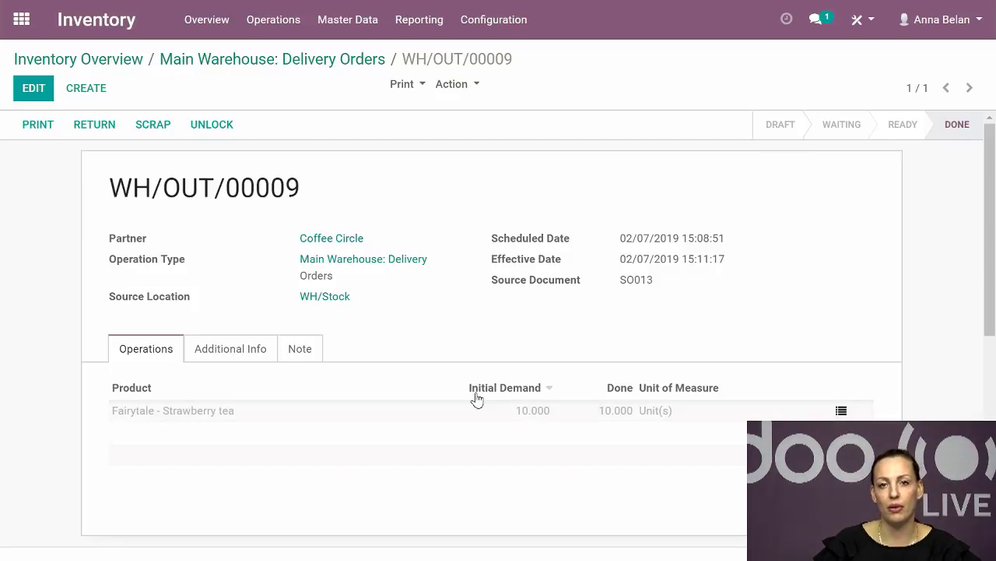
- Print the Picking Operations document for the Coffee Circle delivery order and open the downloaded PDF
click(419, 86)
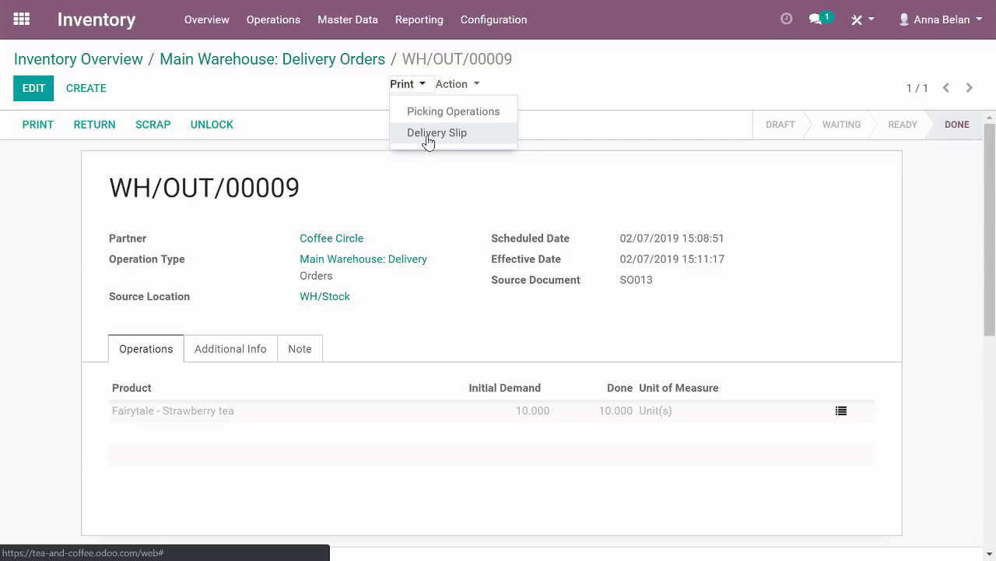
click(464, 212)
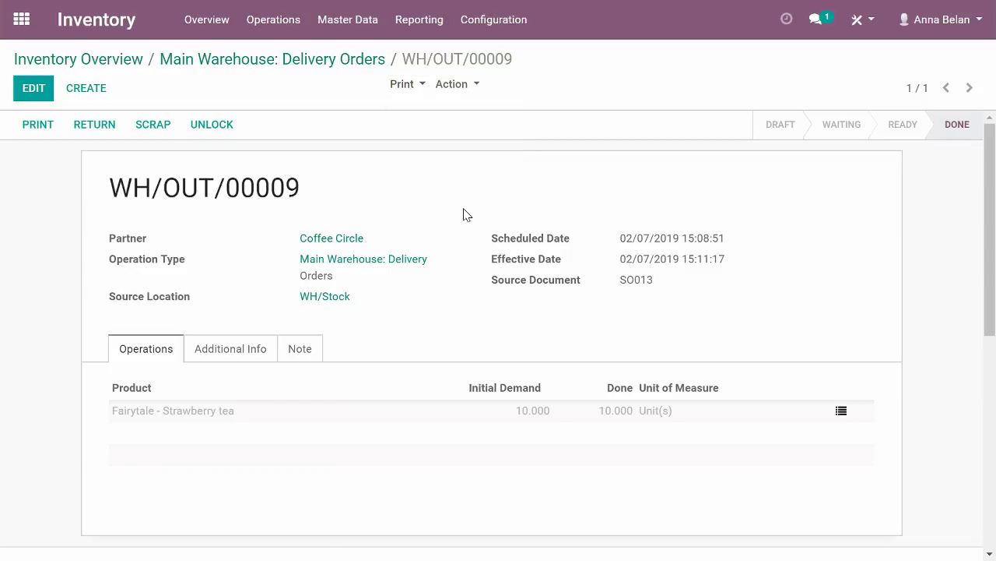
click(404, 84)
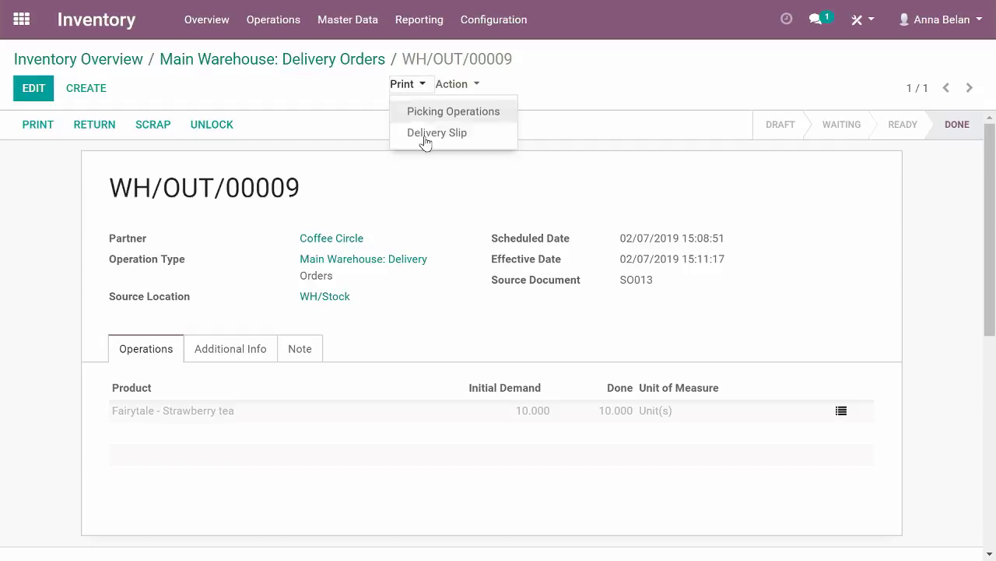
click(435, 116)
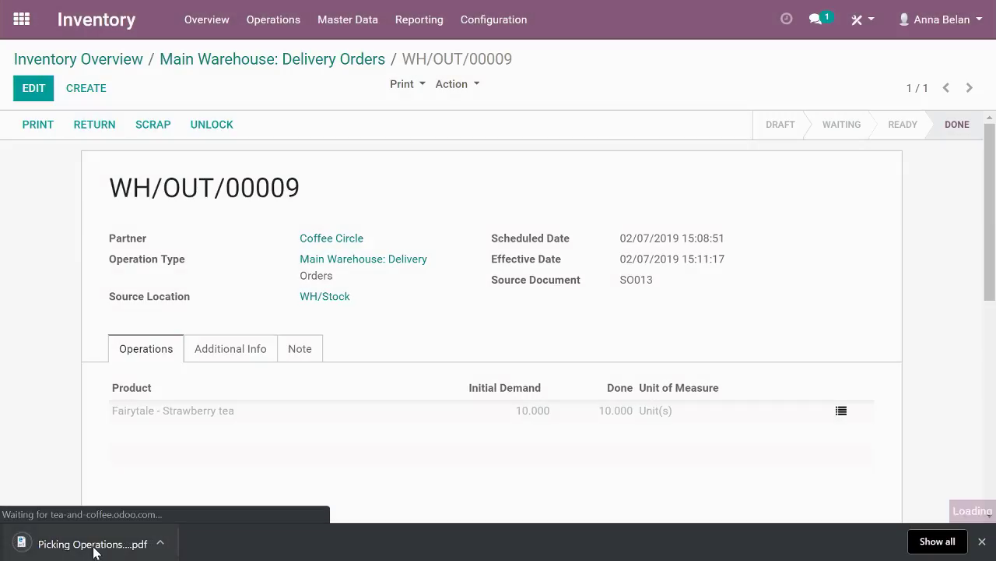
click(78, 545)
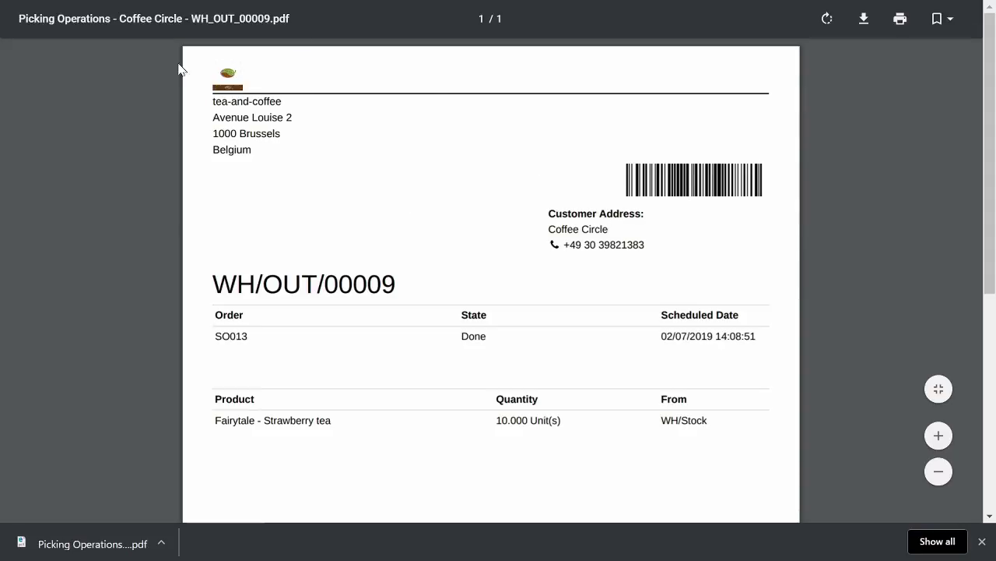
- Examine the picking operations PDF's barcode, customer details, product line and footer, and close it to return to the delivery order
scroll(716, 242, down, 2)
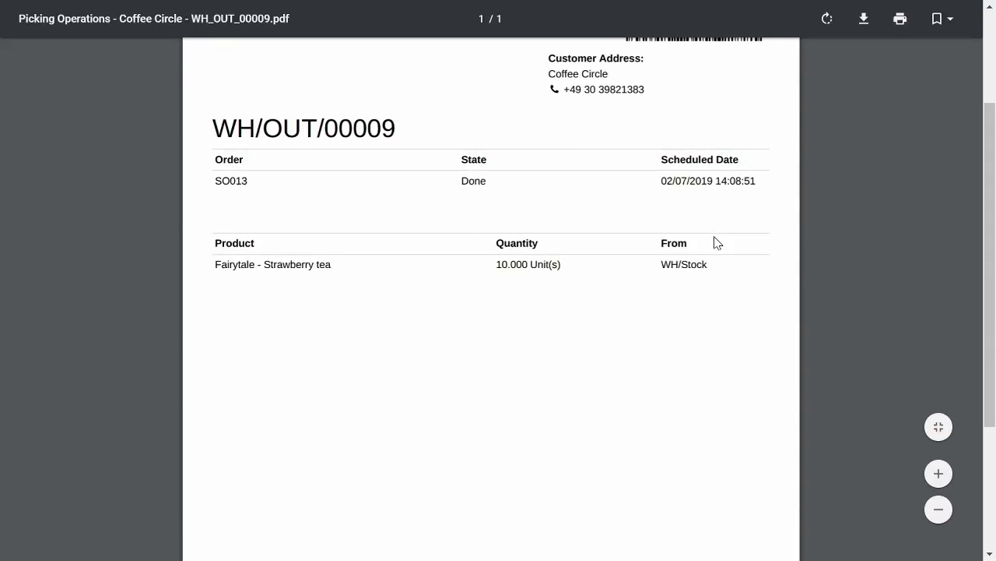
scroll(714, 249, up, 2)
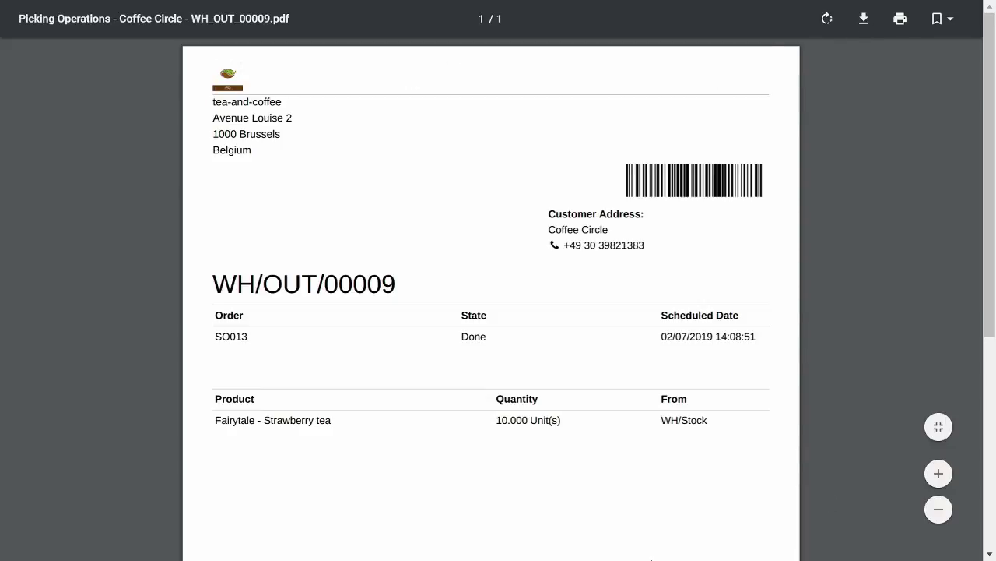
scroll(905, 490, down, 5)
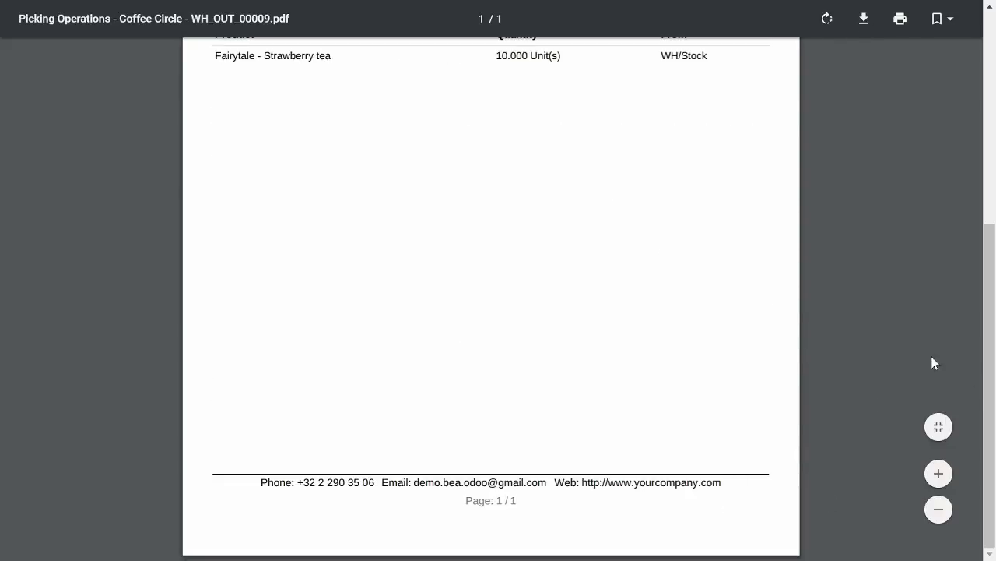
scroll(930, 251, up, 5)
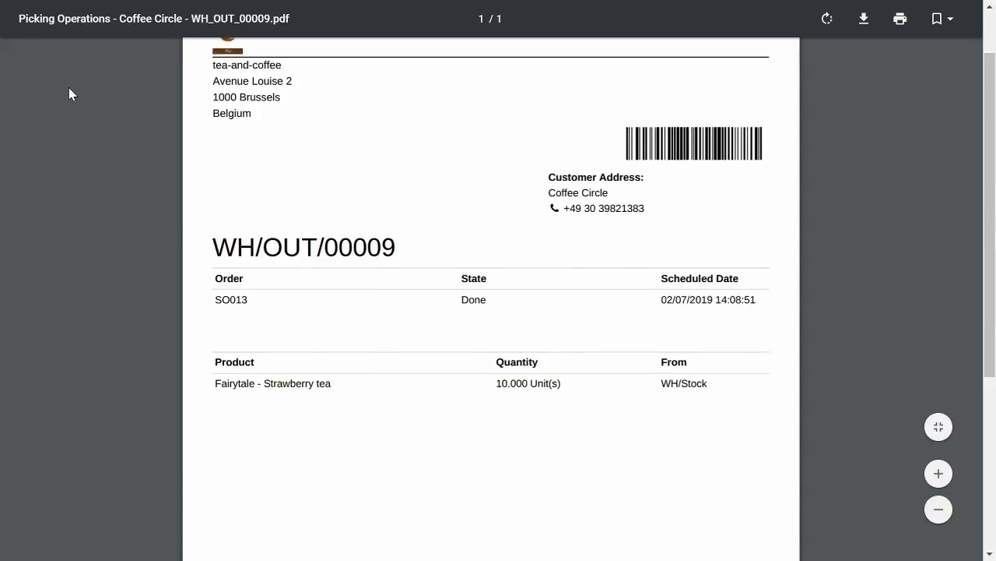
scroll(900, 234, down, 1)
scroll(919, 226, up, 1)
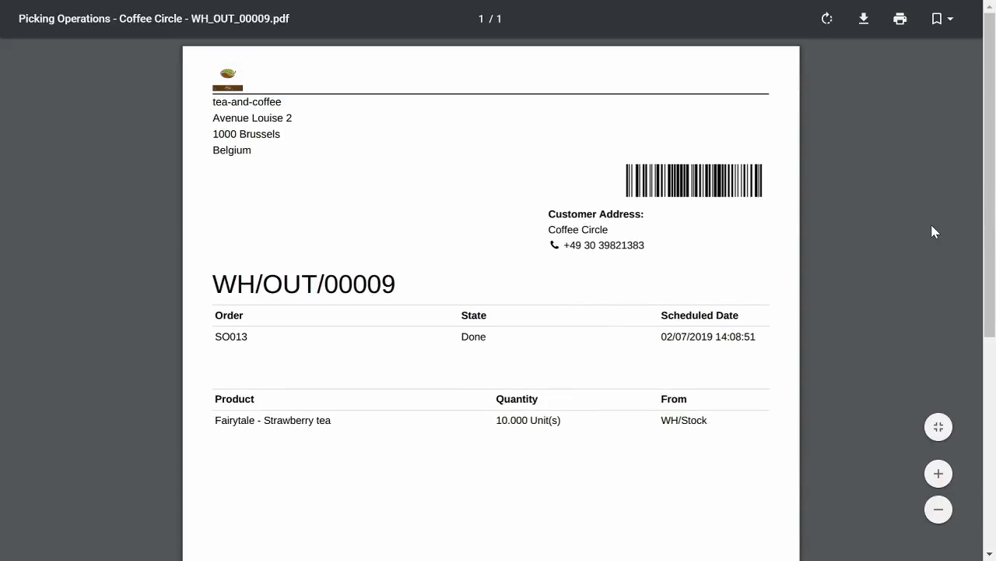
key(F11)
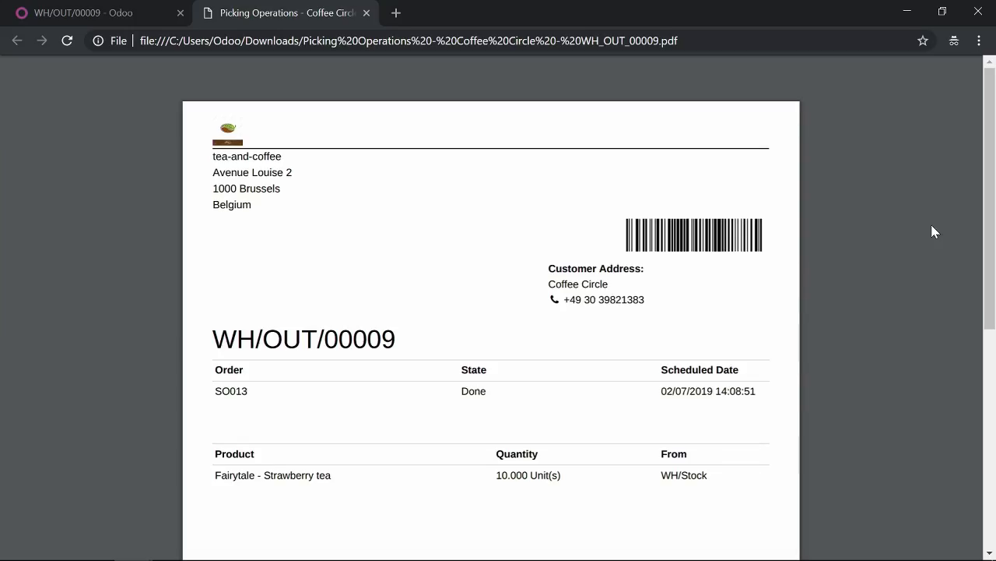
click(366, 12)
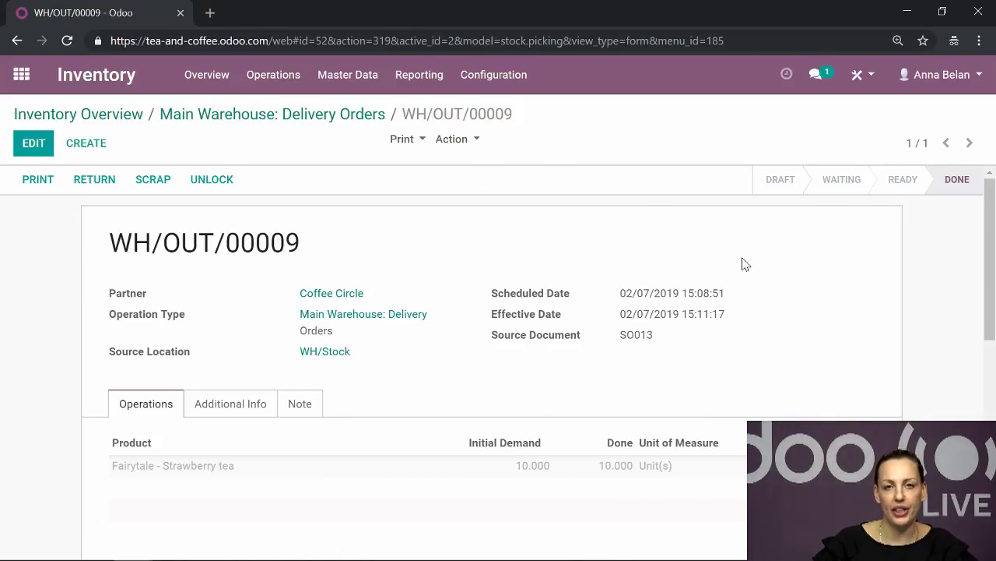
- Switch to the Purchase app, open the Dolce Gusto - Café au lait product and review its reordering rule's minimum and maximum quantities
click(21, 78)
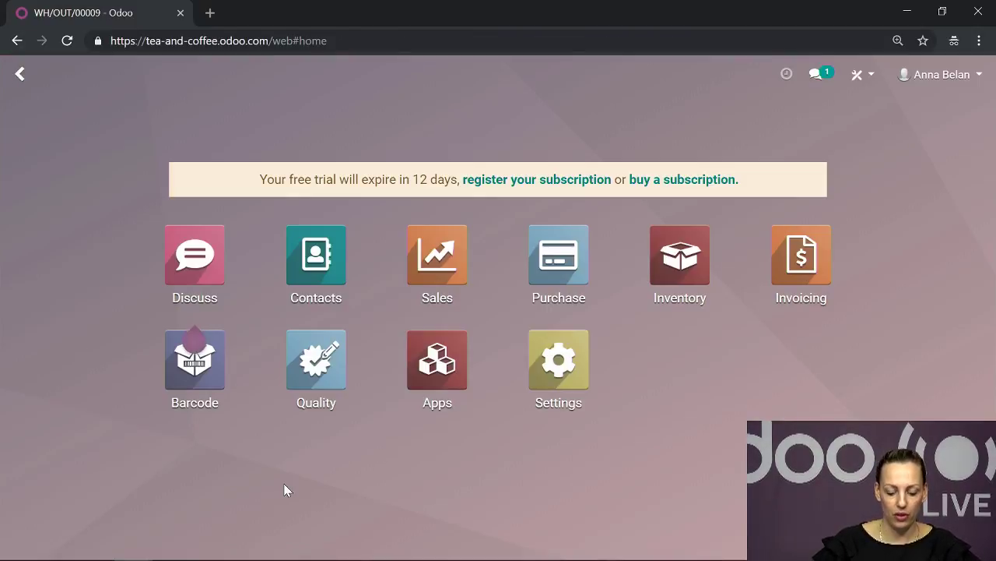
click(560, 261)
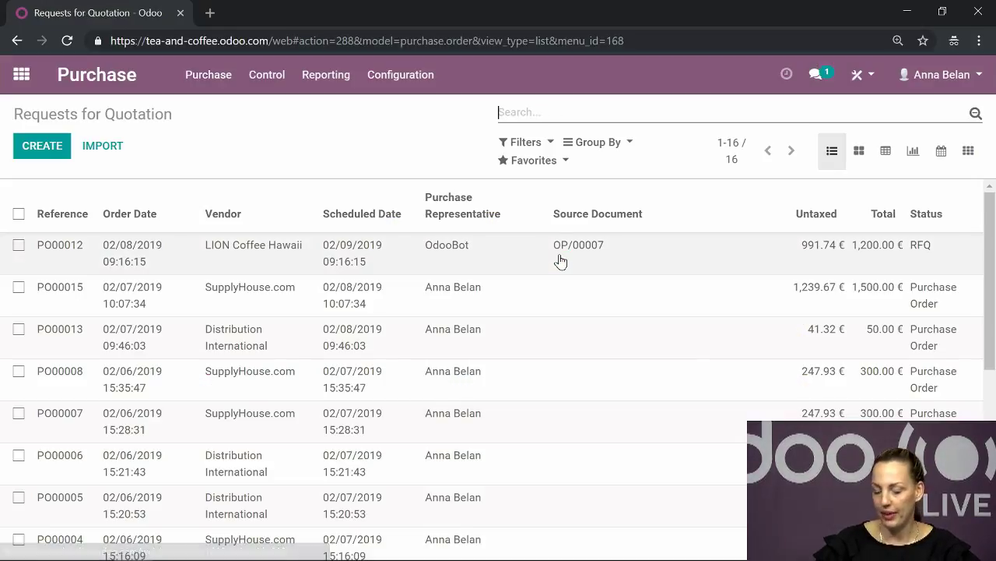
click(207, 81)
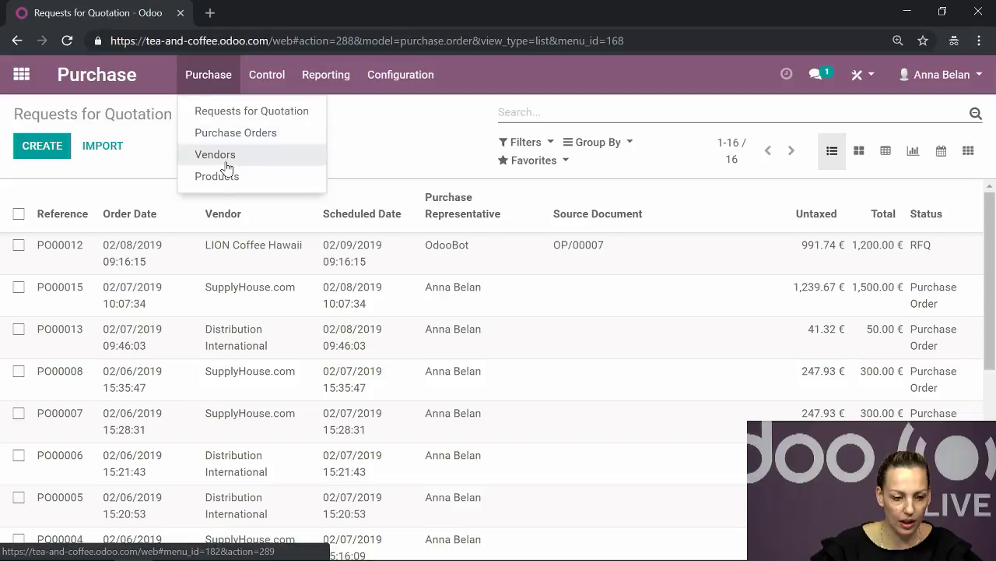
click(251, 180)
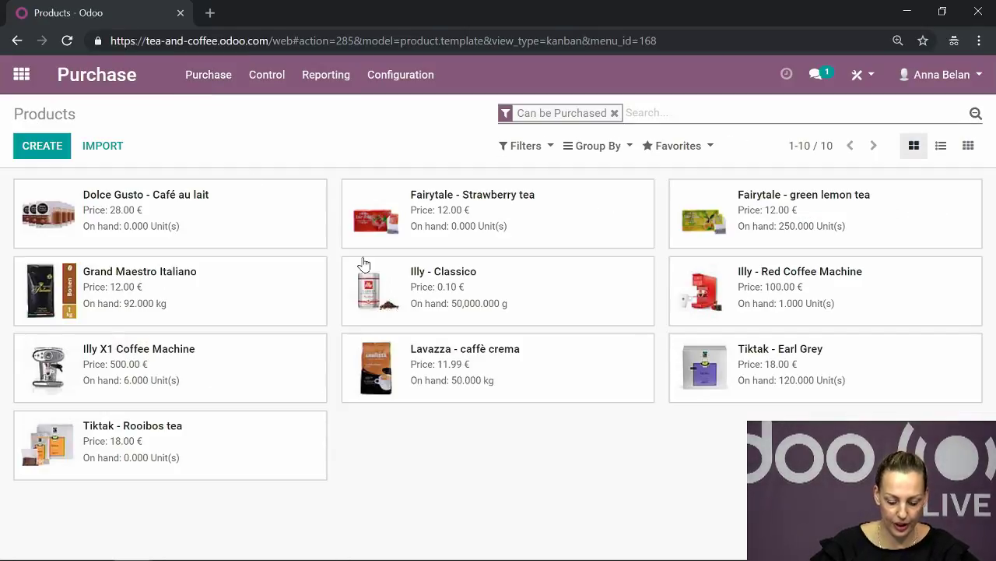
click(252, 223)
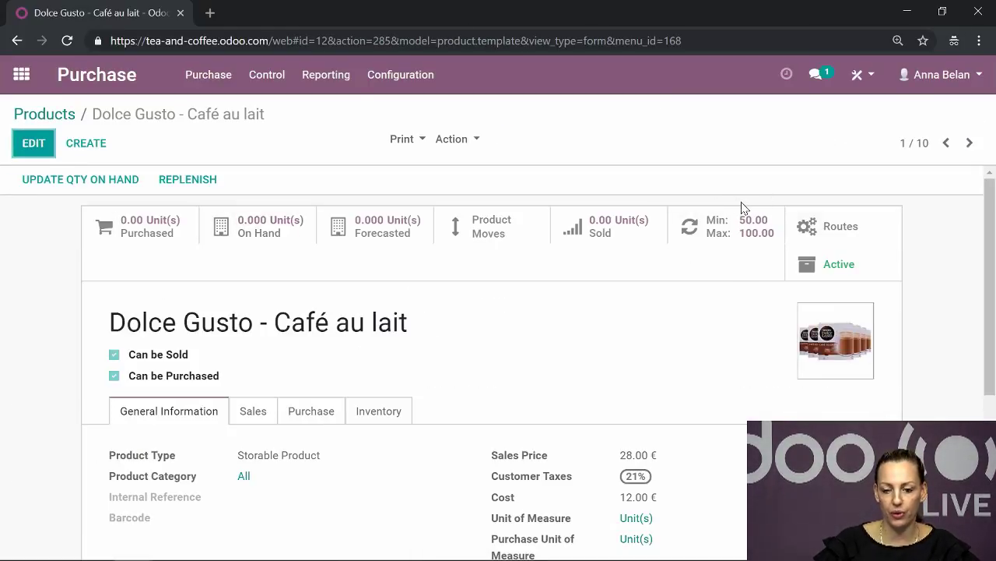
click(749, 226)
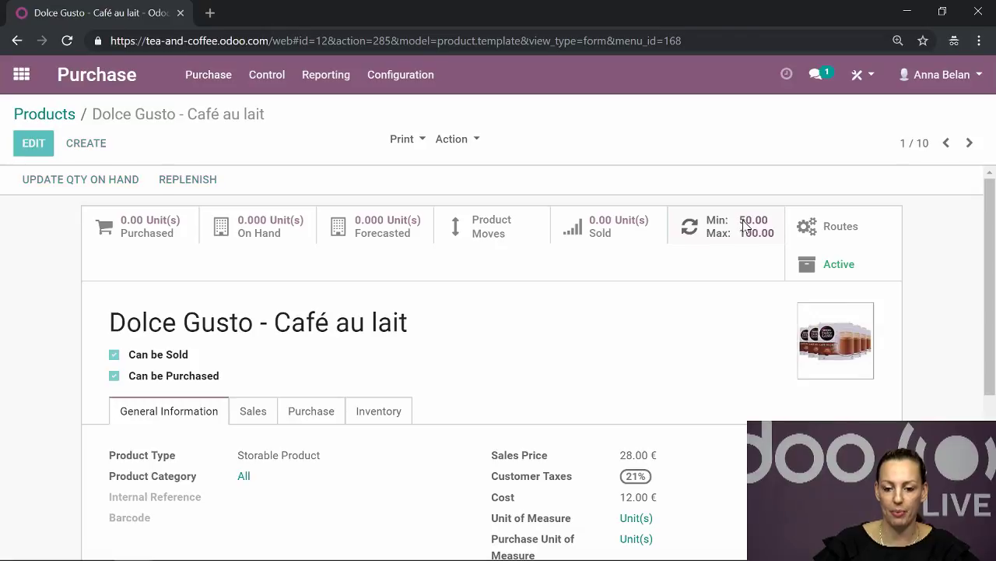
click(240, 226)
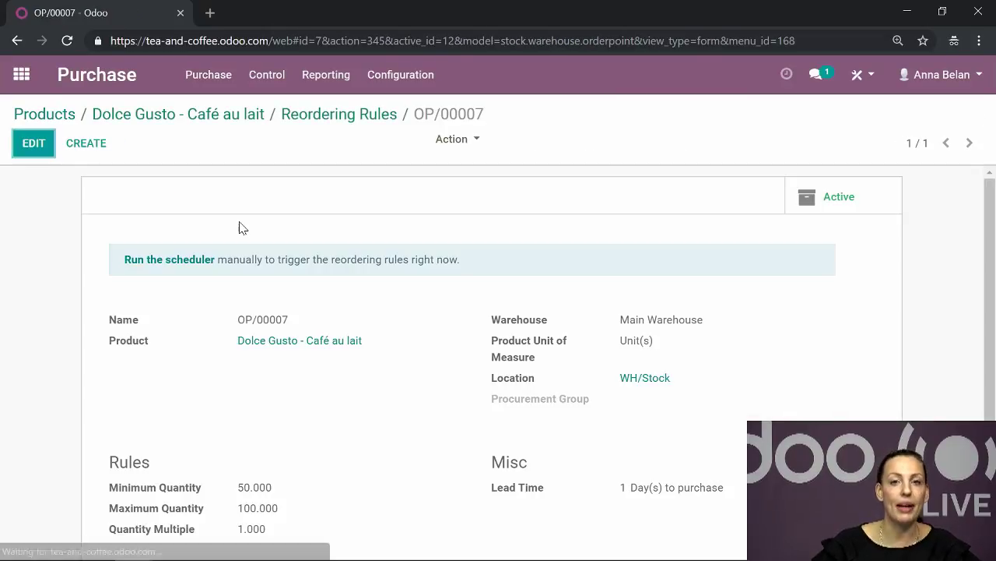
scroll(288, 436, down, 1)
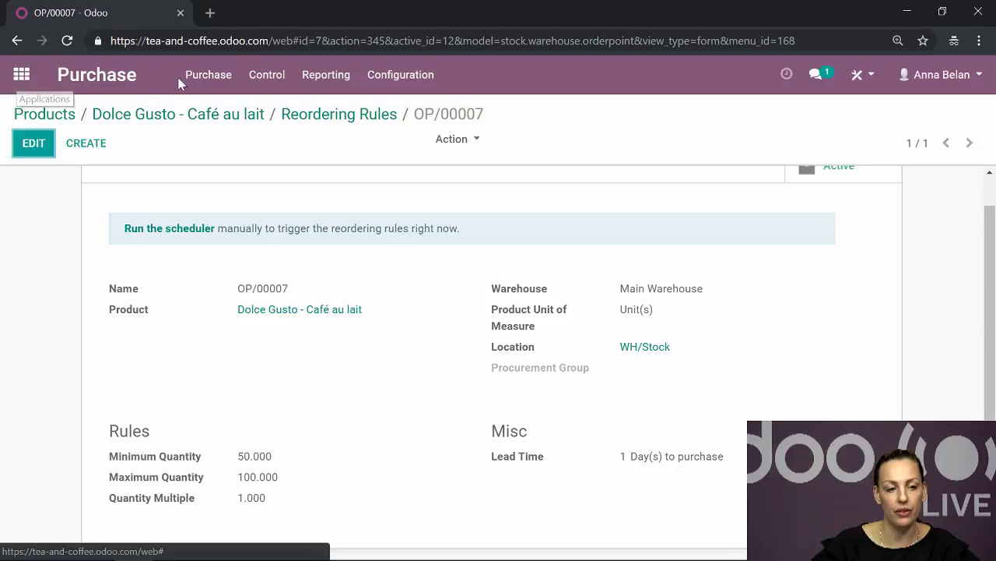
- Open the LION Coffee Hawaii request for quotation whose source document is the Café au lait reordering rule
click(234, 82)
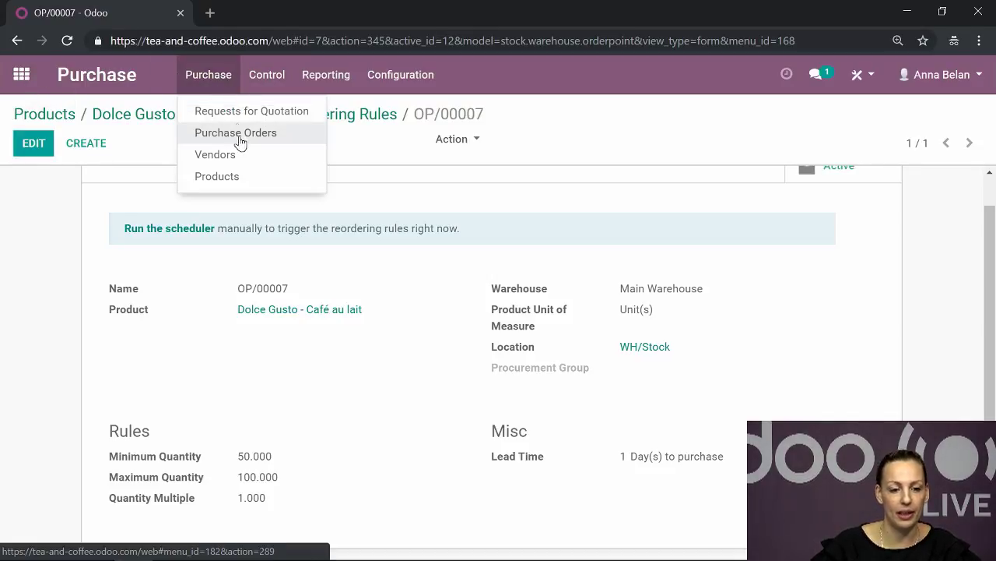
click(228, 117)
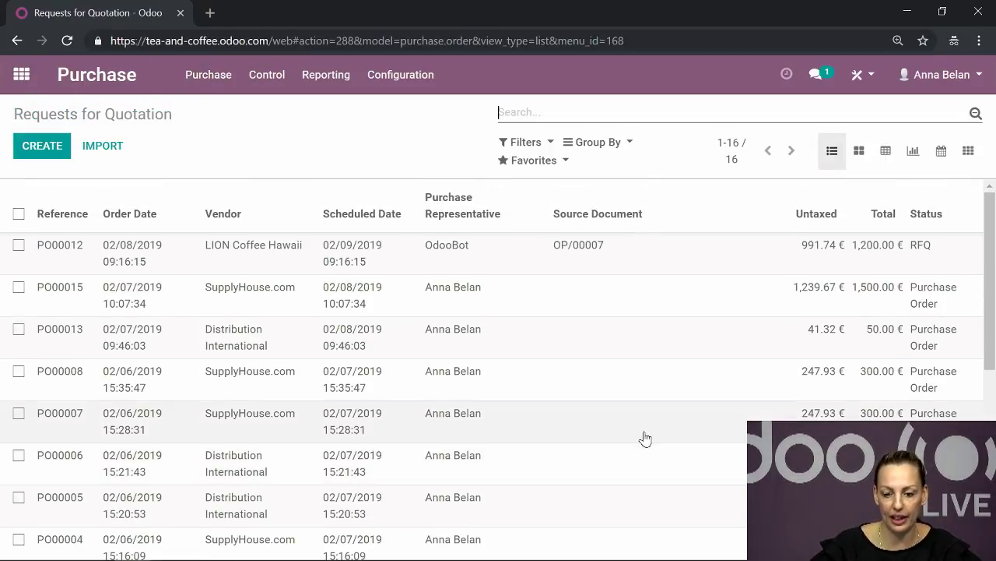
click(444, 257)
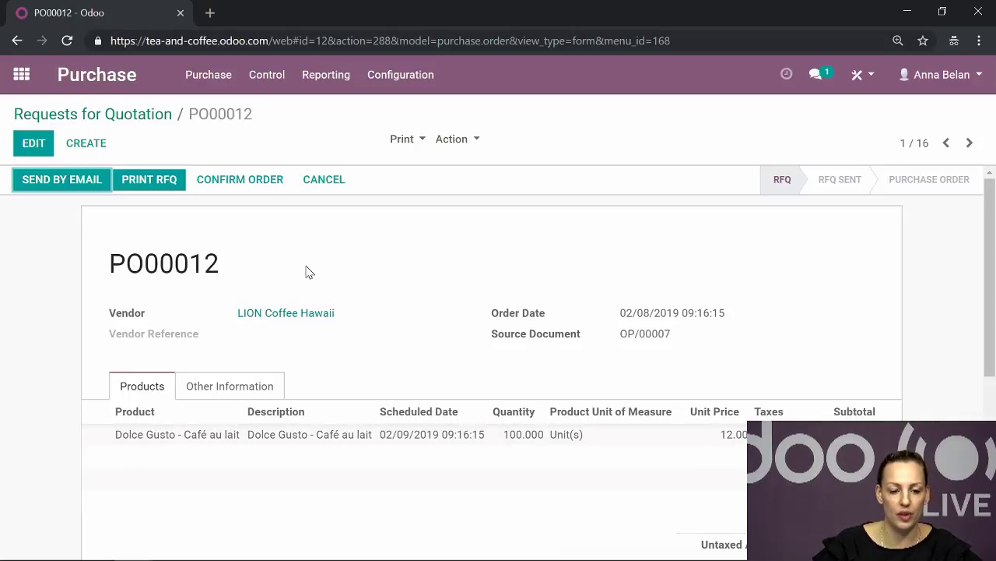
- Confirm the LION Coffee Hawaii order for Café au lait and validate its receipt, processing all reserved quantities
click(233, 185)
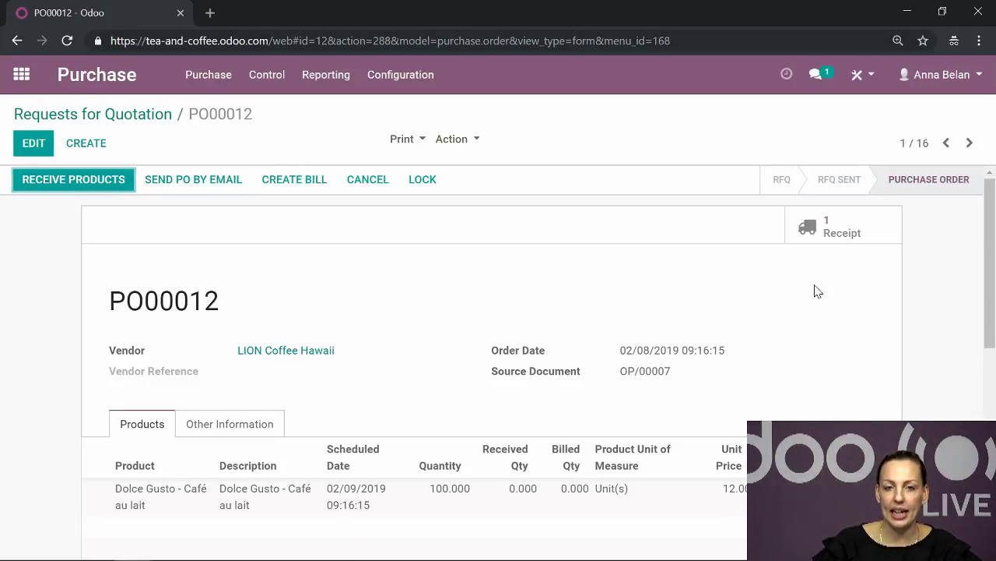
click(854, 240)
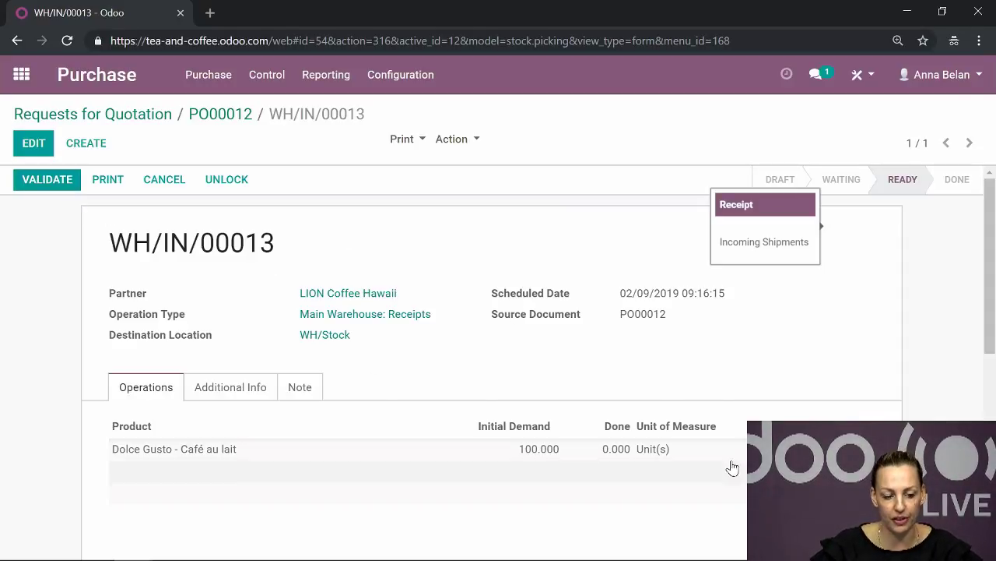
click(32, 179)
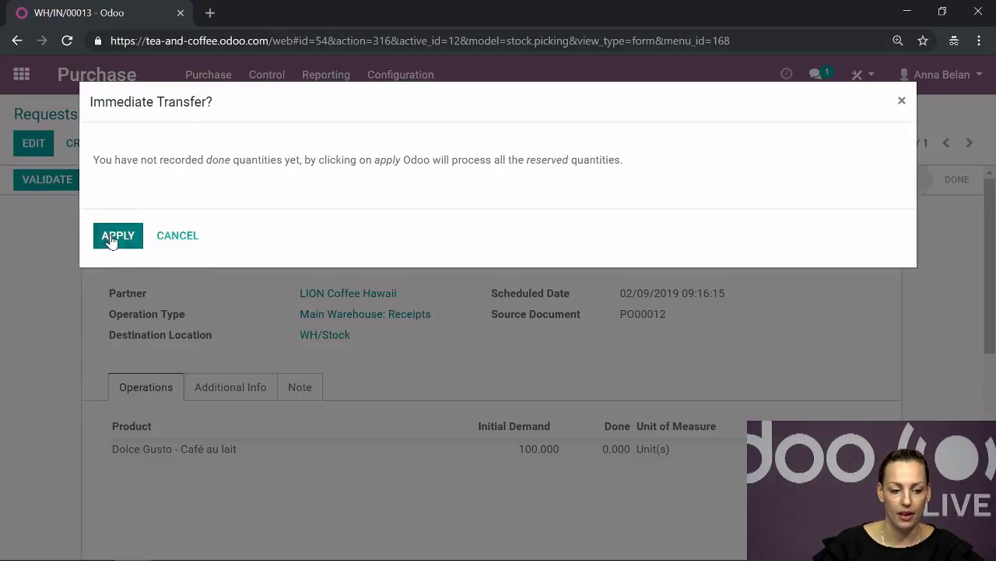
click(109, 235)
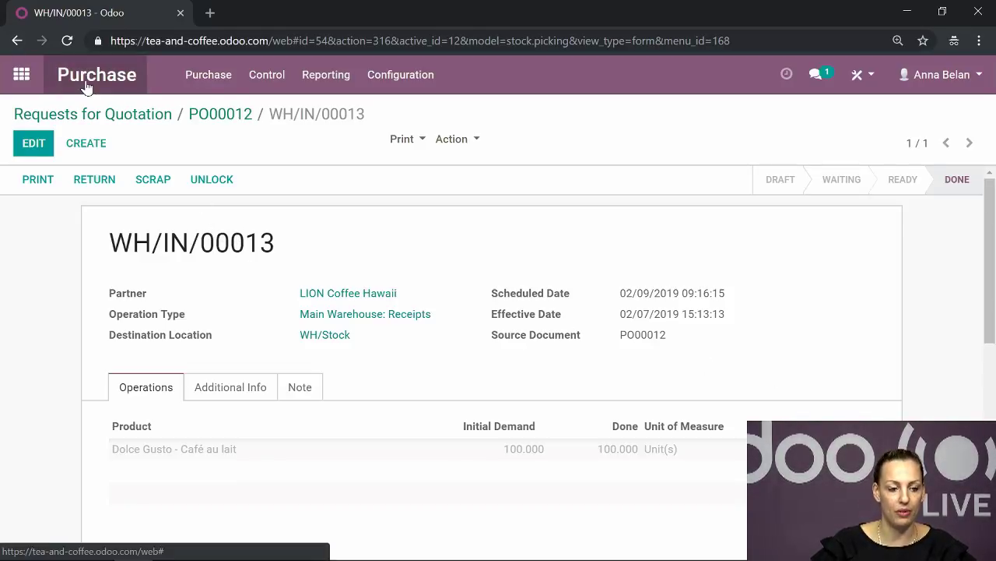
- Create a new request for quotation with Distribution International as the vendor
click(94, 114)
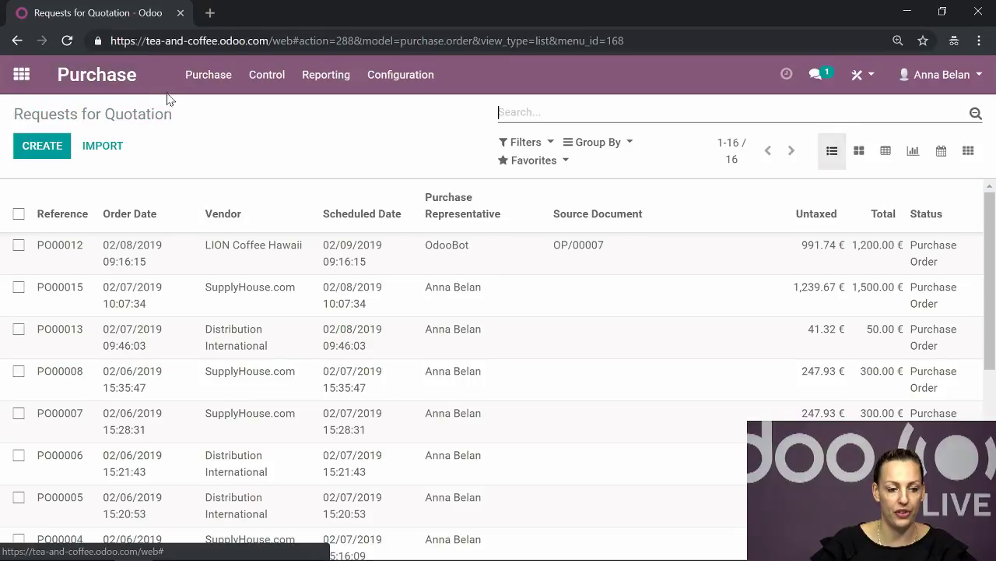
click(29, 152)
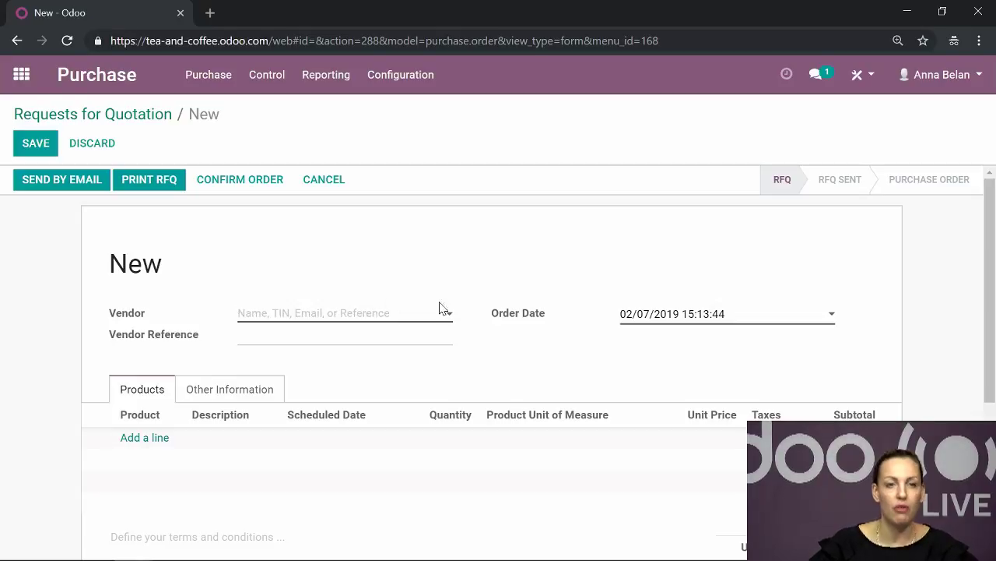
click(354, 320)
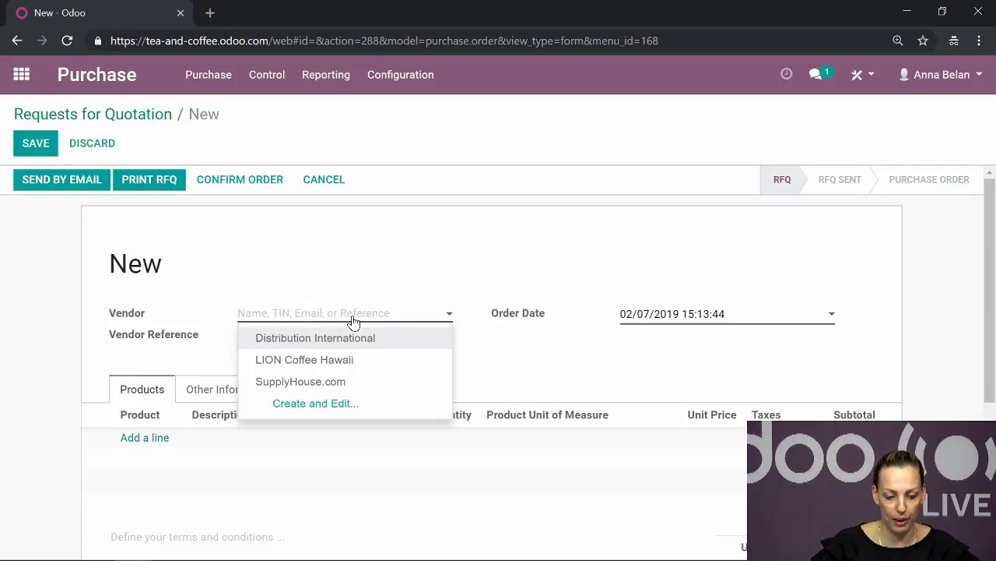
click(363, 342)
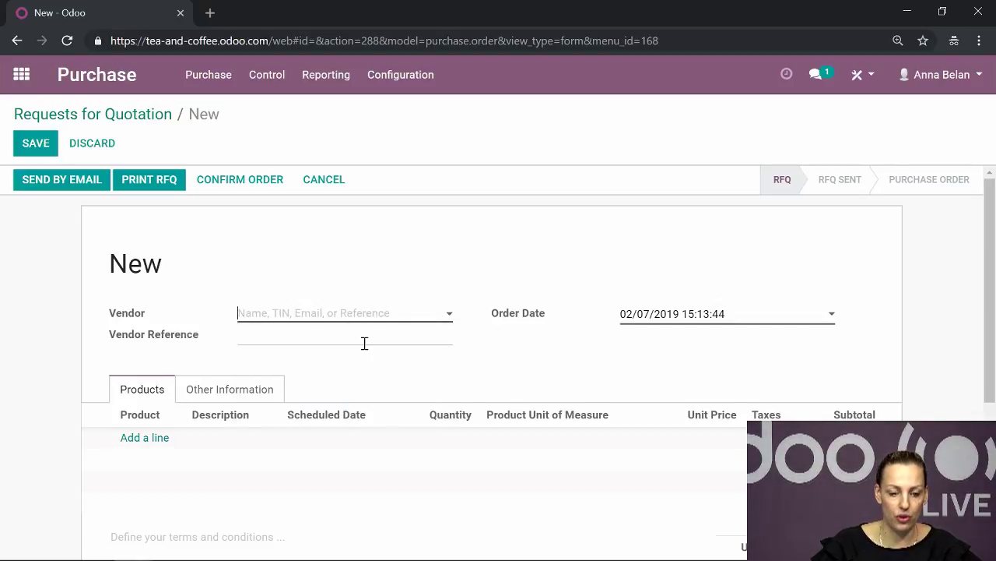
- Add 20 kg of Grand Maestro Italiano to the request for quotation, save it and confirm the order
click(140, 439)
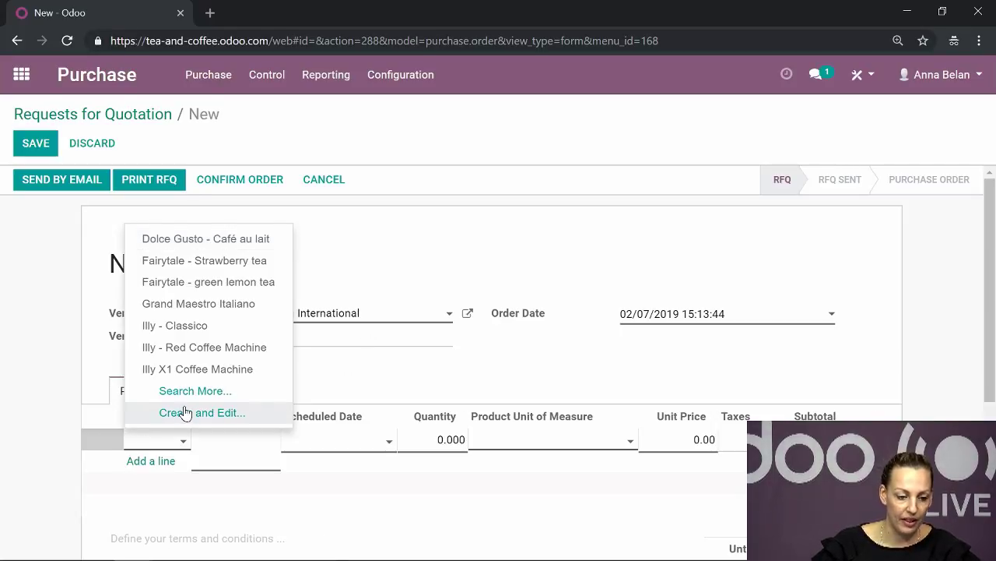
click(232, 304)
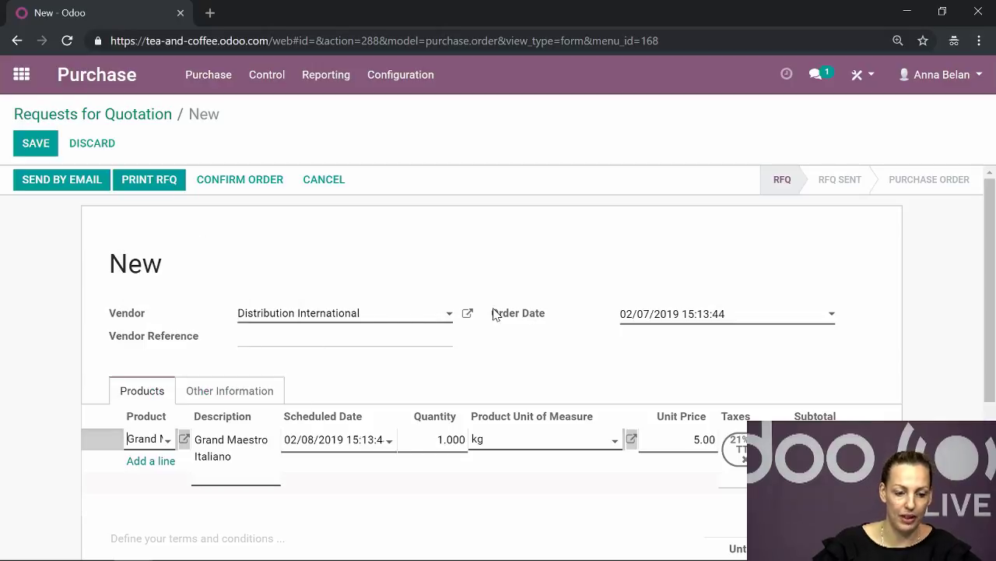
click(446, 436)
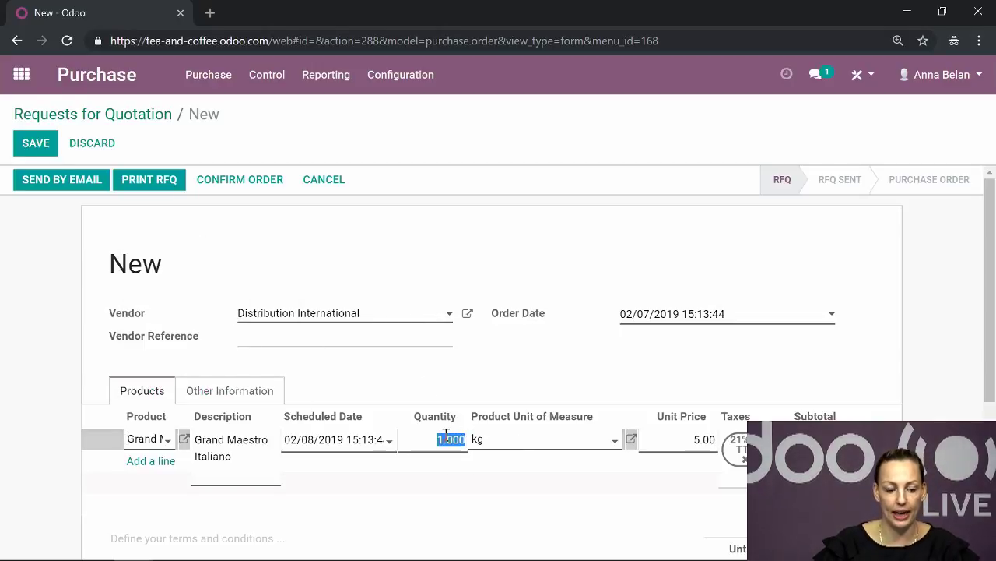
text(20)
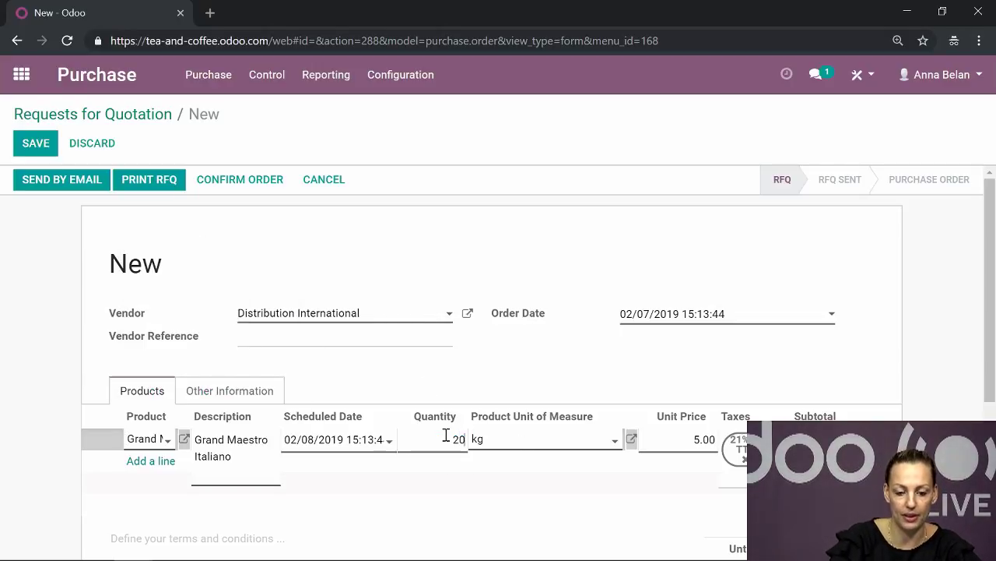
click(35, 144)
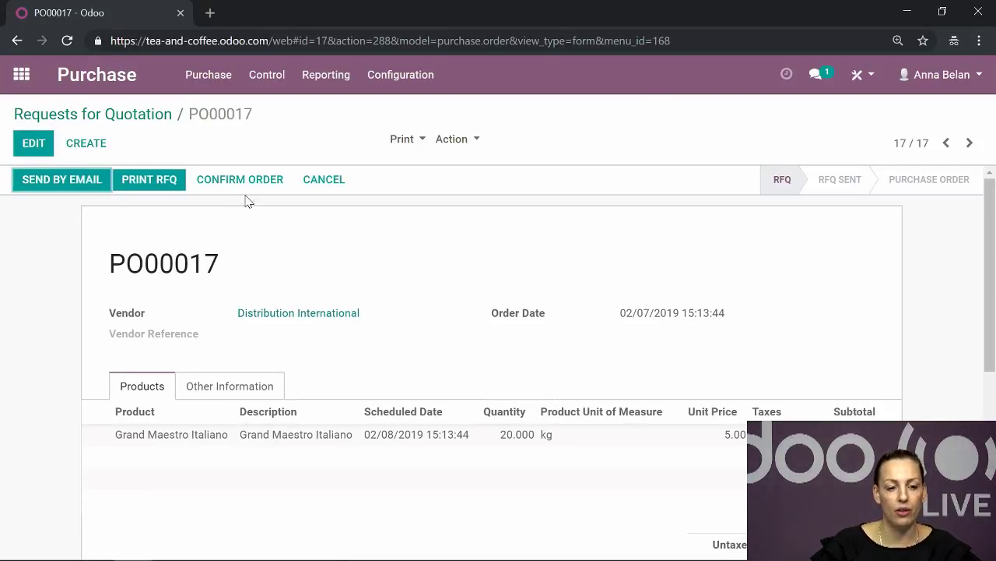
click(224, 179)
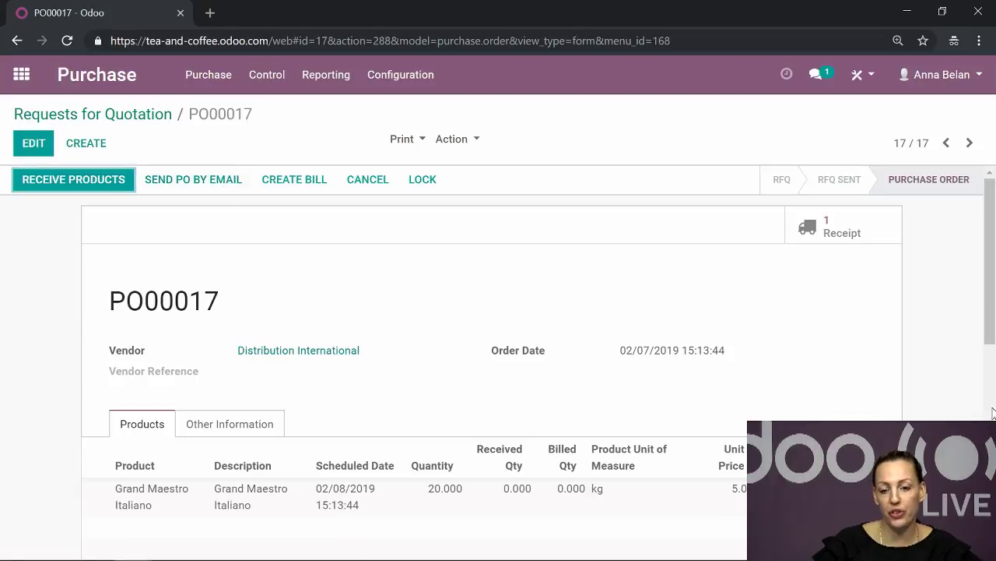
- Switch to the Inventory app and open the Distribution International receipt waiting in the Main Warehouse
click(19, 76)
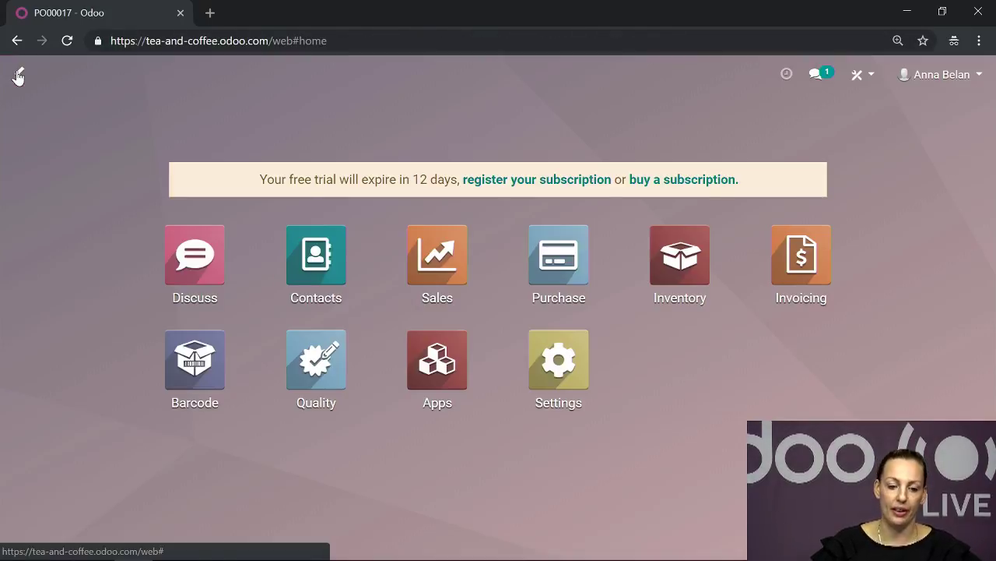
click(683, 272)
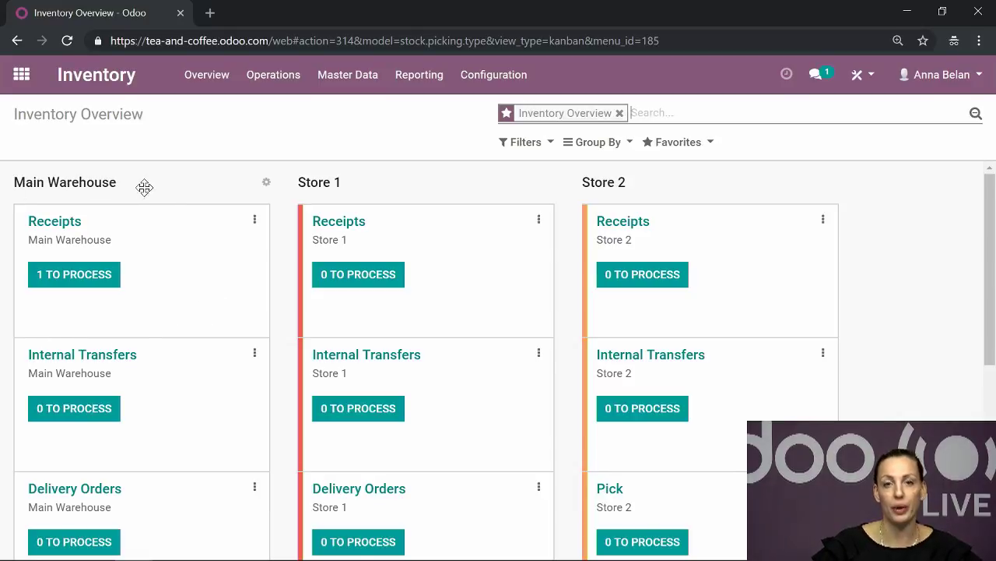
click(79, 273)
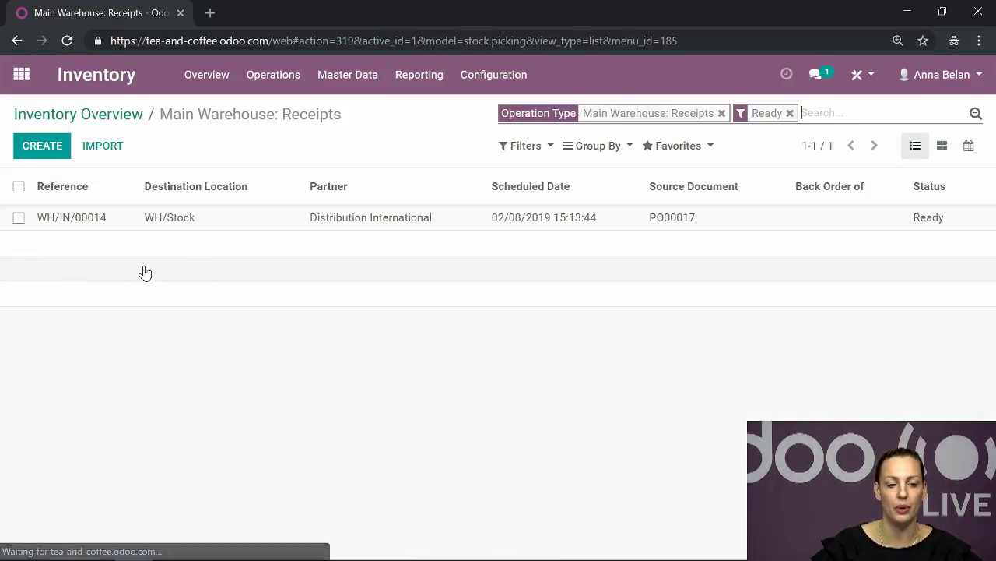
click(229, 223)
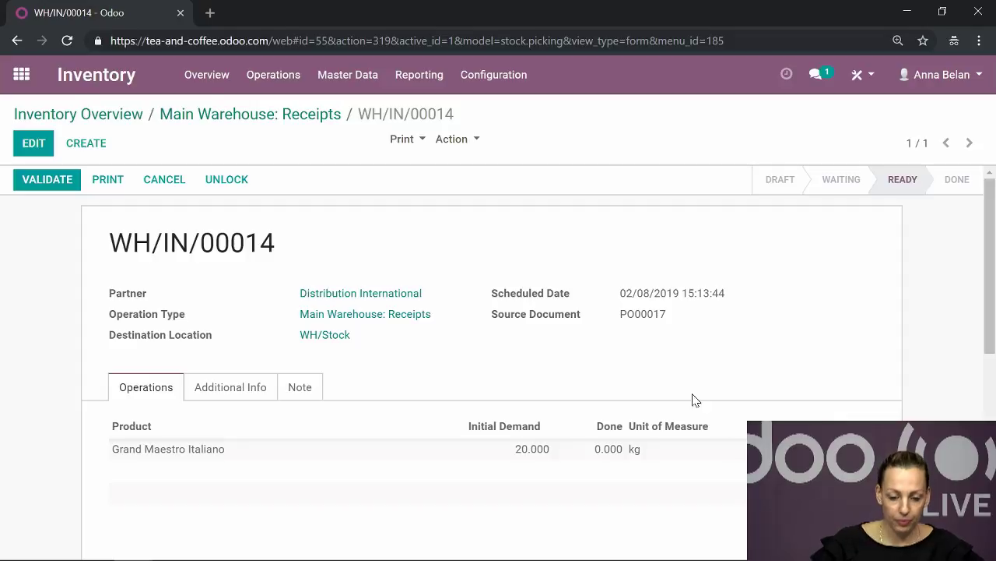
- Validate the Grand Maestro Italiano receipt as an immediate transfer of all reserved quantities
click(34, 148)
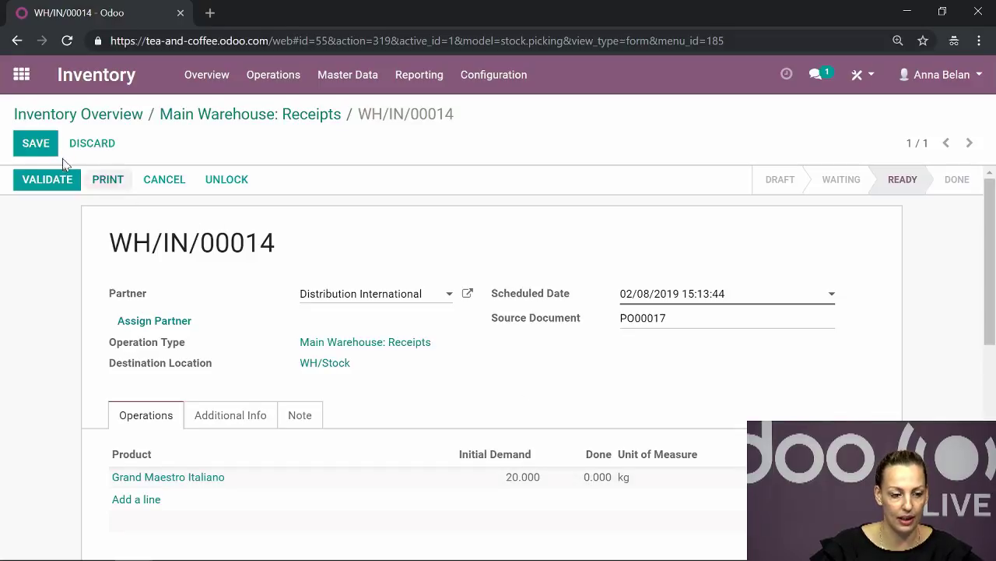
click(35, 148)
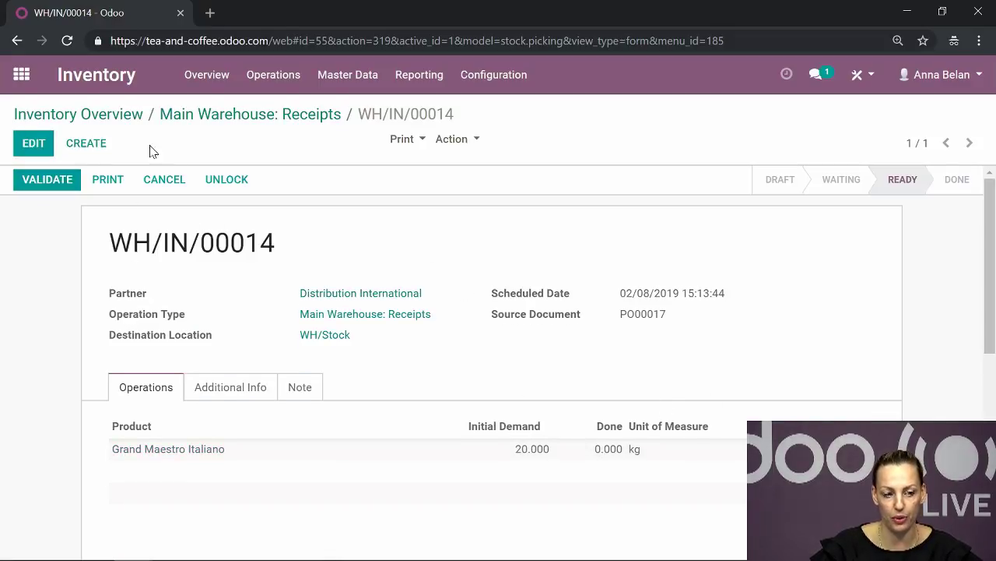
click(34, 186)
click(113, 236)
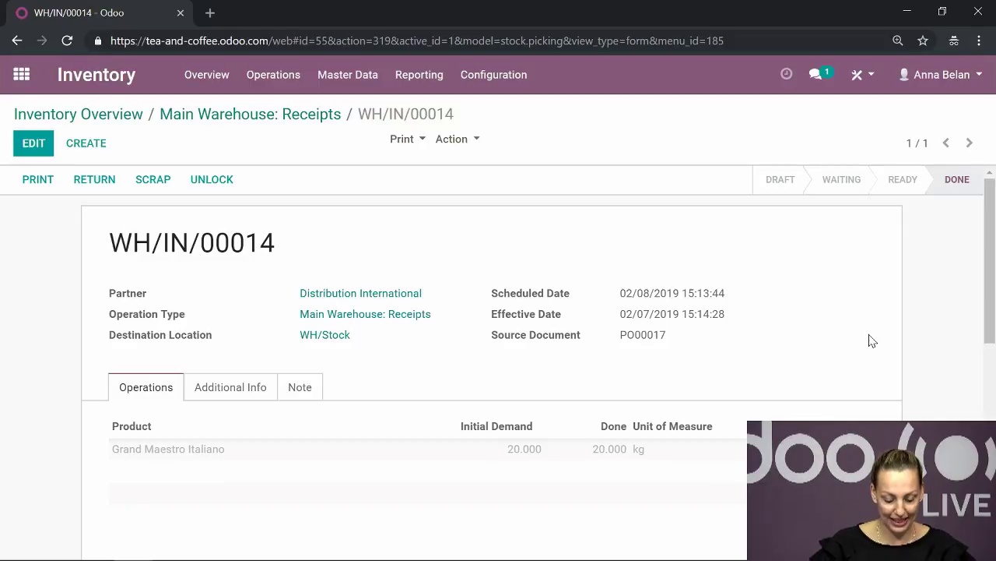
- Open the Inventory settings and review the options down to Storage Locations, Multi-Warehouses and Multi-Step Routes
click(107, 88)
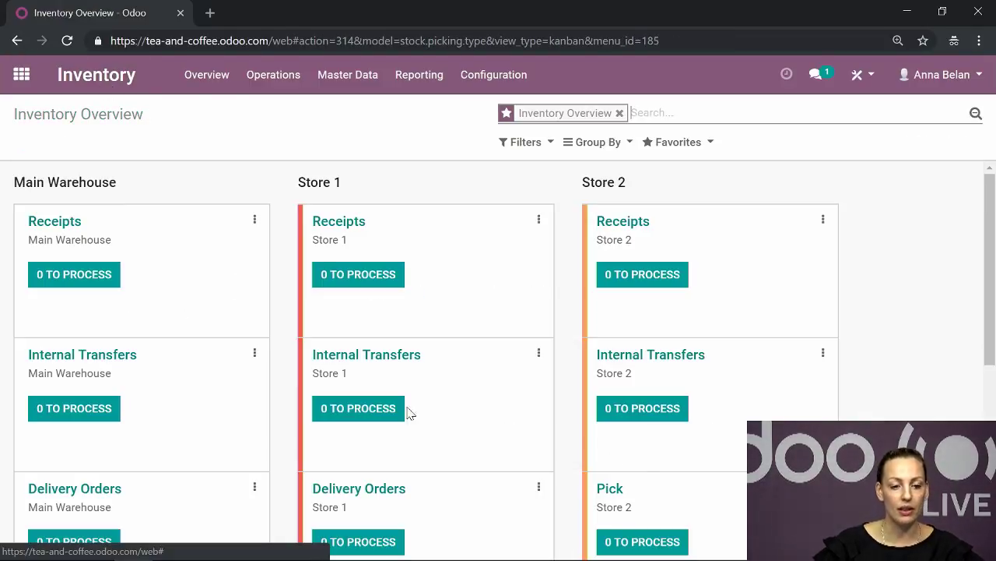
click(488, 75)
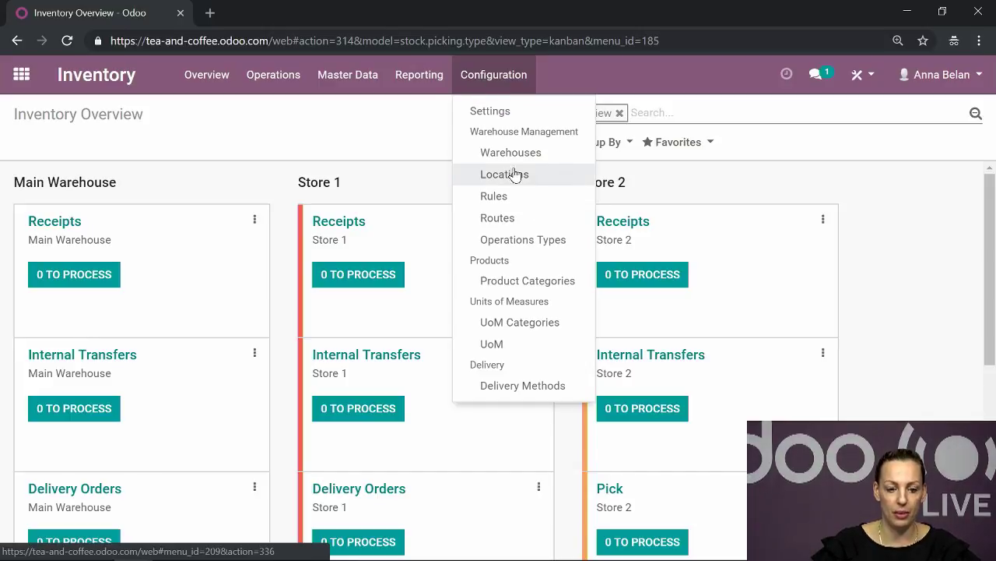
click(514, 122)
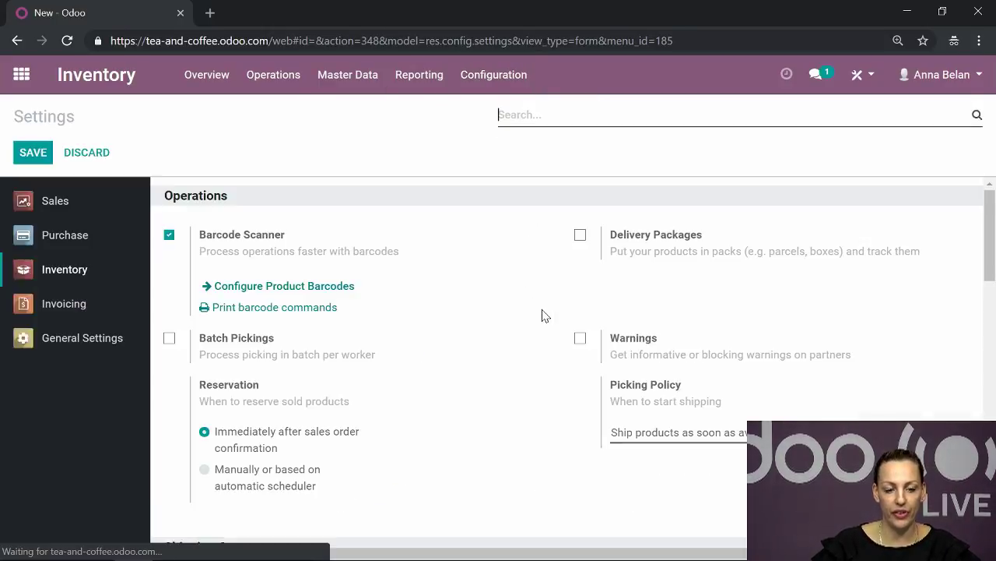
scroll(549, 314, down, 7)
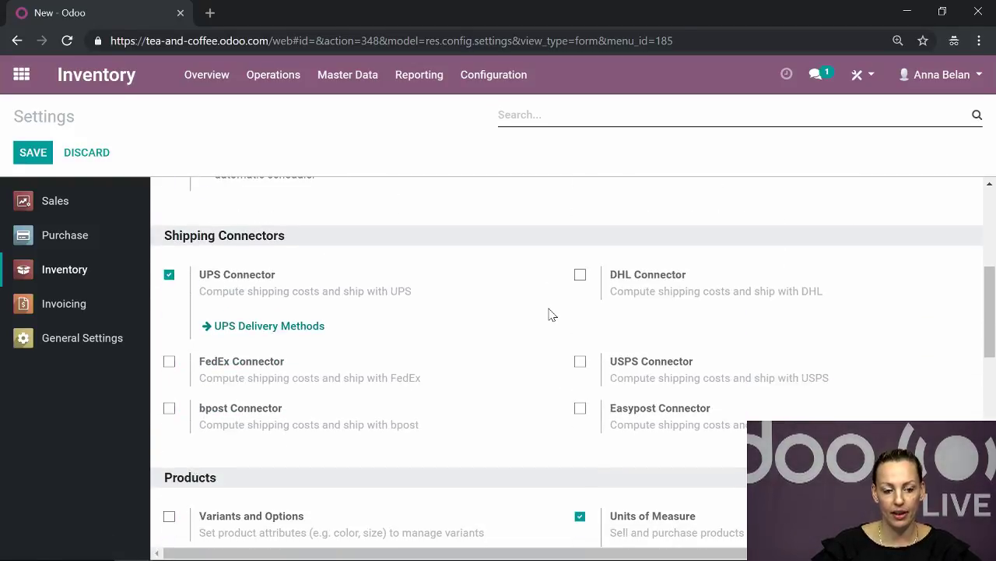
scroll(549, 314, down, 5)
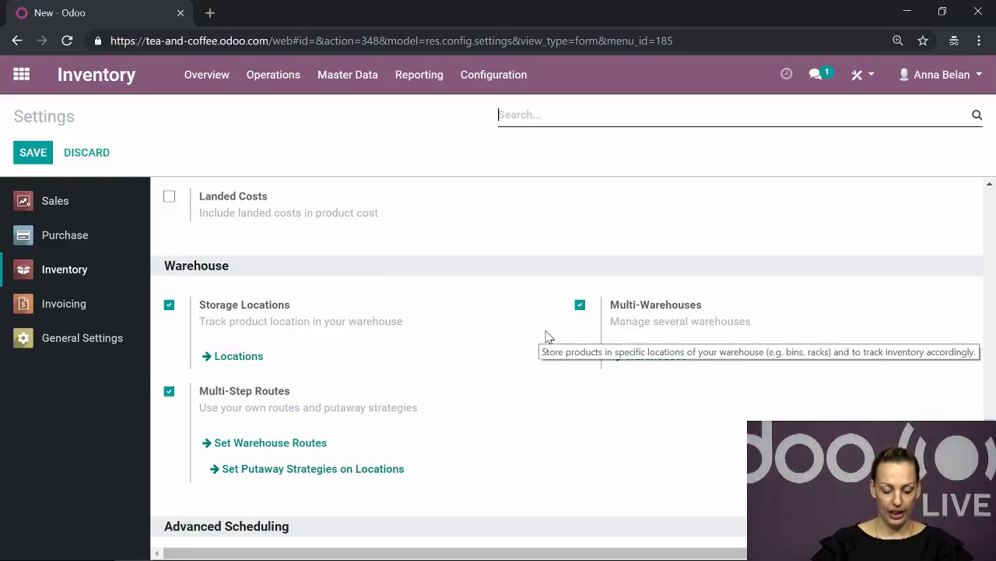
- Review the Main Warehouse record's shipment and resupply configuration, and return to the list of warehouses
click(459, 78)
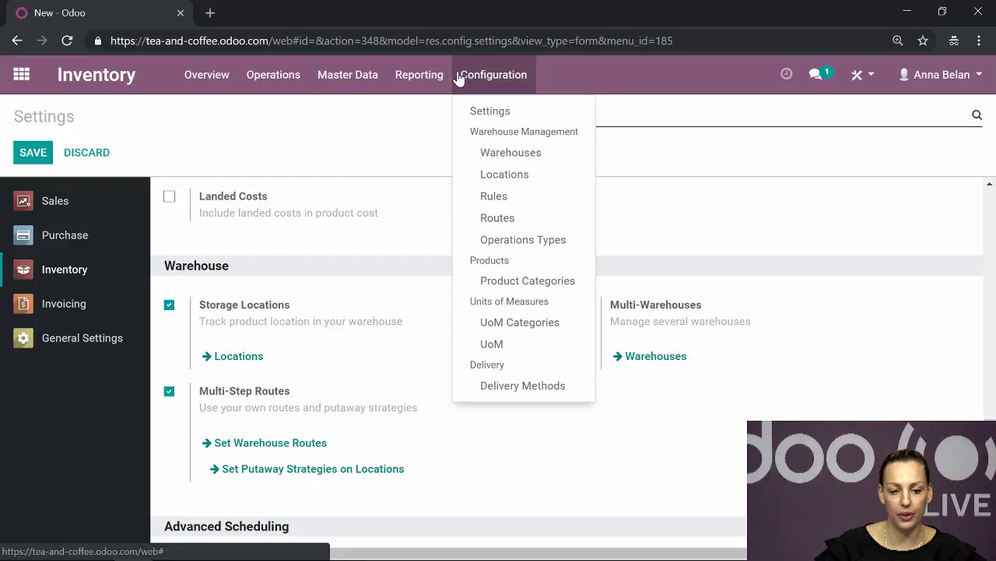
click(498, 152)
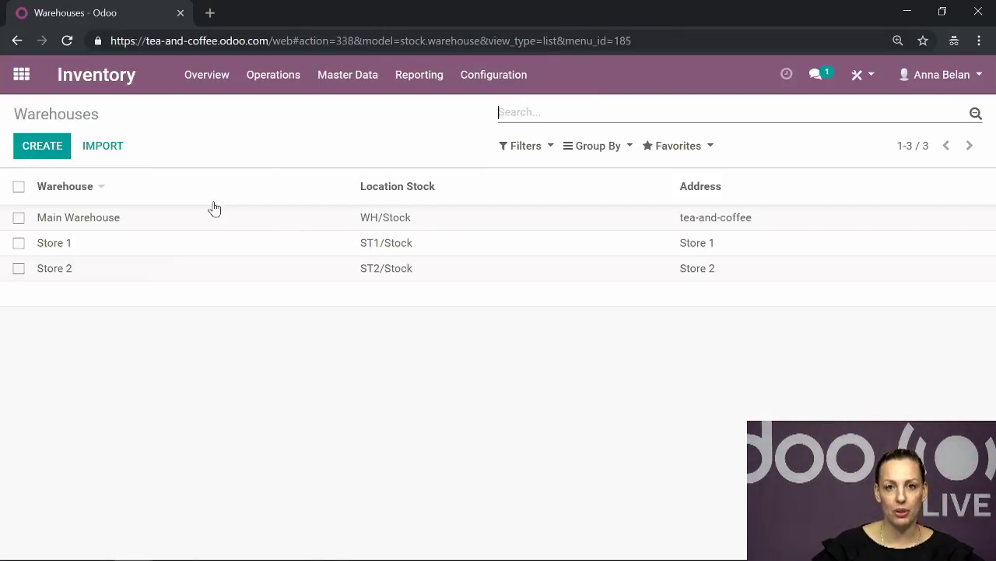
click(258, 222)
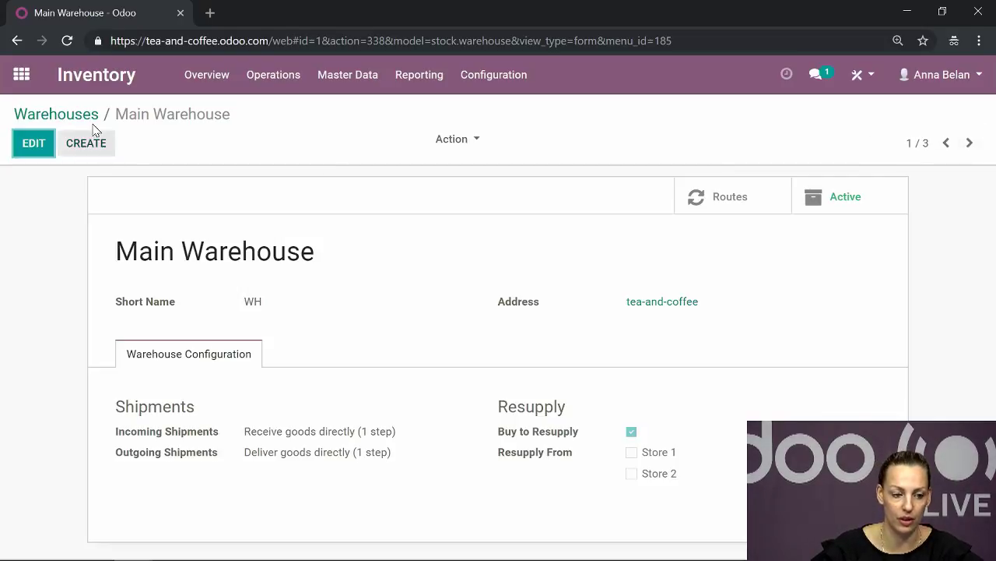
click(75, 109)
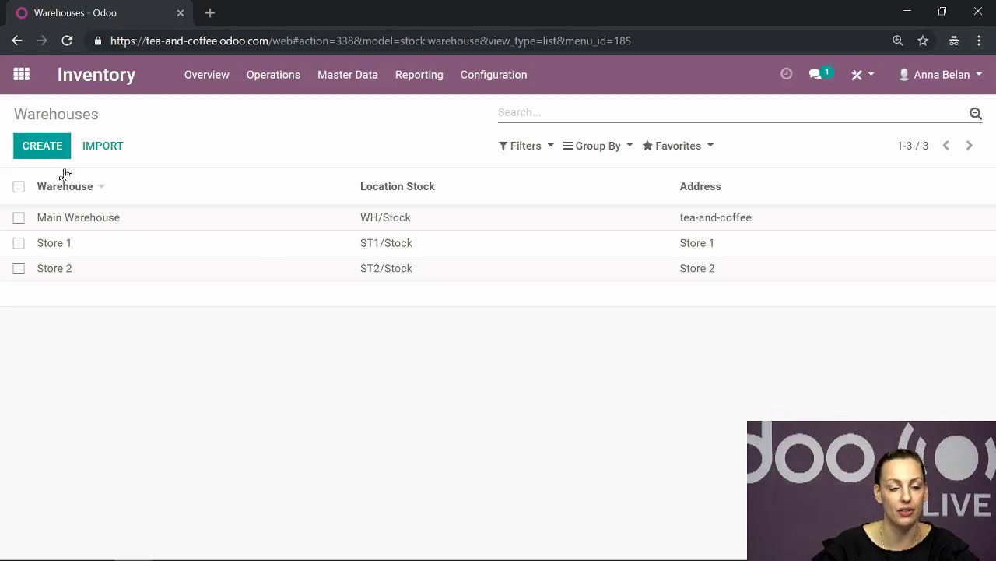
- Create a new internal transfer for the Main Warehouse and set its destination location to ST1/Stock
click(79, 81)
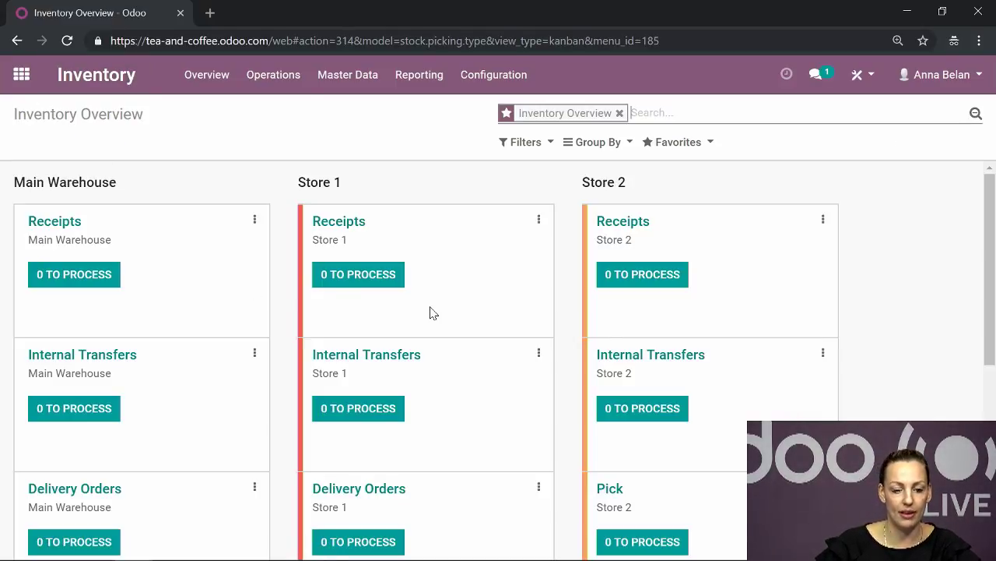
click(63, 419)
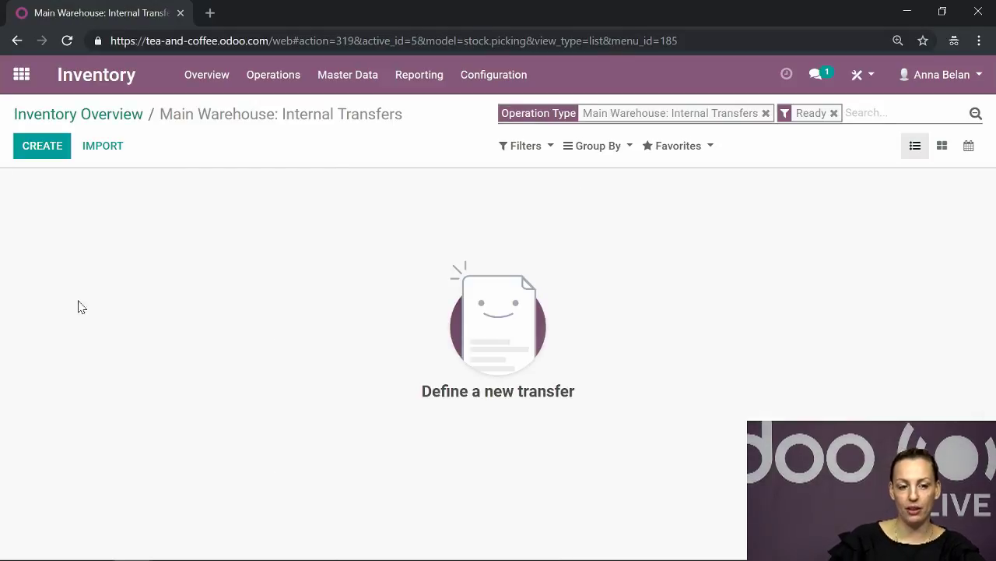
click(35, 152)
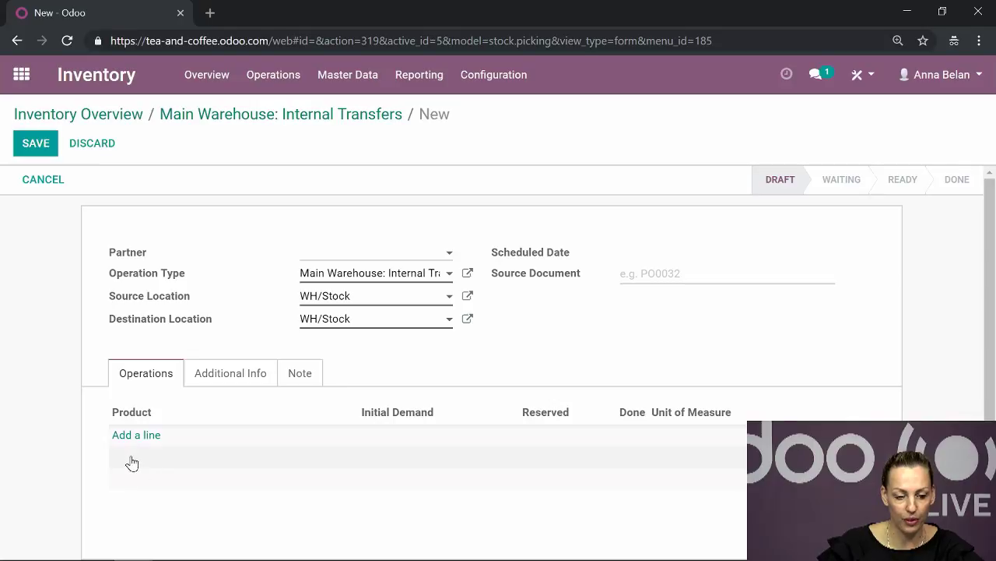
click(345, 325)
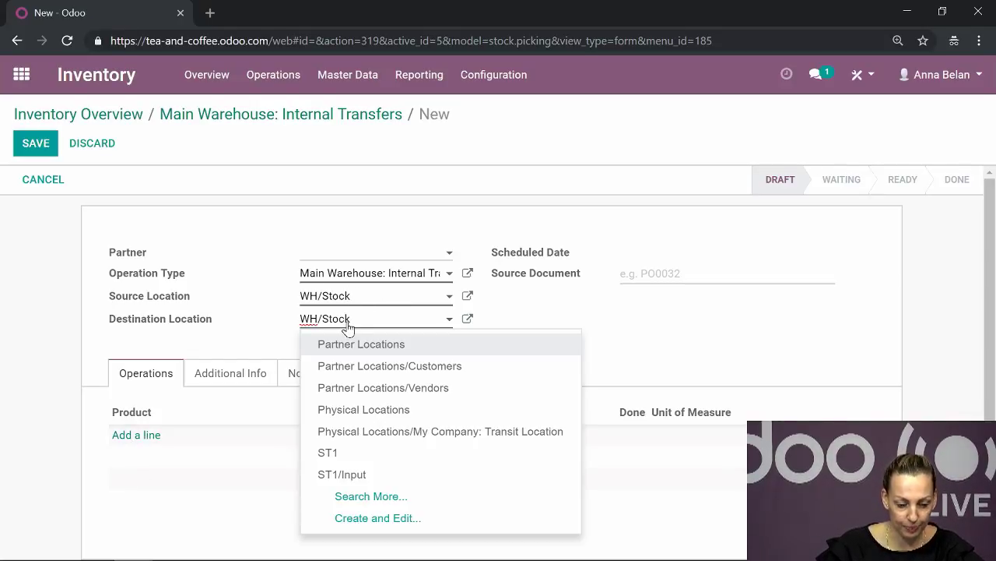
click(378, 497)
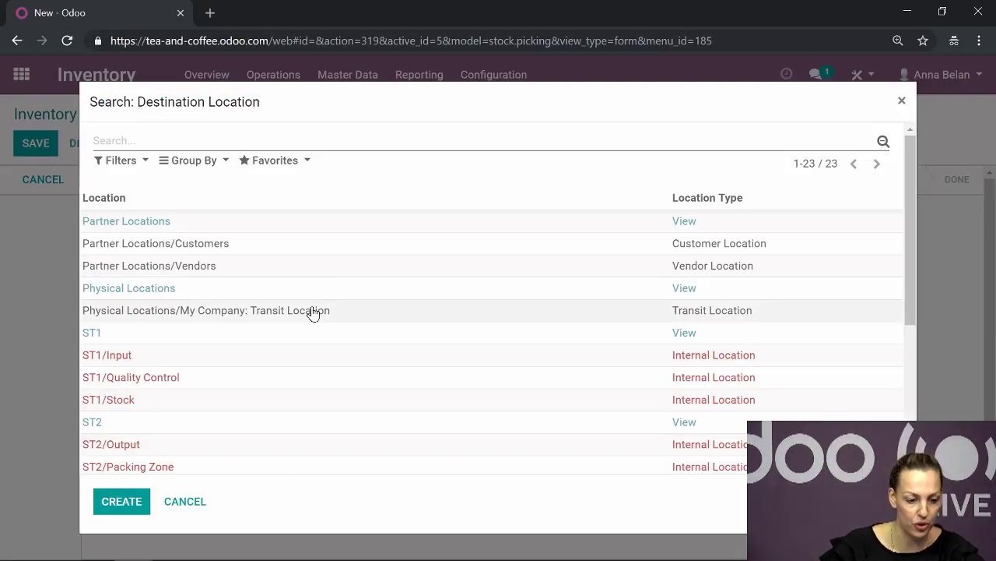
scroll(297, 293, down, 1)
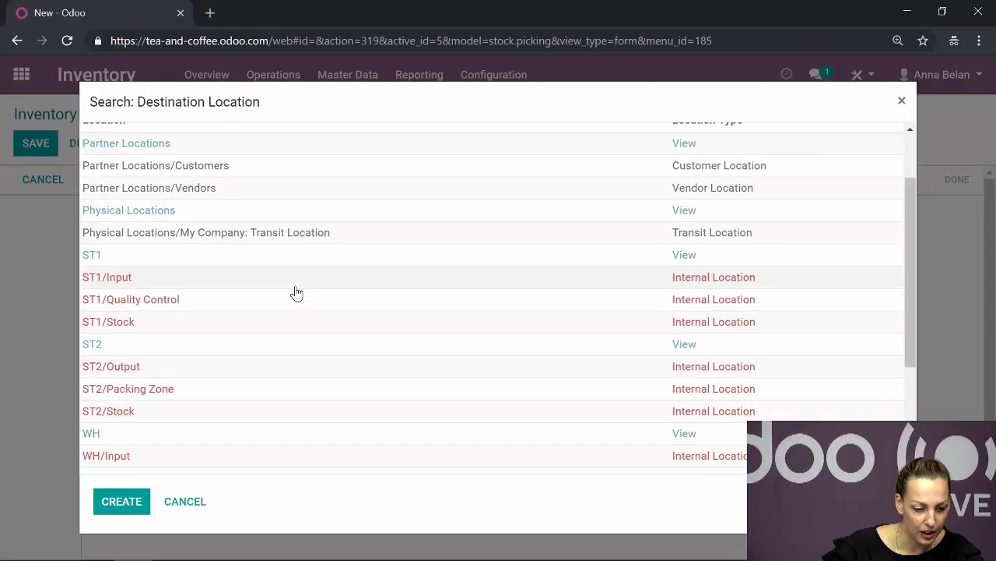
scroll(297, 293, down, 1)
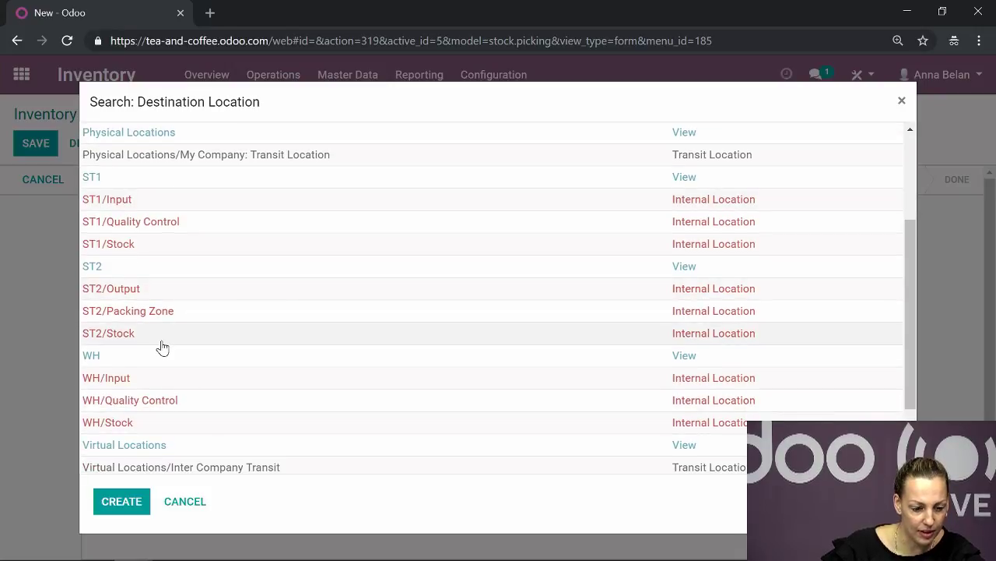
scroll(161, 347, down, 1)
scroll(140, 286, up, 1)
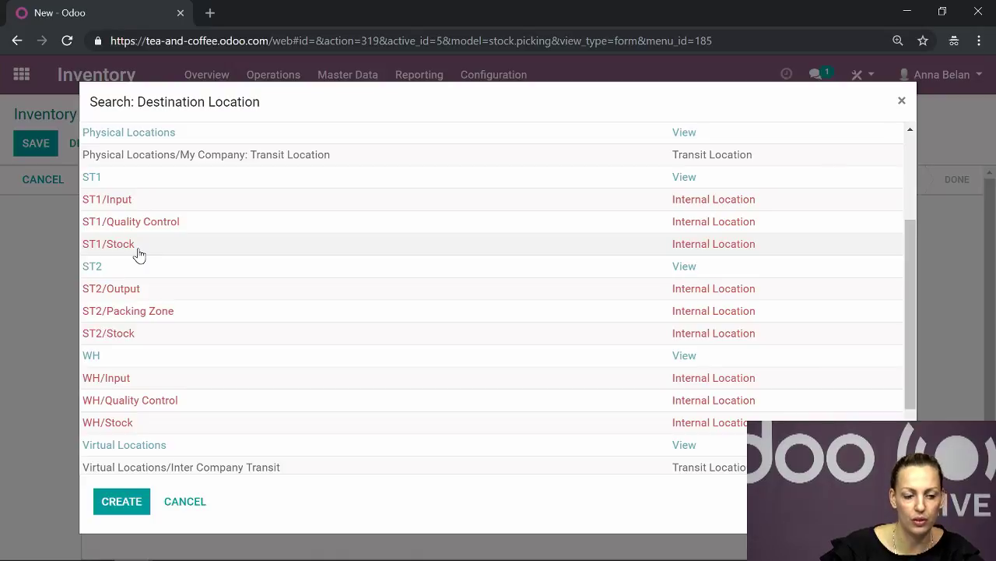
click(108, 244)
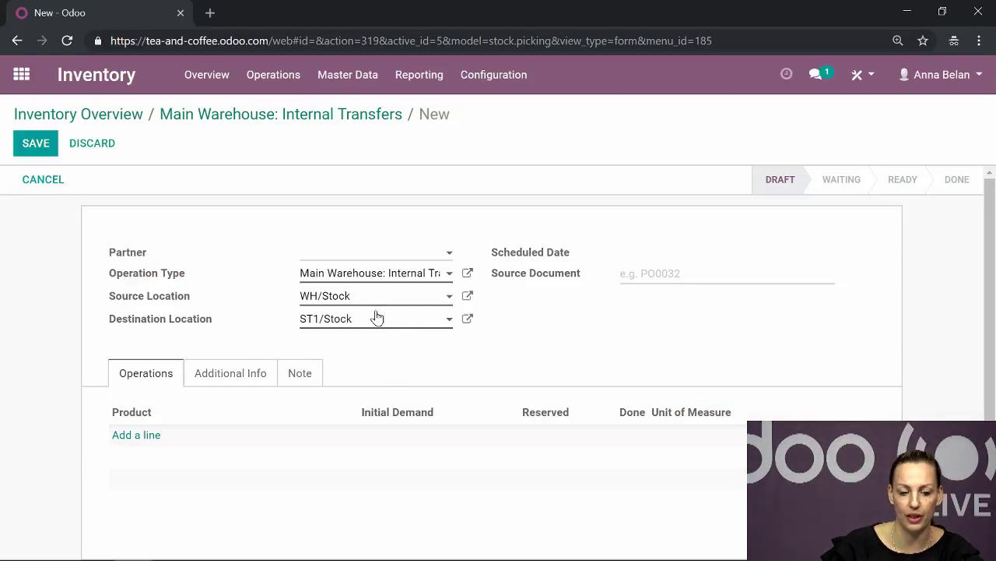
- Add a Lavazza - caffè crema line with an initial demand of 10 kg and save the transfer
click(145, 436)
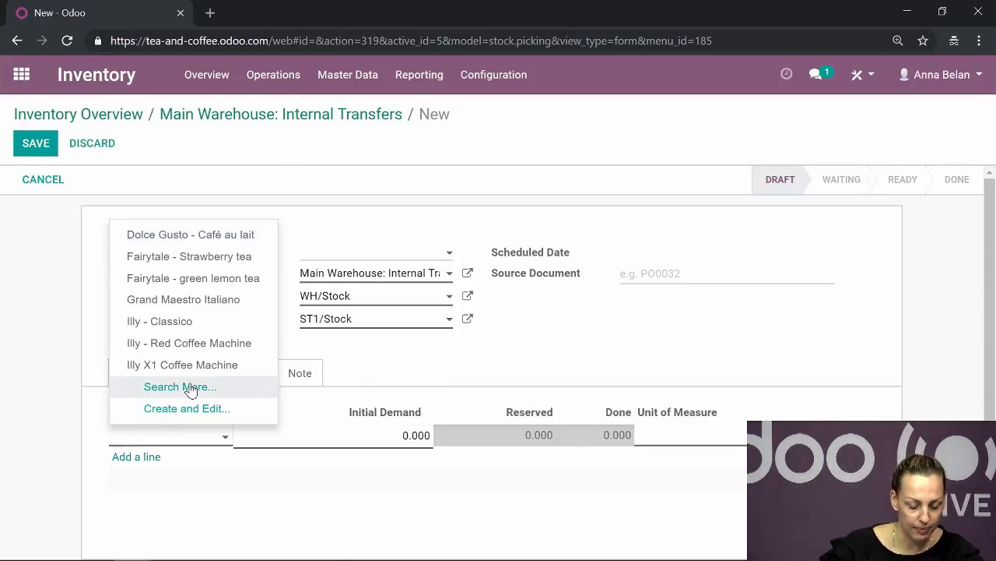
text(lav)
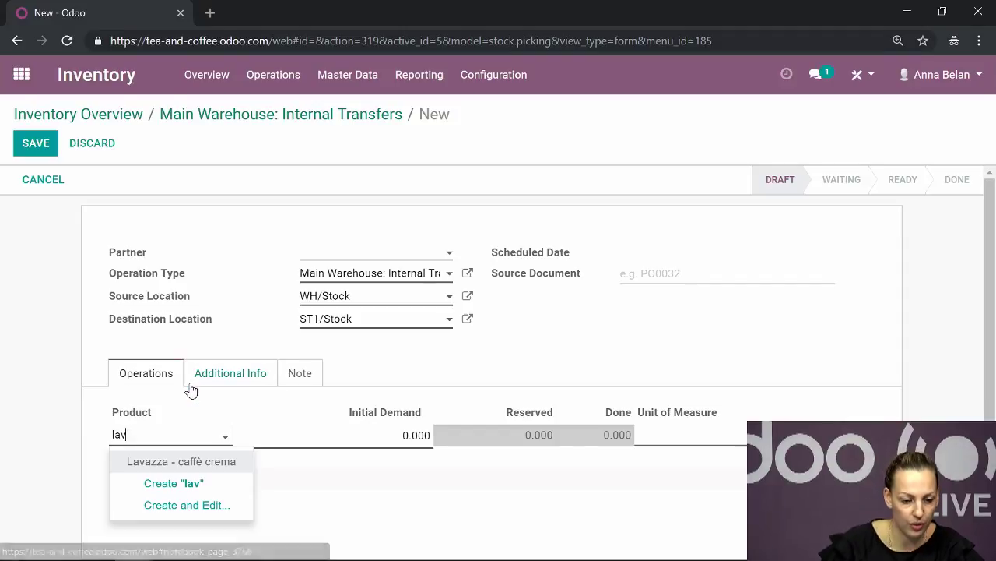
click(213, 463)
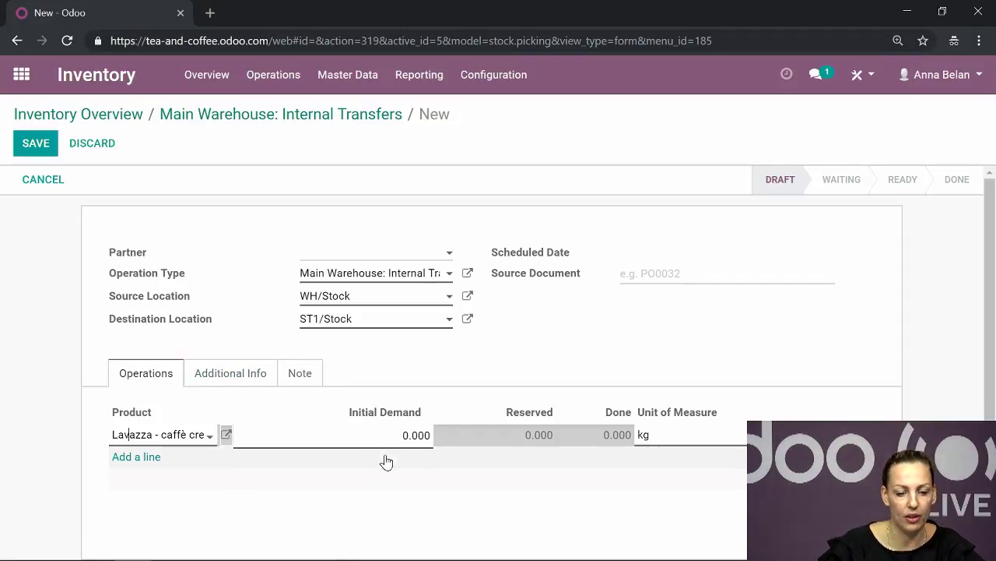
click(410, 436)
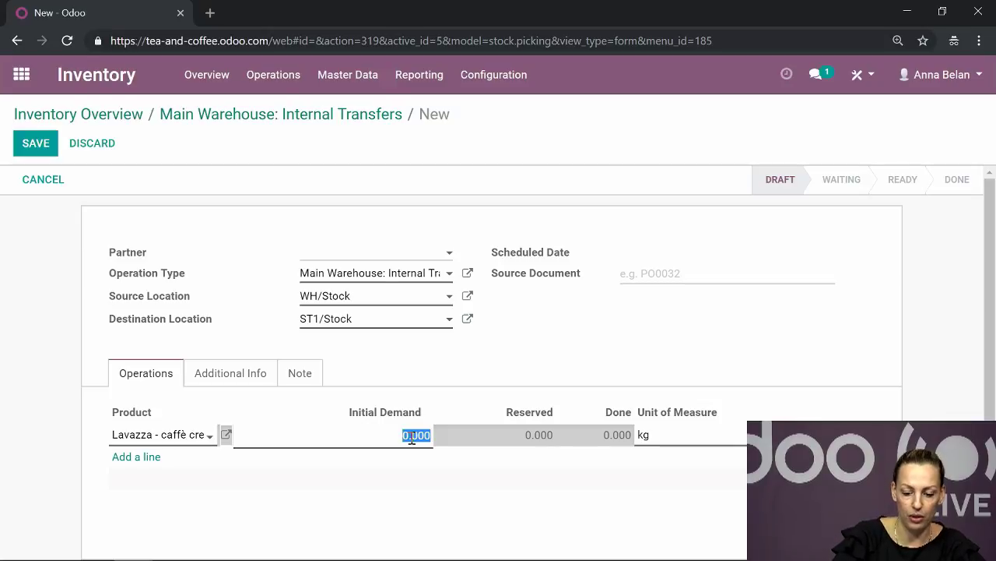
text(10)
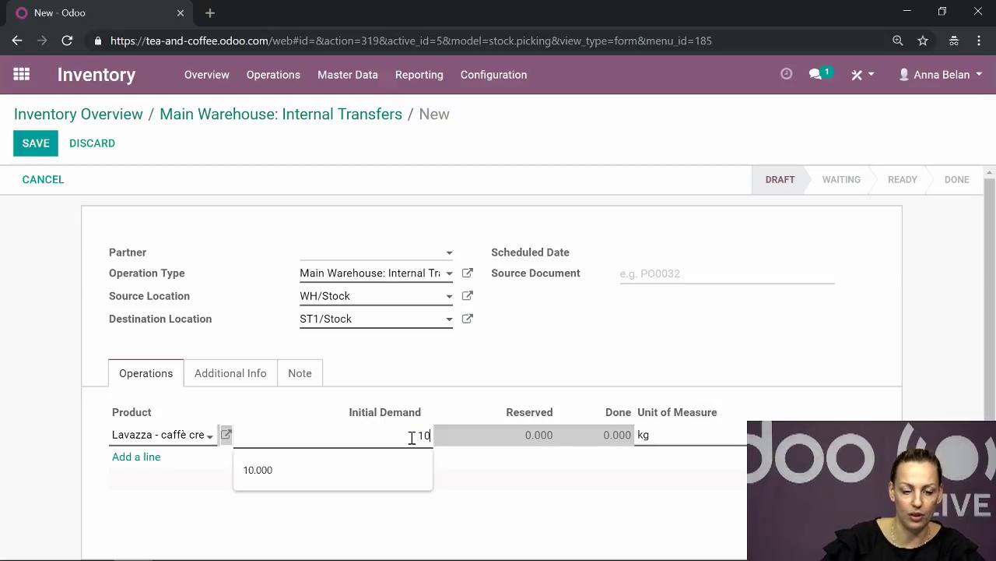
click(402, 471)
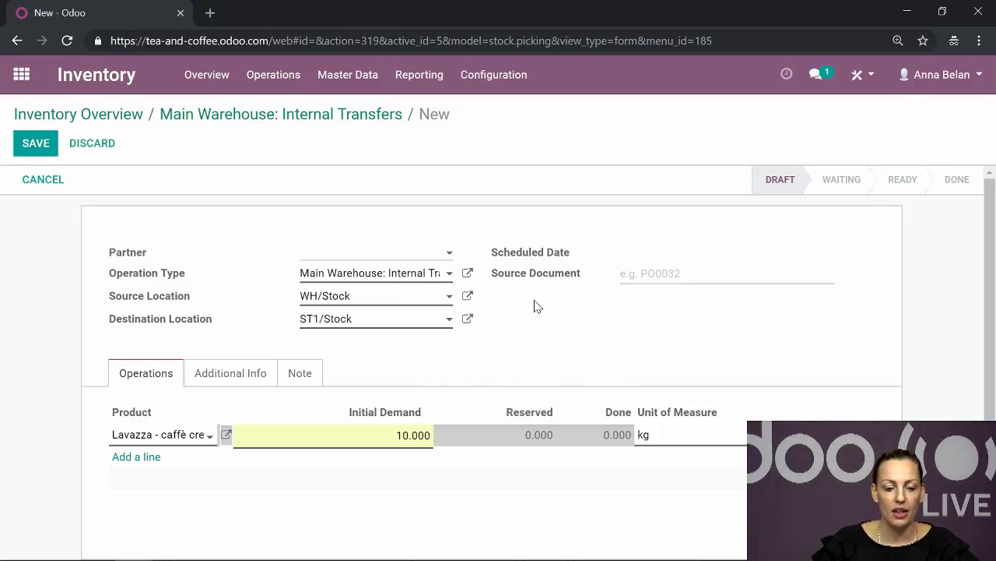
click(29, 148)
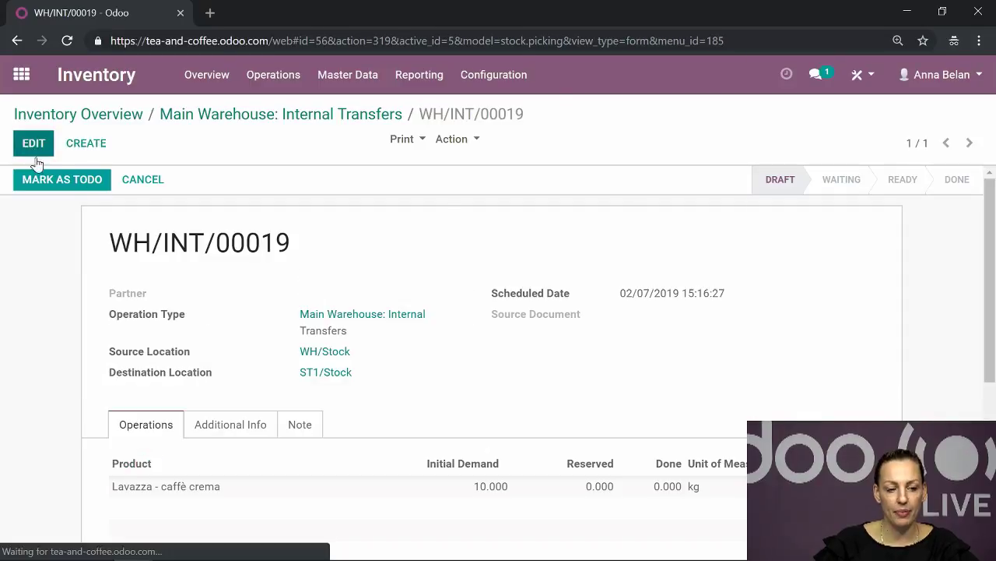
- Mark the transfer as to do, check its availability and validate it for the full reserved quantity
click(55, 181)
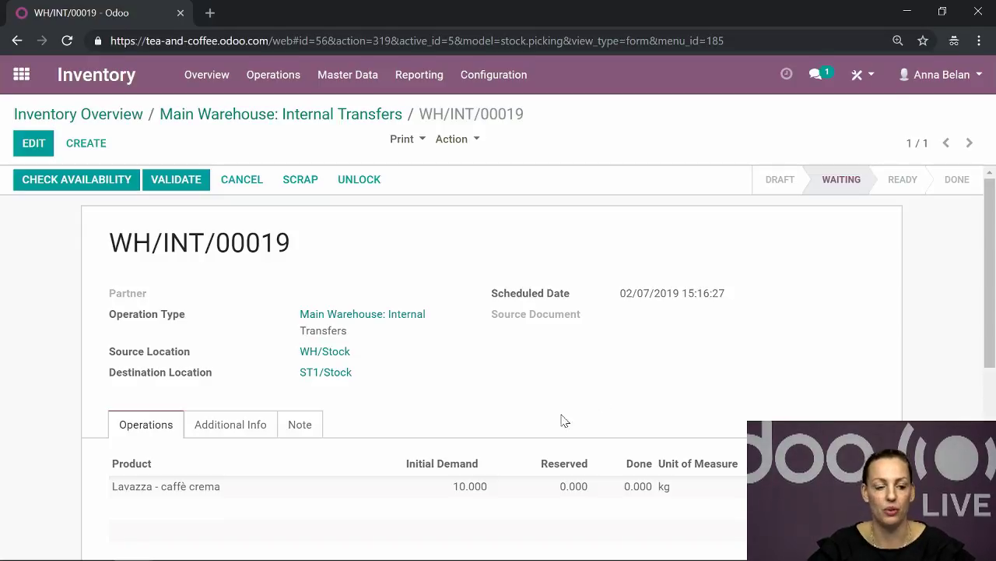
click(62, 180)
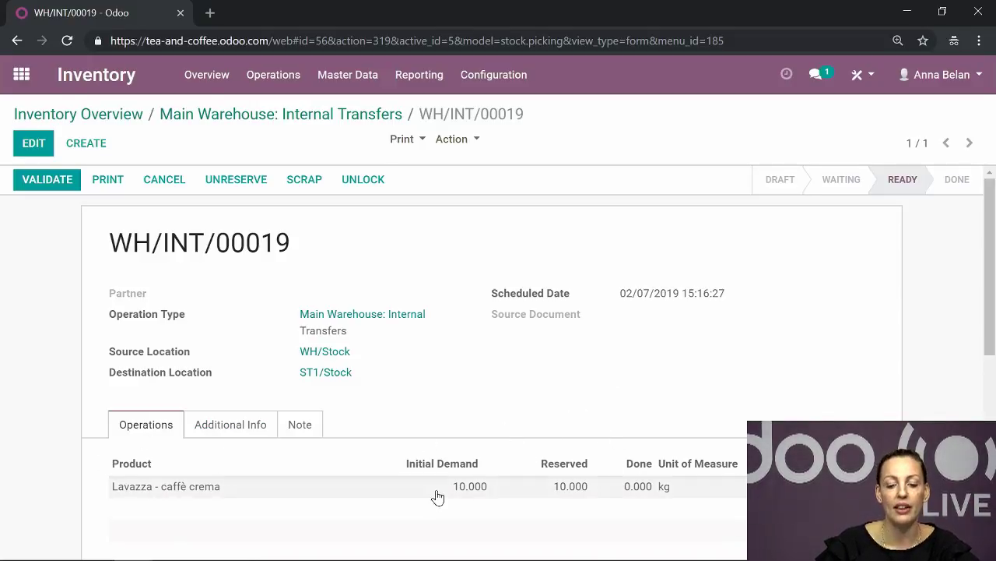
click(45, 188)
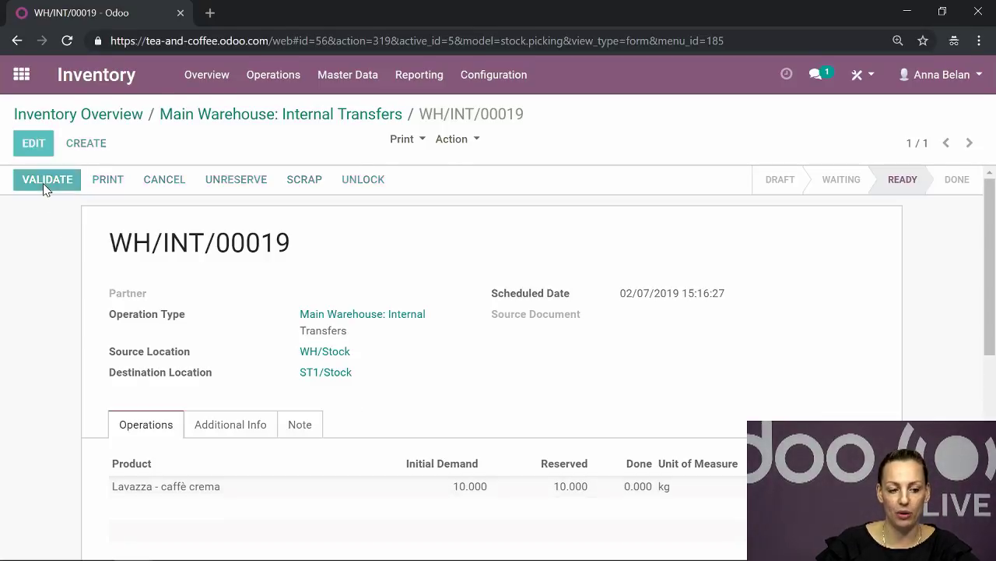
click(118, 237)
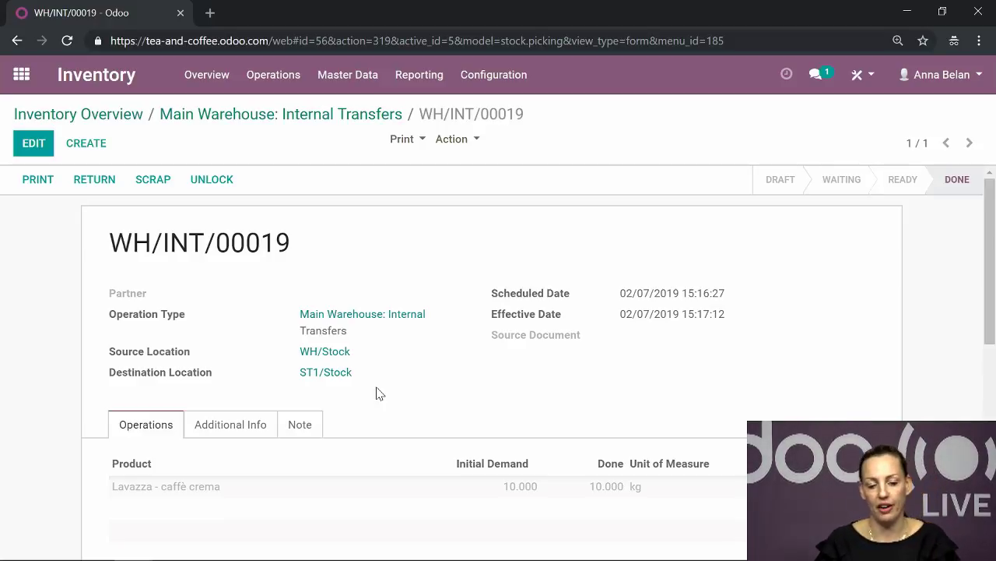
- Retrieve the Inventory Report for the current inventory and group it by Location
click(94, 87)
click(350, 92)
mouse_move(422, 84)
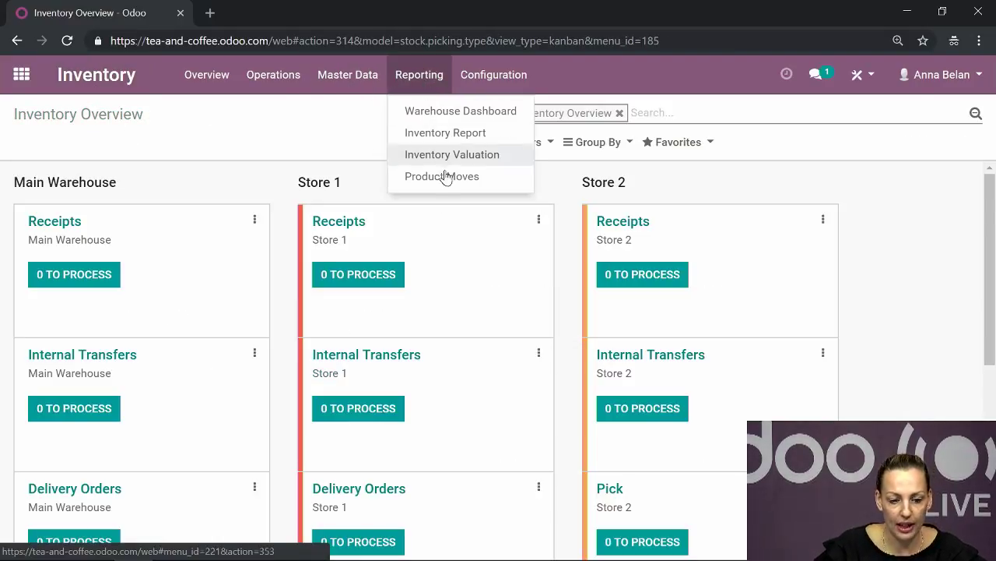
click(446, 133)
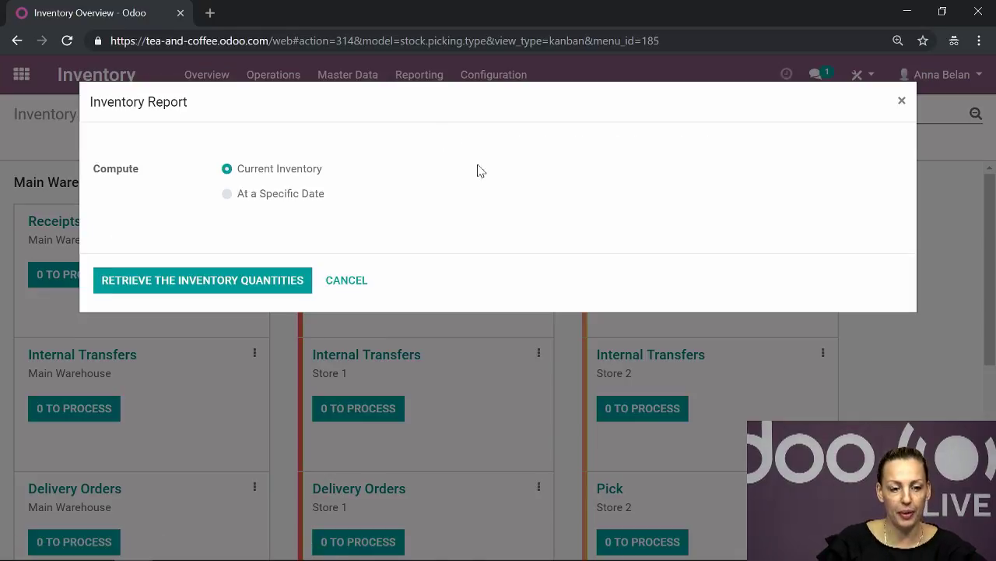
click(200, 284)
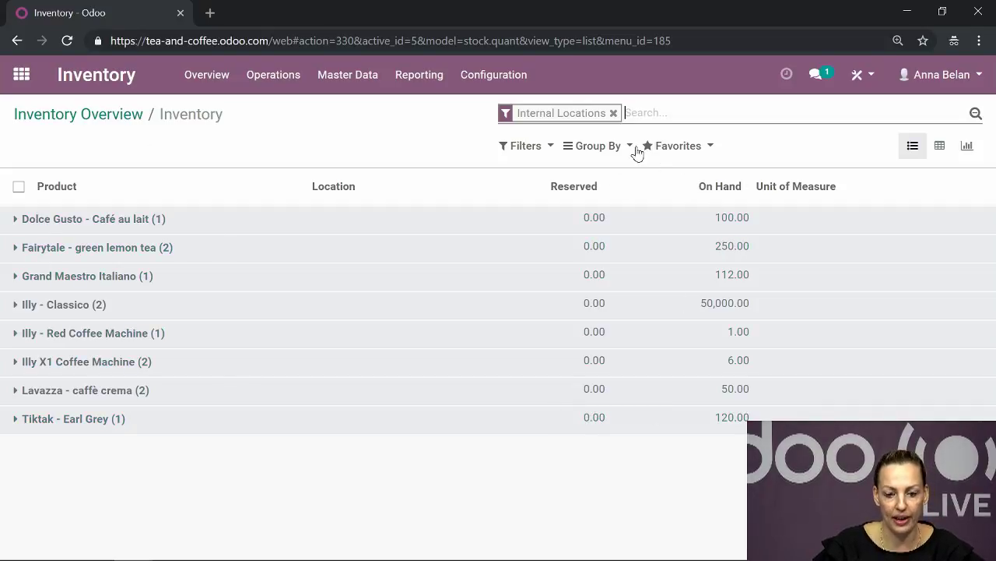
click(605, 147)
click(612, 173)
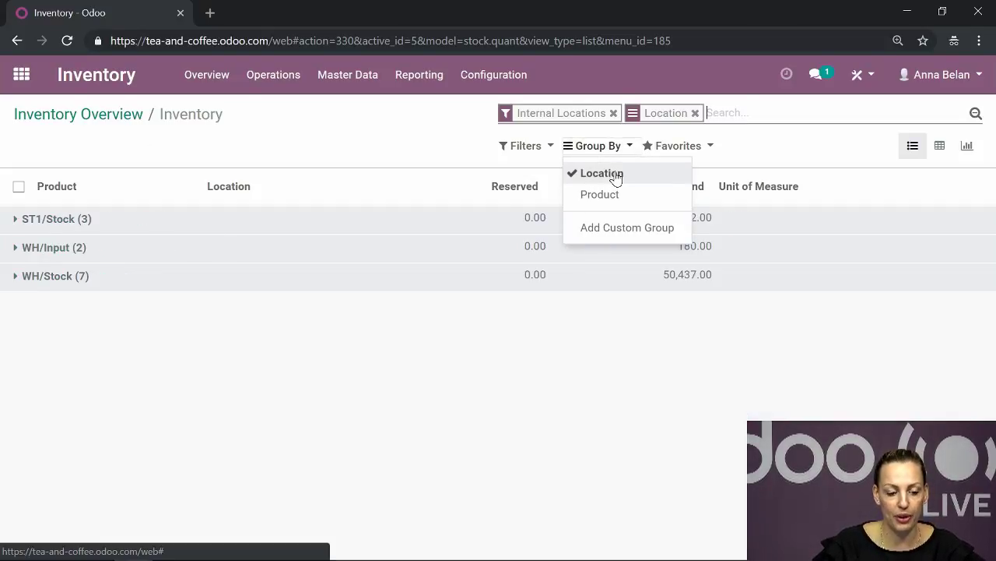
- Expand the ST1/Stock, WH/Input and WH/Stock groups and review the on-hand quantities of their products
click(18, 221)
click(16, 327)
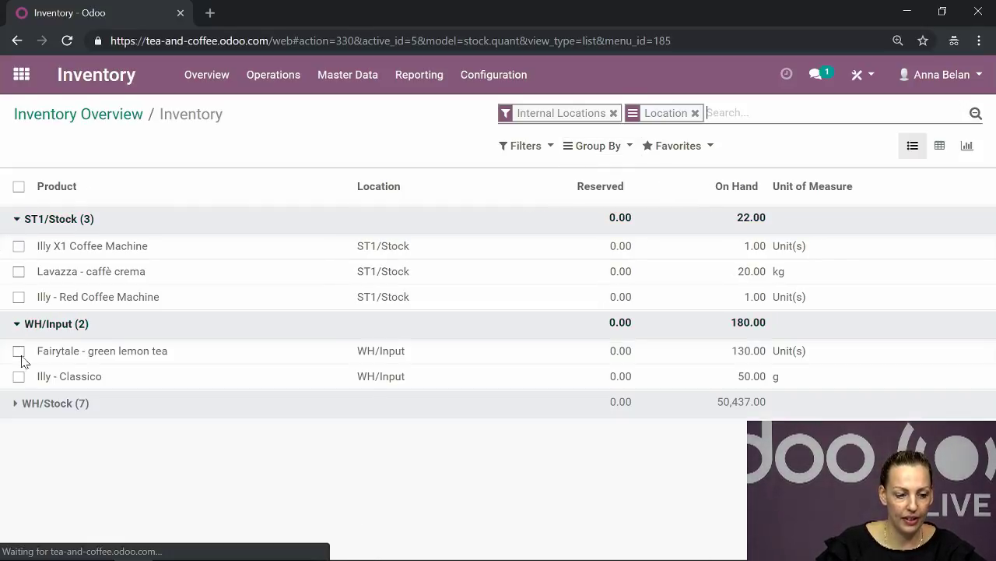
click(15, 408)
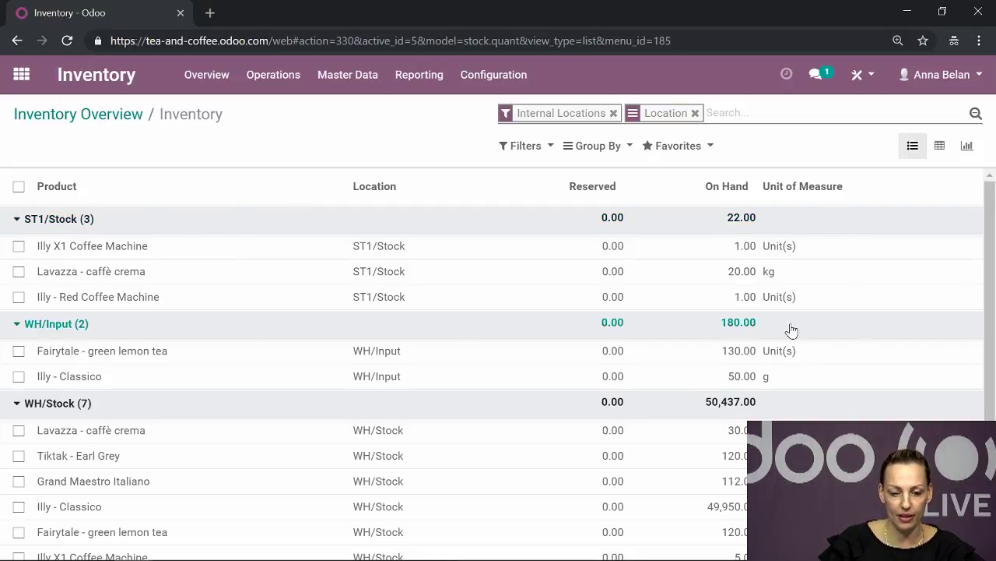
scroll(807, 313, down, 1)
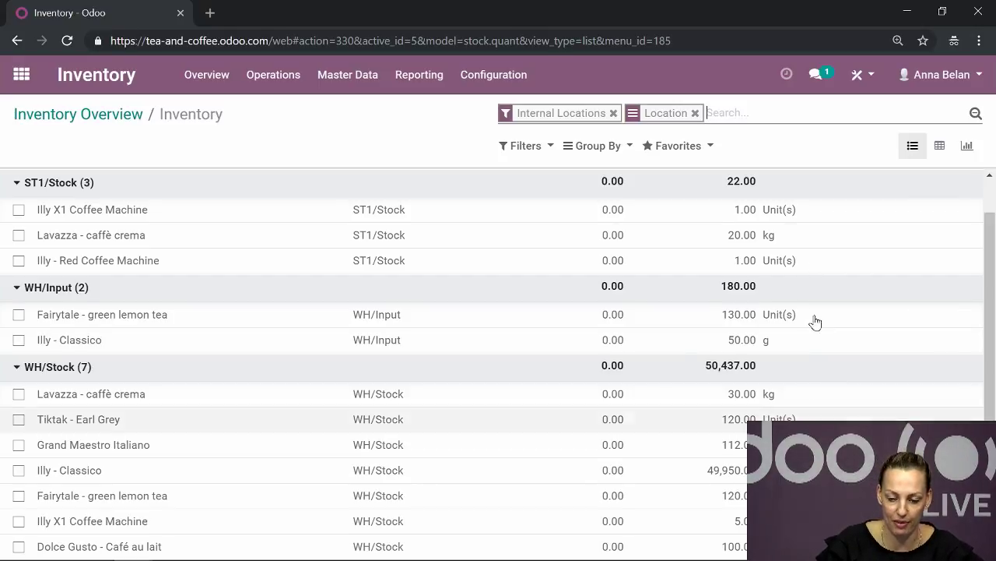
scroll(693, 391, up, 2)
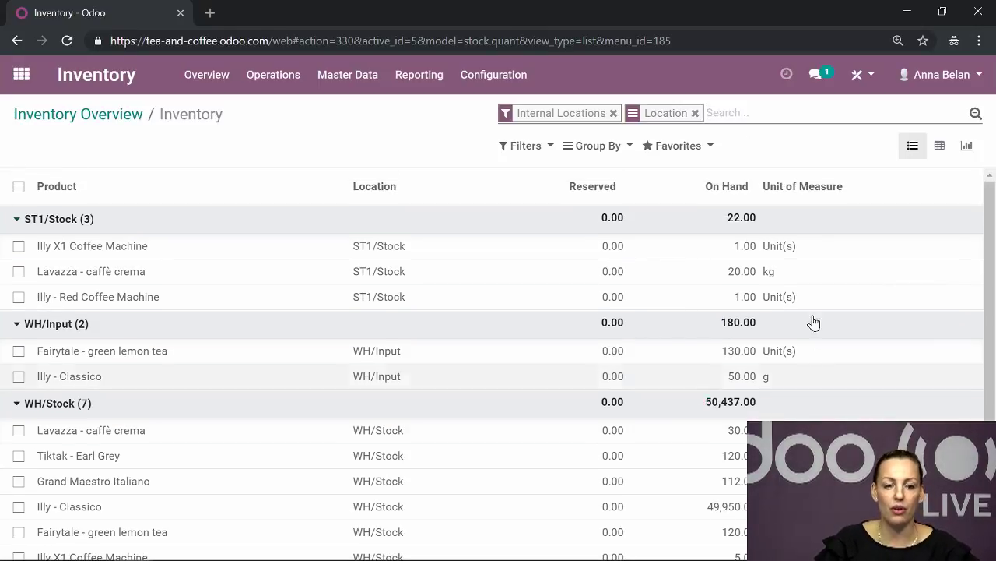
- Retrieve the Inventory Valuation report to review the quantity and value of each product
click(91, 77)
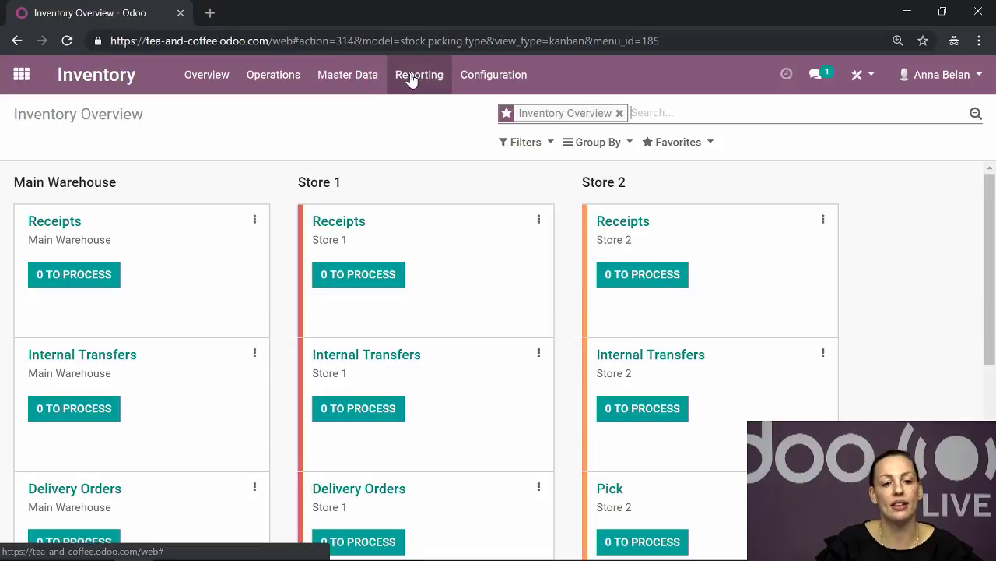
click(412, 78)
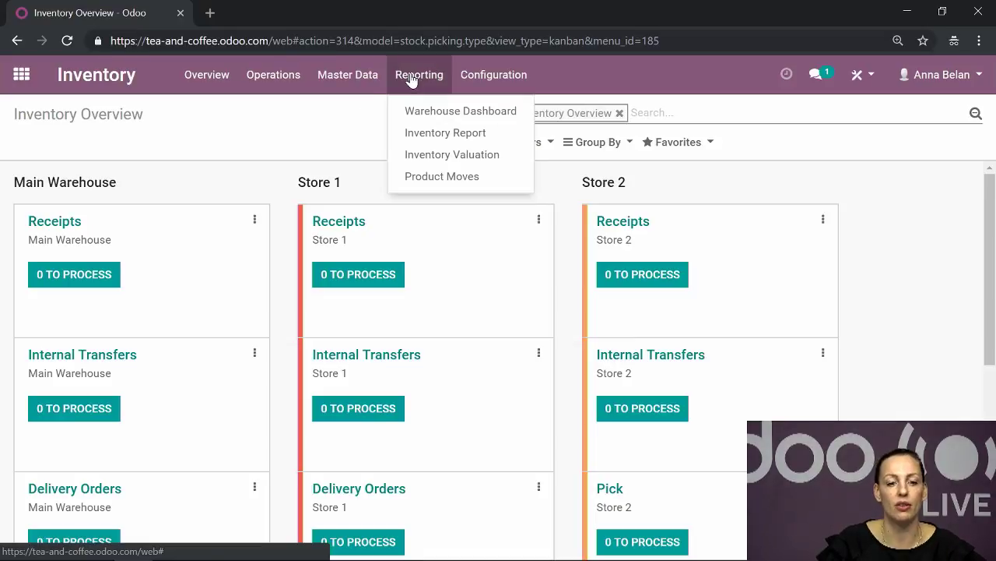
click(421, 159)
click(210, 287)
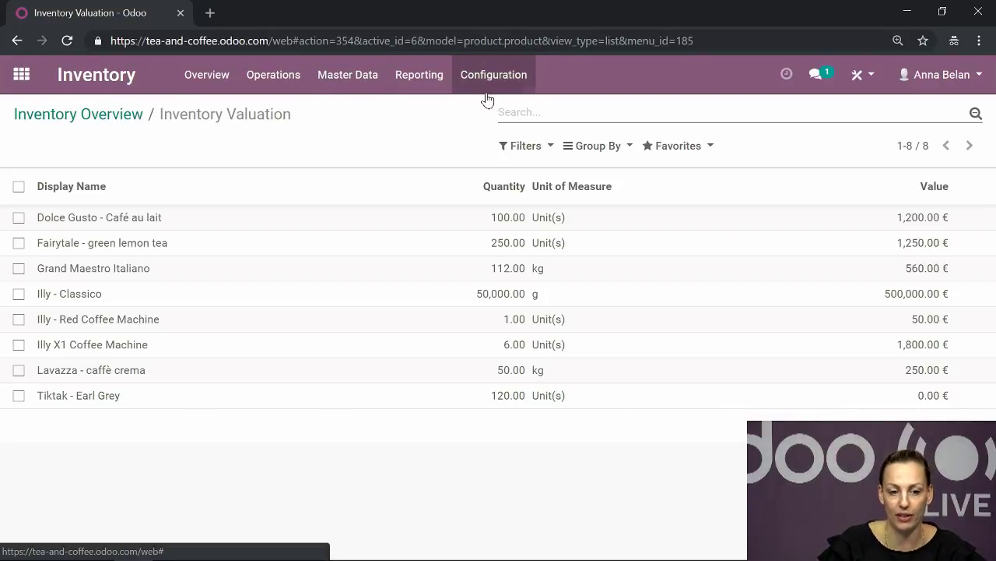
- Go to the inventory adjustments and open the Green Lemon Tea Annual Adjustment record
click(90, 86)
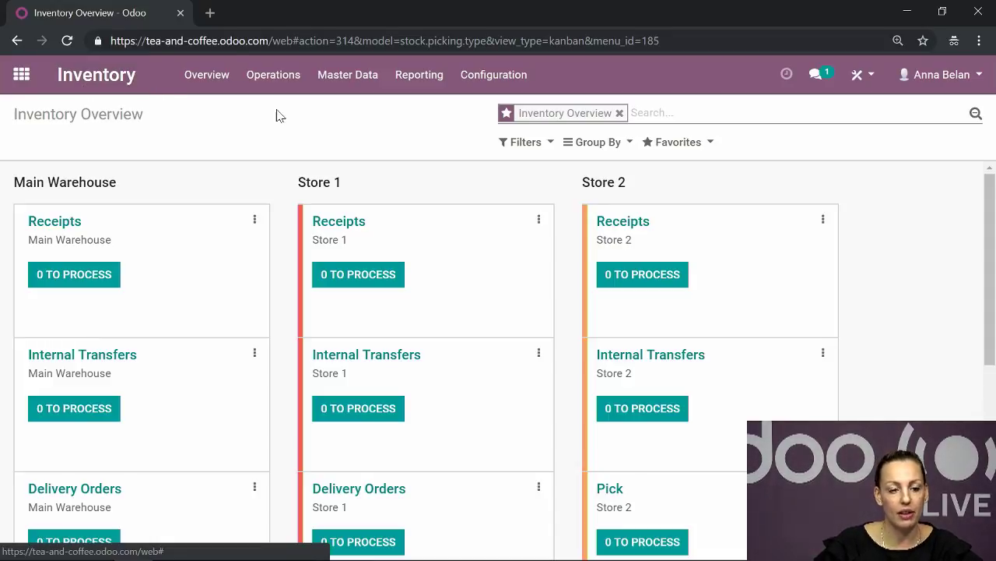
click(285, 85)
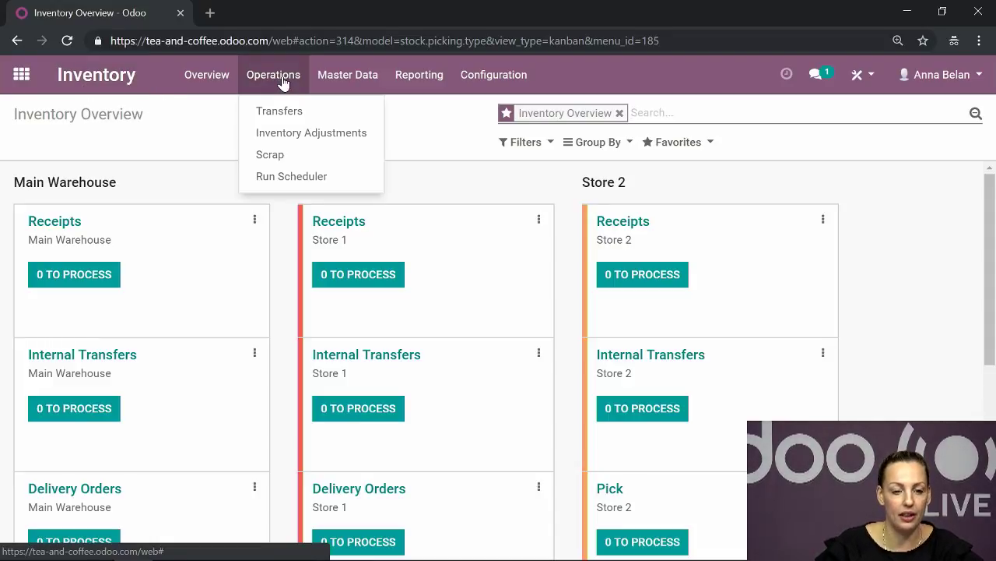
click(312, 139)
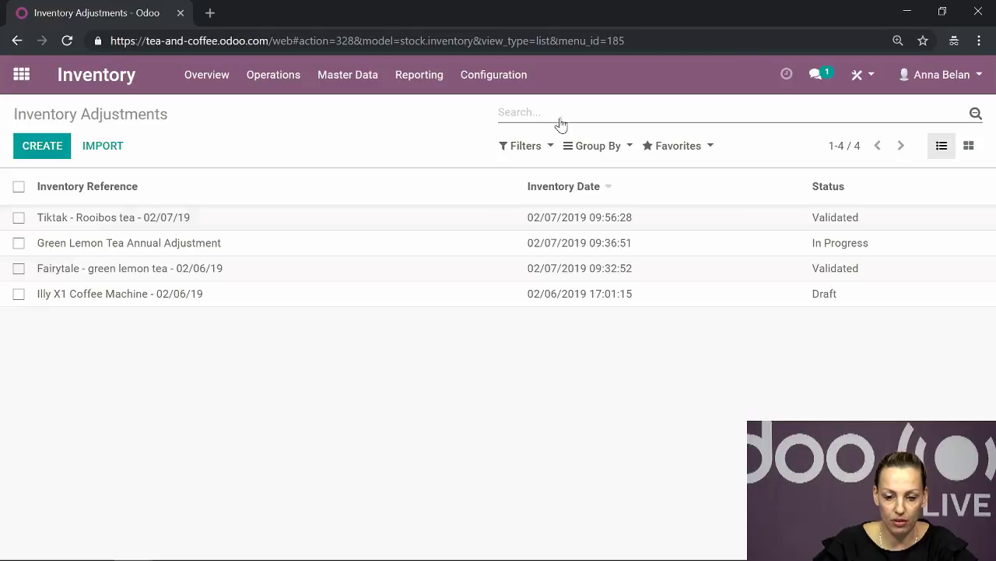
click(341, 245)
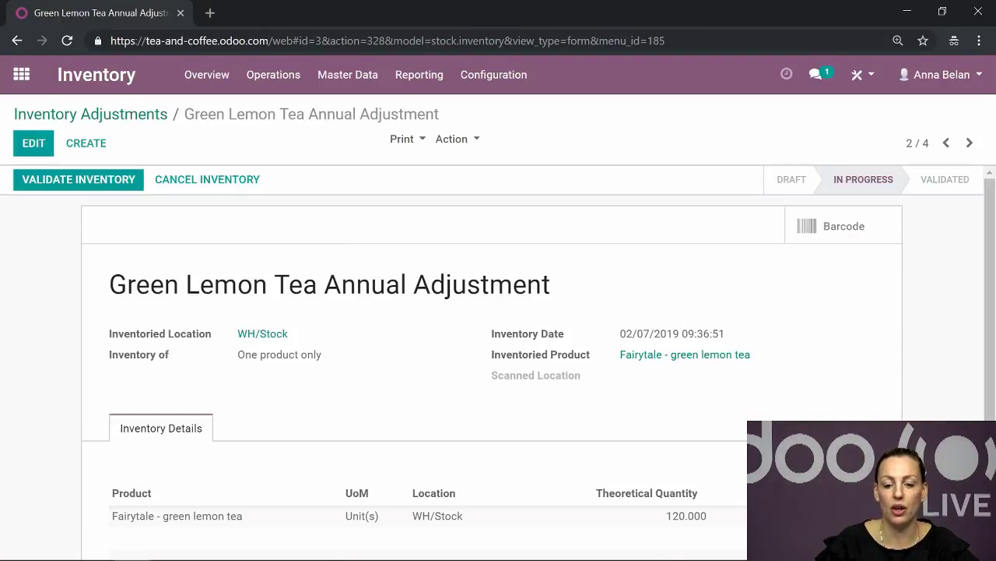
- Review the Fairytale - green lemon tea line in edit mode, save the adjustment, and validate the inventory
scroll(769, 398, down, 1)
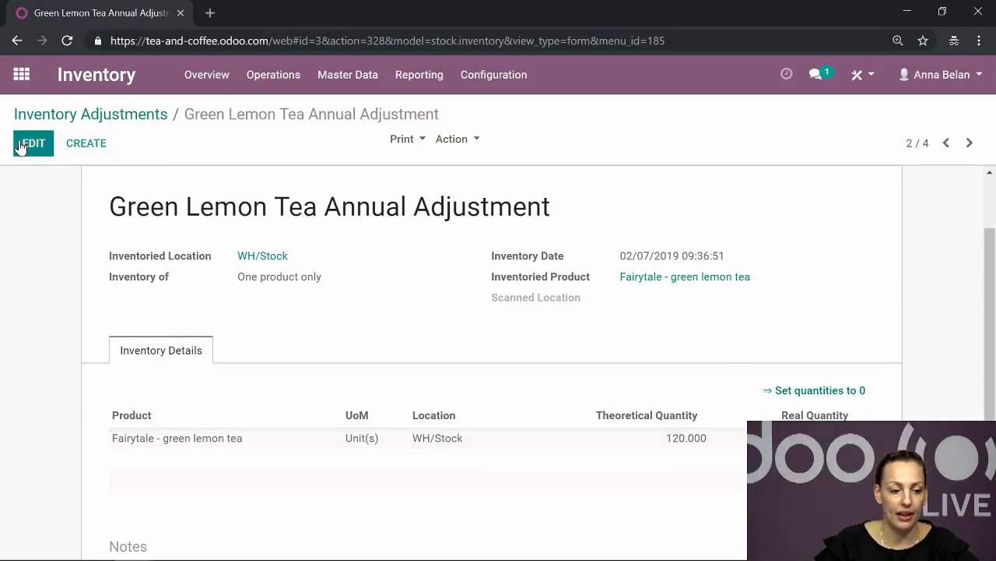
scroll(545, 420, up, 1)
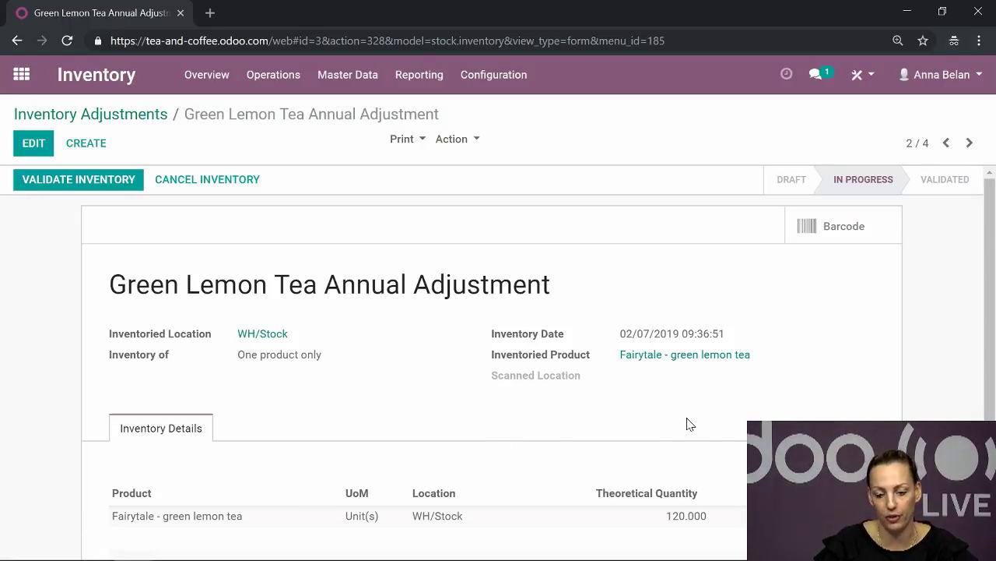
scroll(720, 414, down, 2)
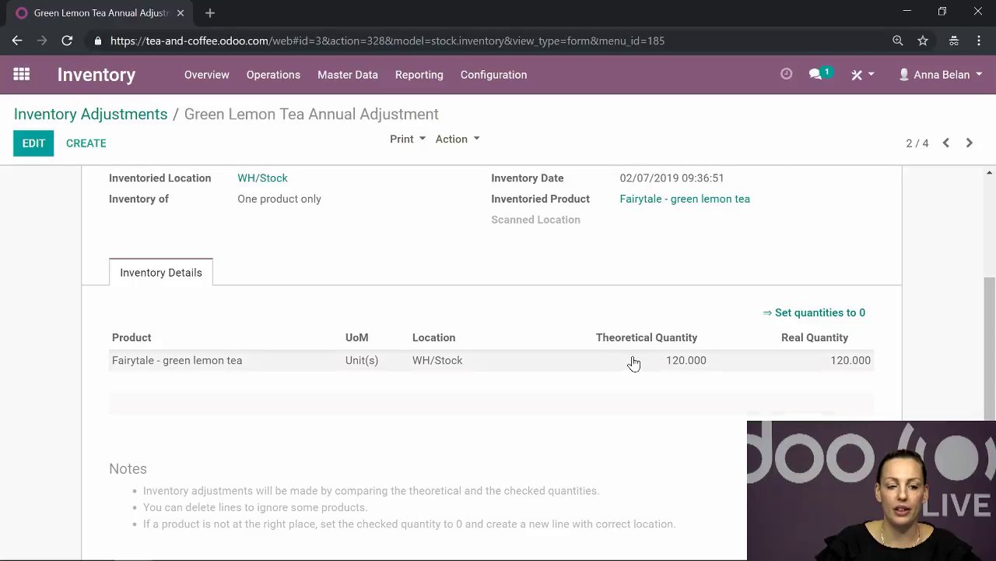
scroll(350, 315, up, 2)
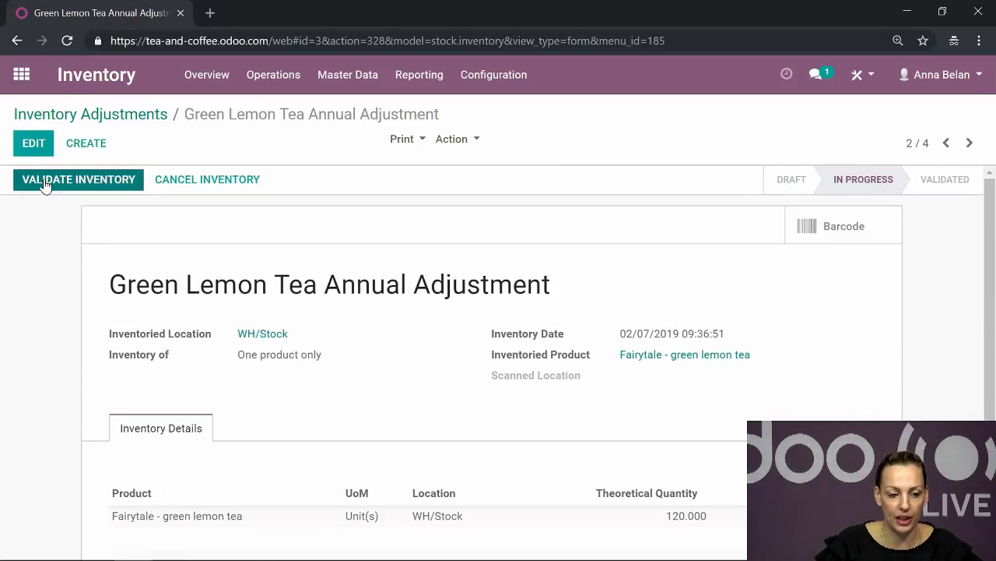
click(33, 145)
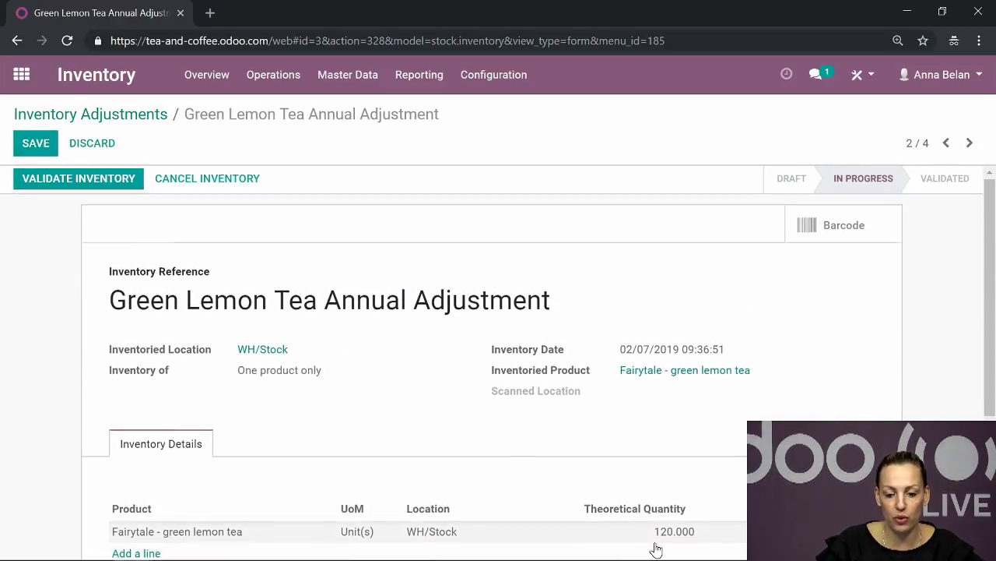
scroll(685, 483, down, 1)
click(234, 455)
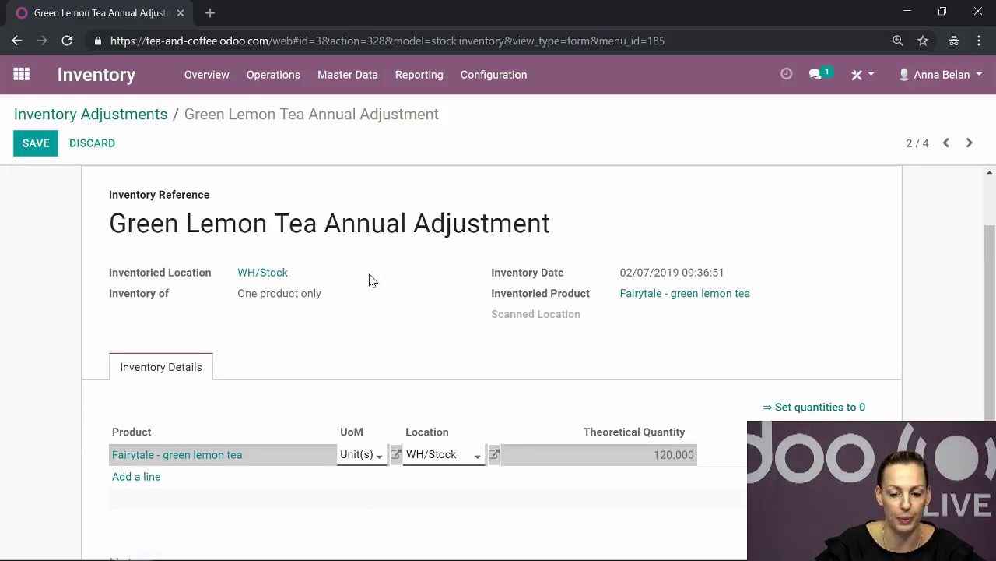
click(32, 145)
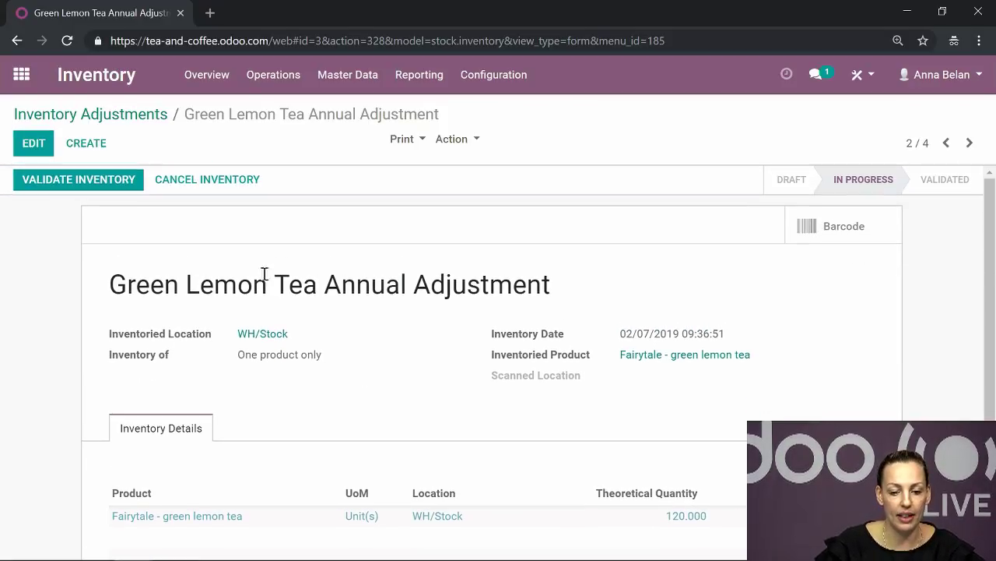
click(38, 180)
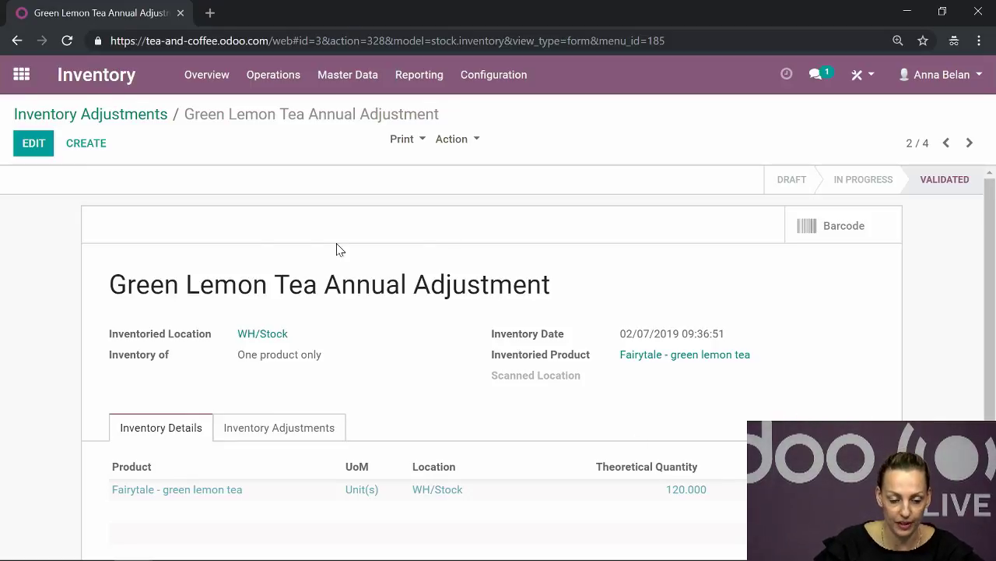
- Create a new Main Warehouse receipt from the Inventory Overview with Distribution International as the partner
click(114, 92)
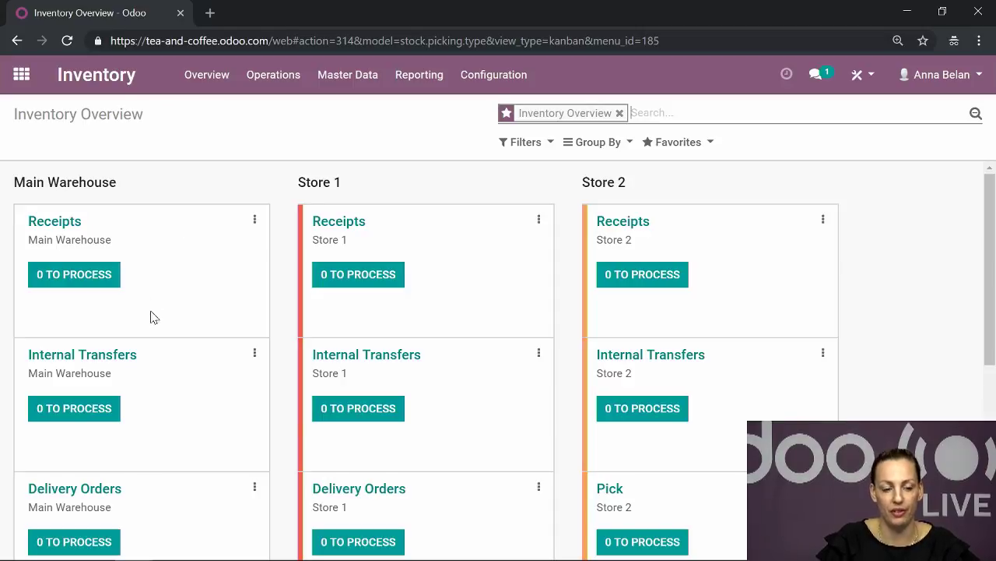
click(88, 278)
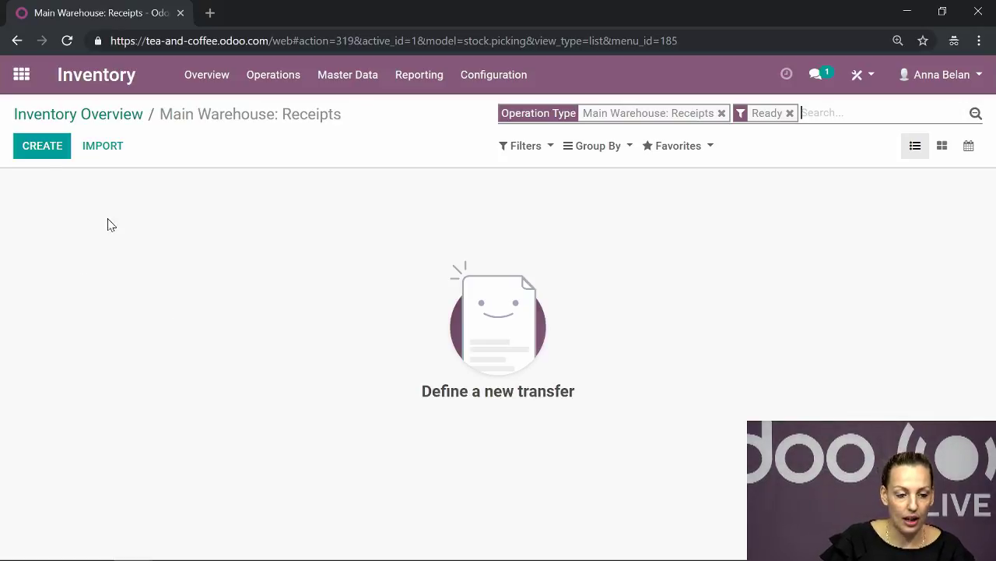
click(39, 150)
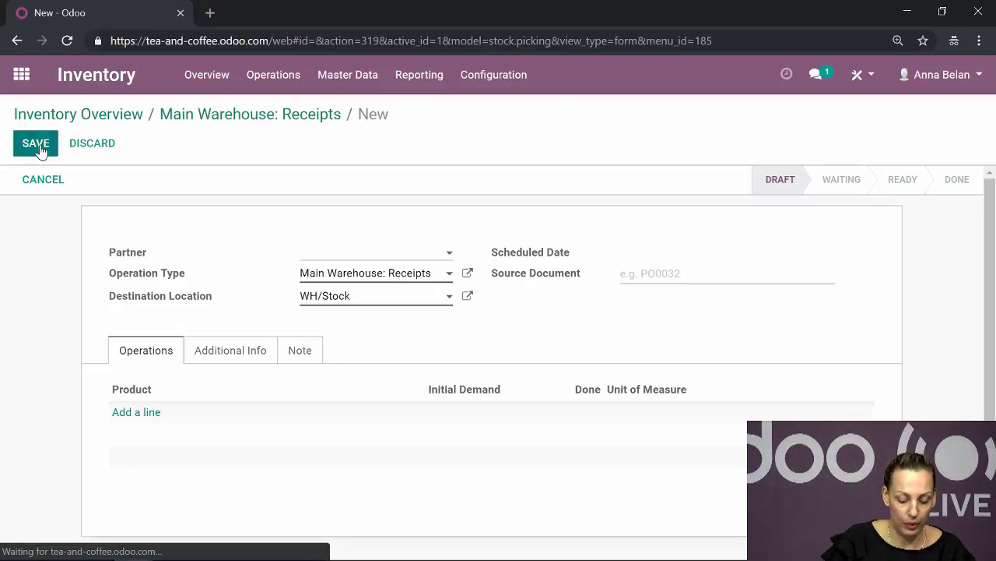
click(376, 259)
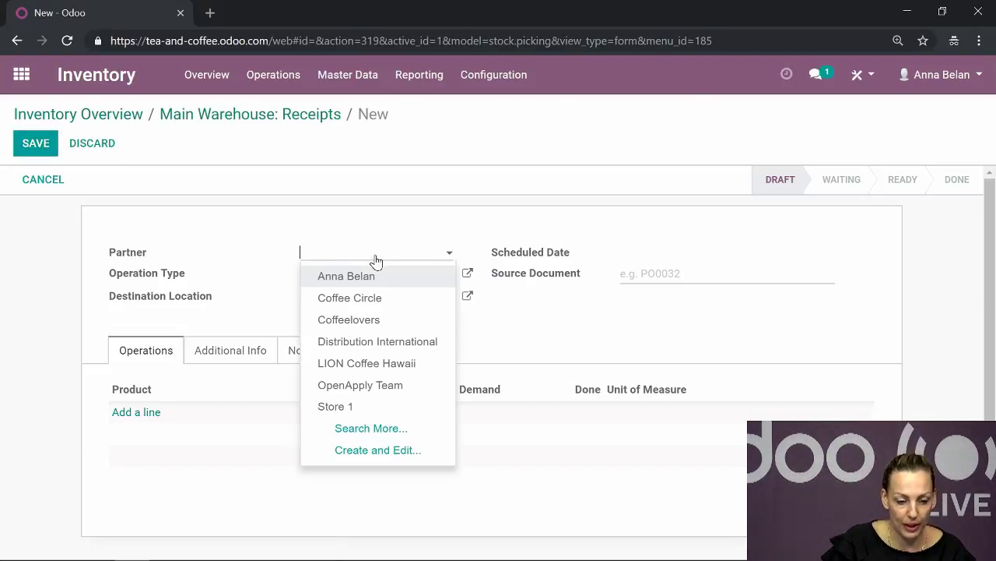
click(380, 343)
- Add Grand Maestro Italiano with an initial demand of 5 kg, save the receipt and mark it as todo
click(136, 414)
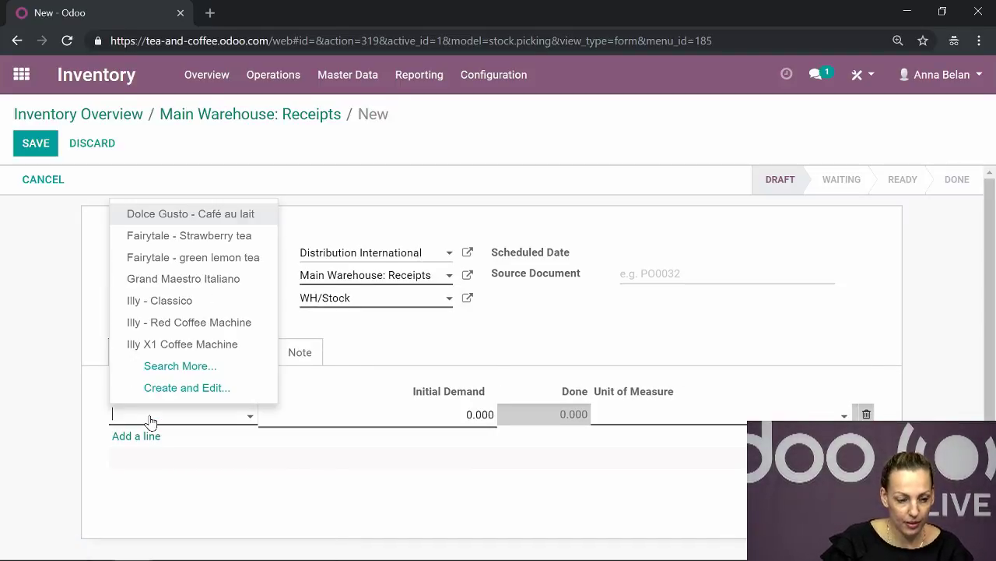
text(gre)
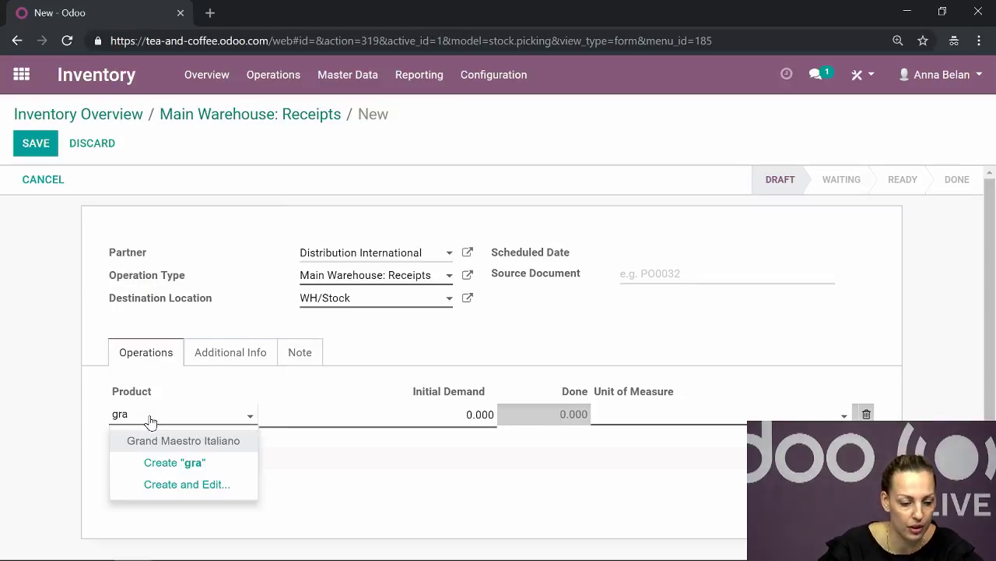
key(BackSpace)
text(a)
click(165, 442)
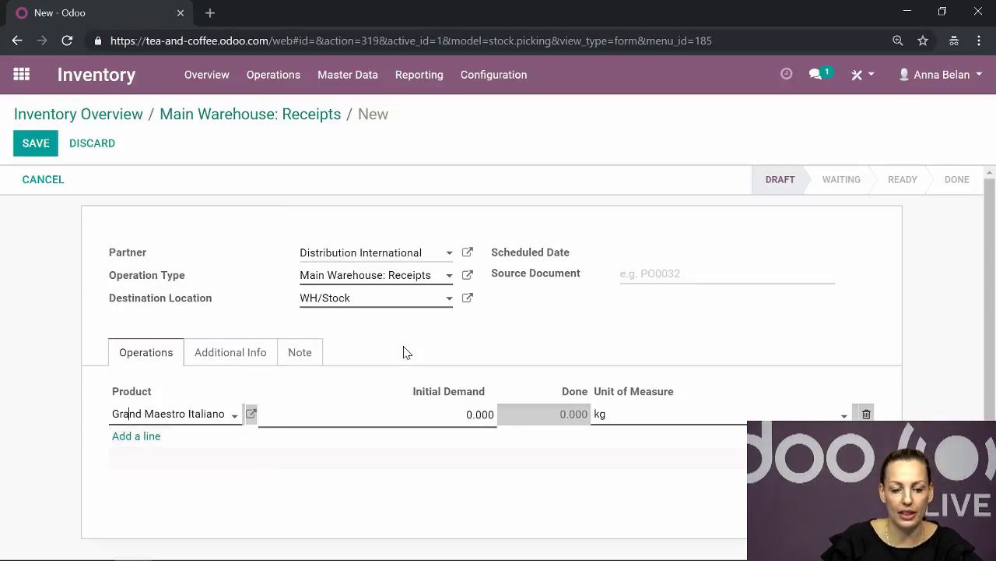
click(468, 414)
text(5)
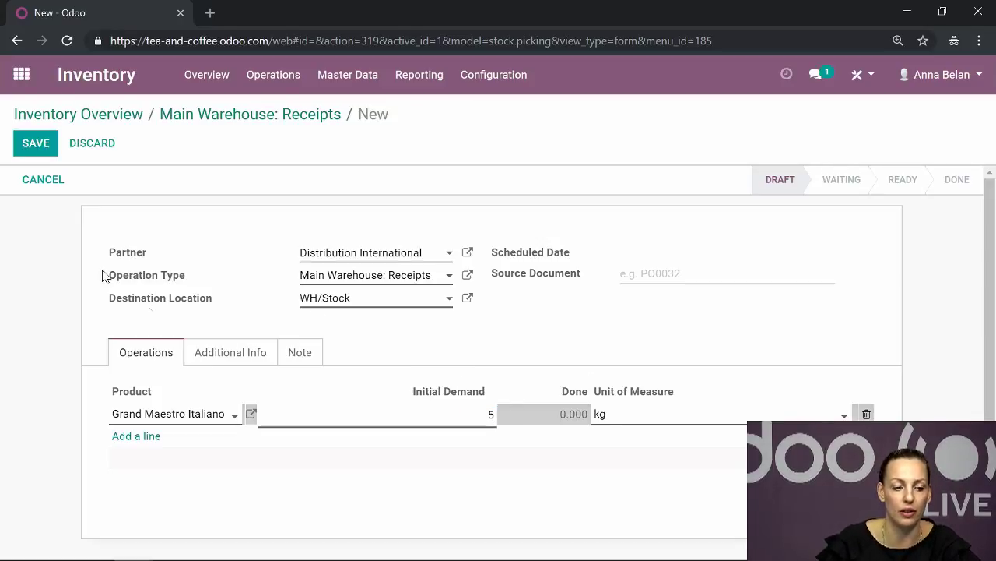
click(28, 146)
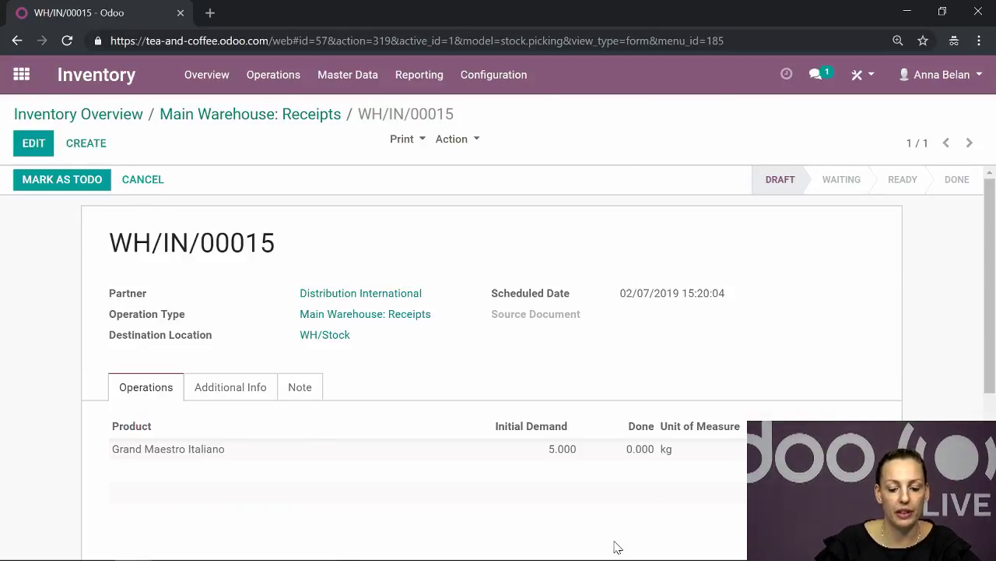
click(40, 180)
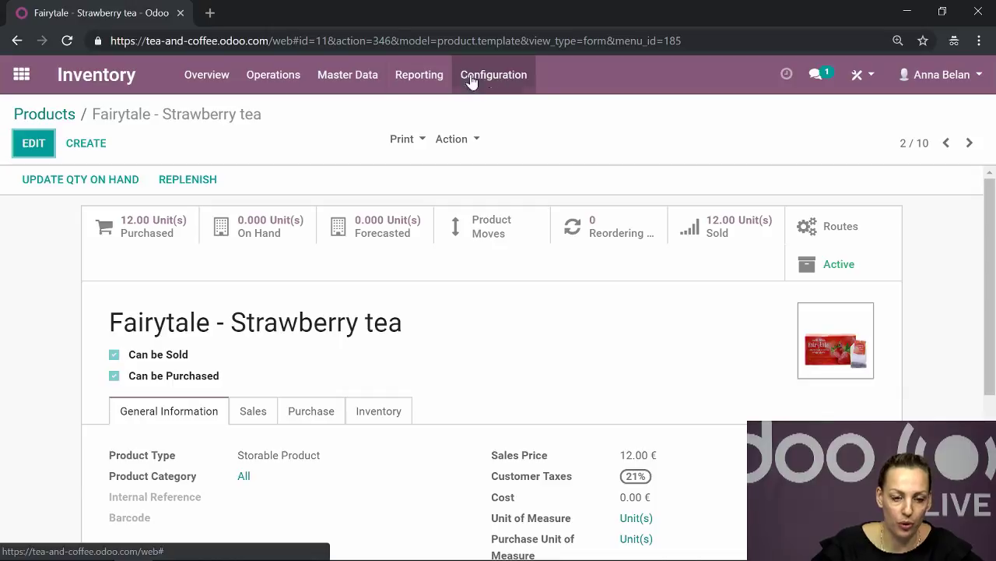
- Go to the Inventory settings and open the product barcodes configuration under Barcode Scanner
click(334, 81)
mouse_move(265, 82)
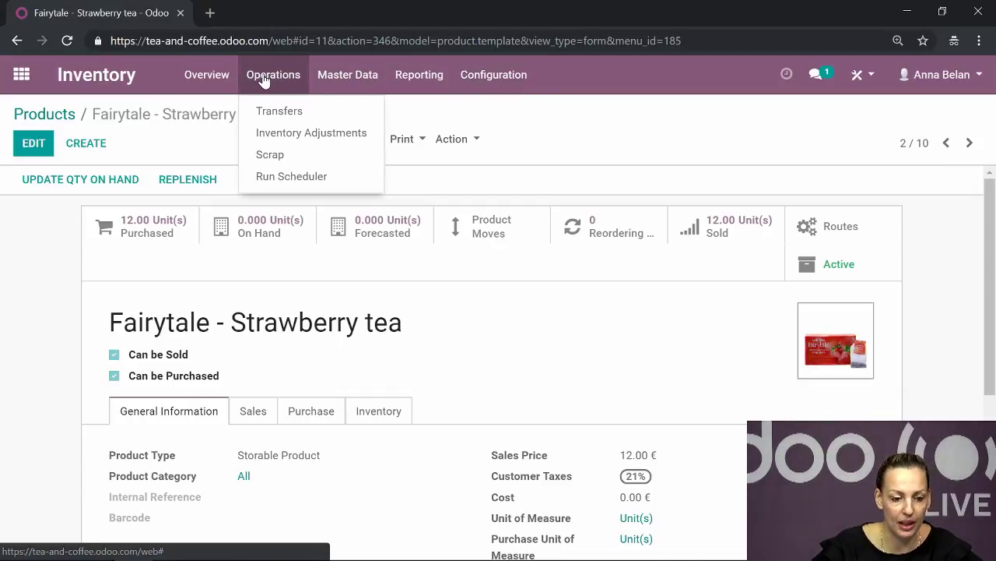
mouse_move(467, 78)
click(489, 111)
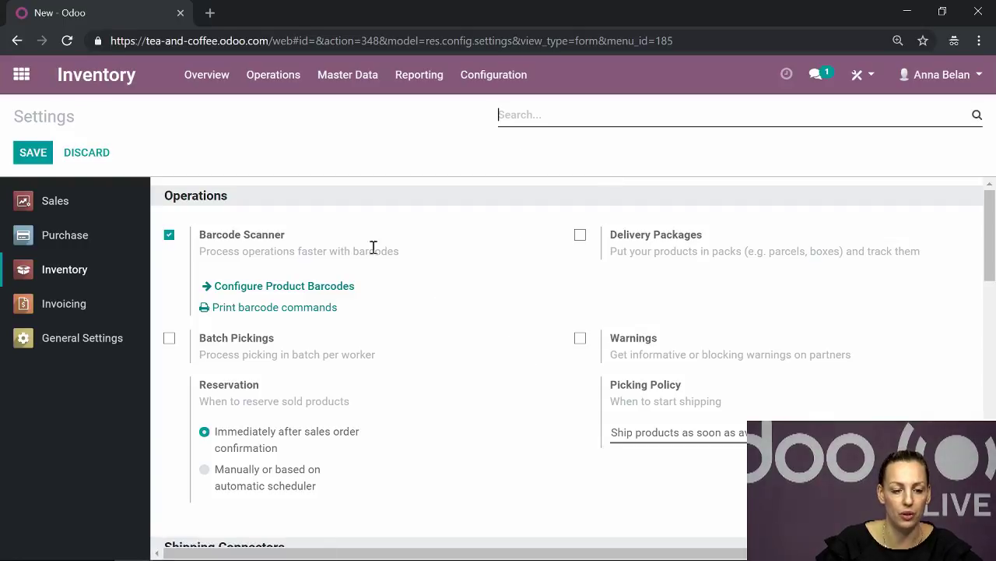
click(323, 288)
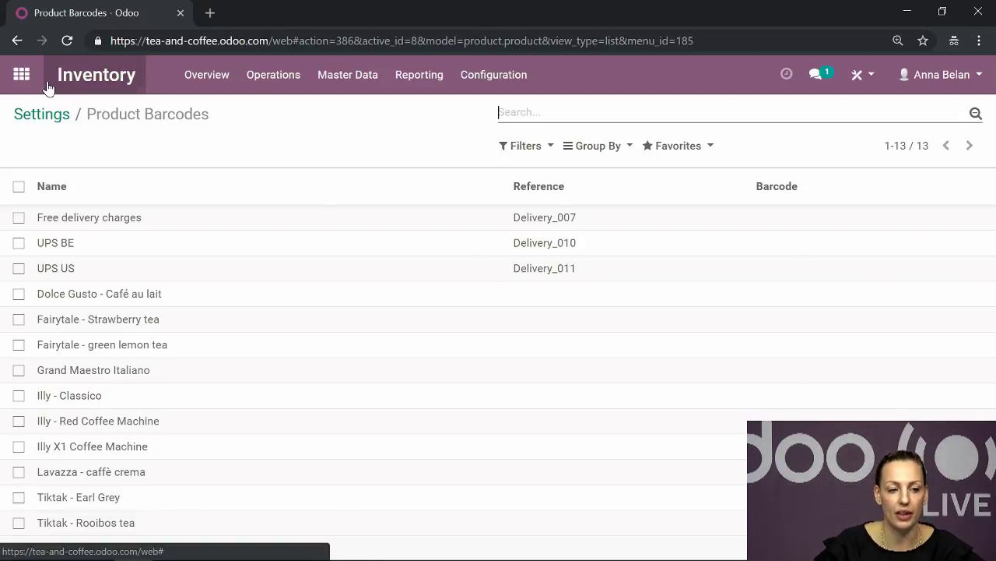
- Return to the Inventory app through the apps home screen and open the Main Warehouse record among the warehouses
click(11, 76)
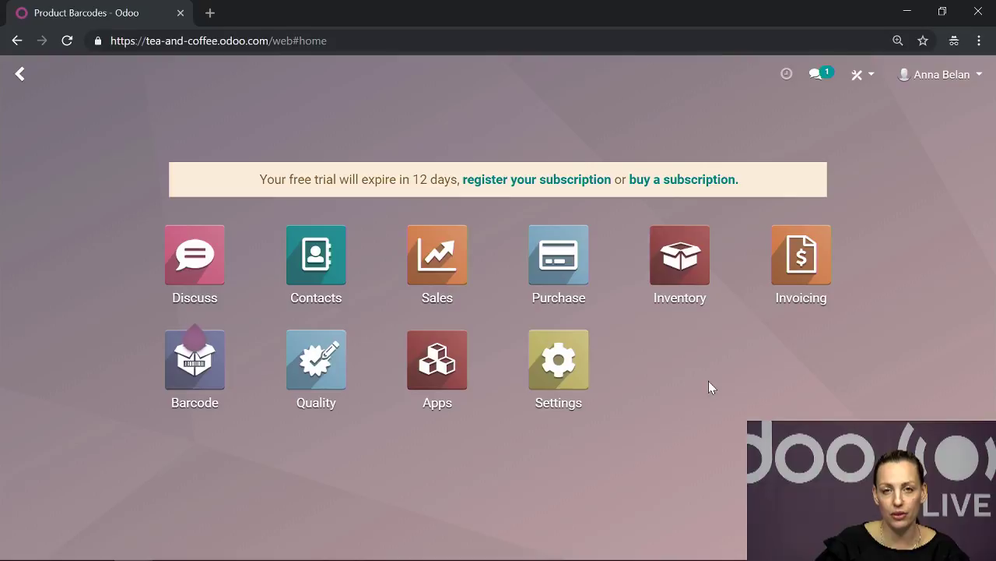
click(674, 269)
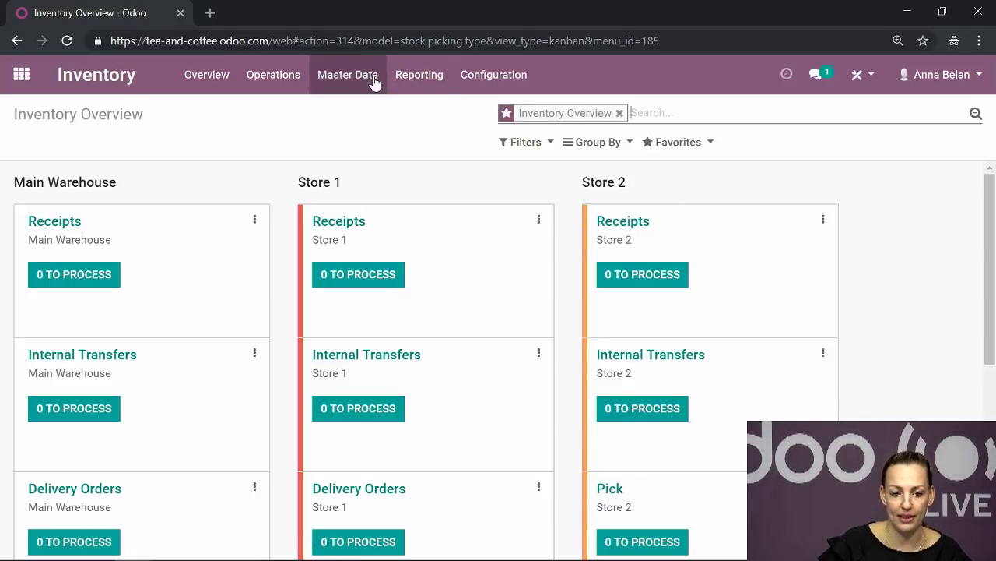
click(420, 74)
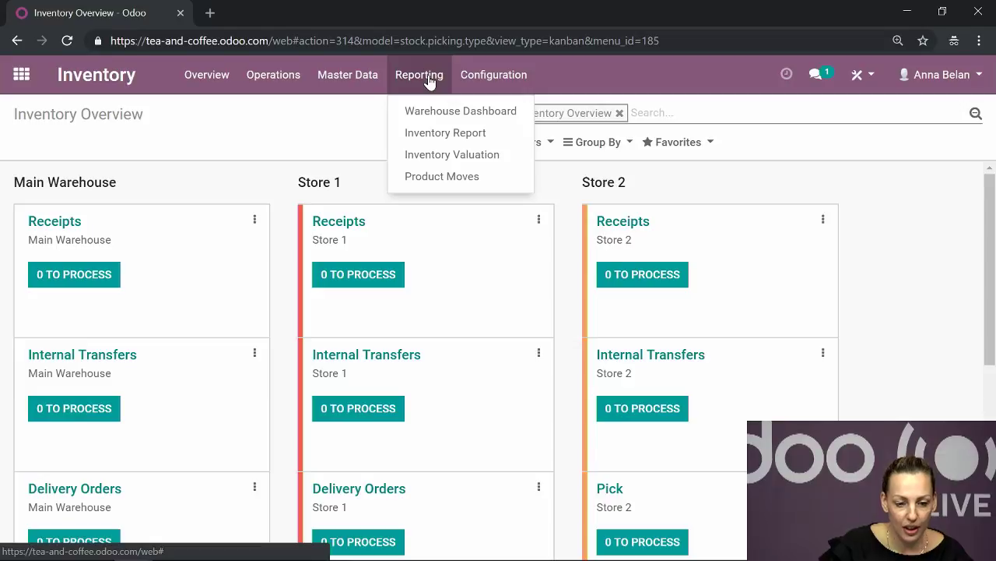
click(502, 78)
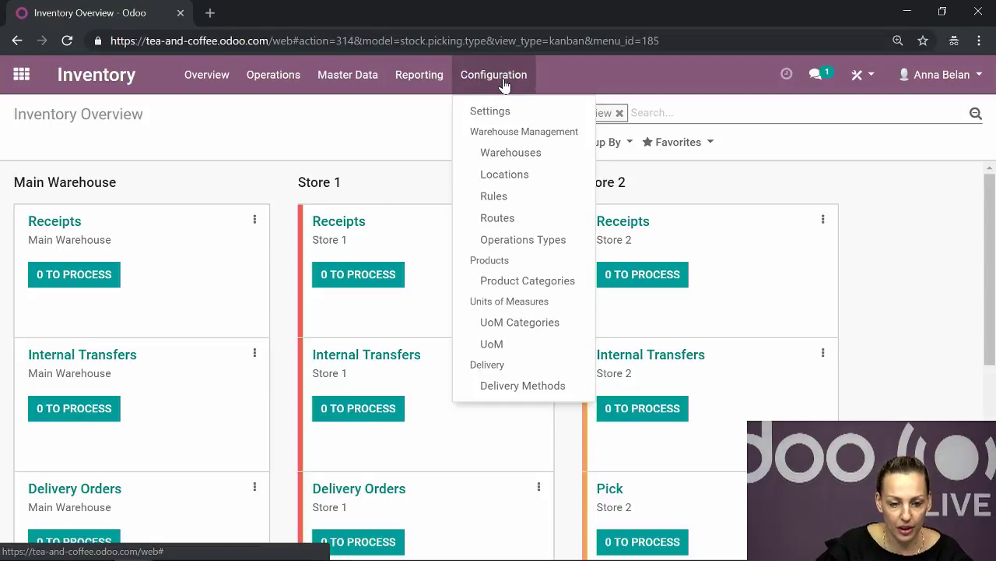
click(508, 161)
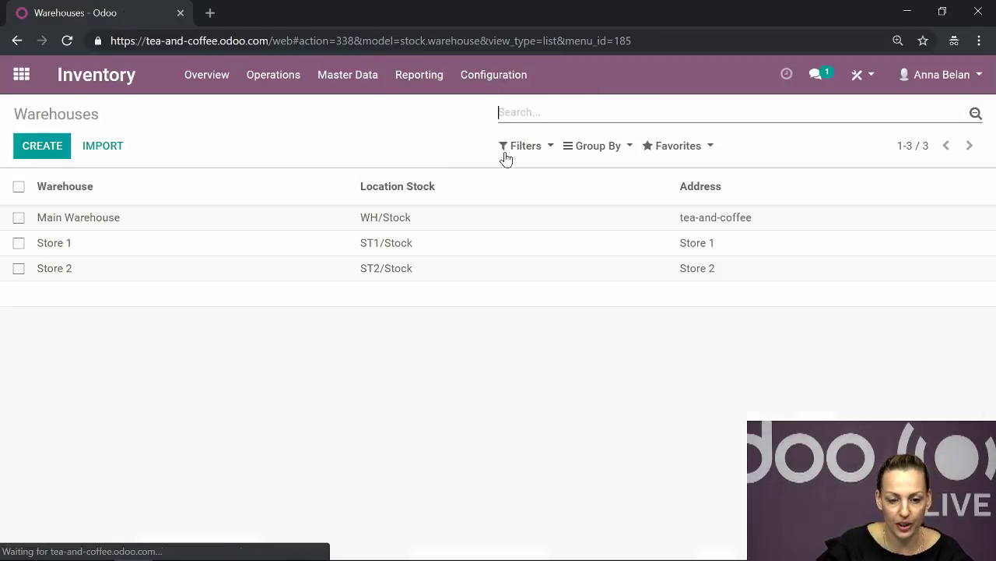
click(199, 224)
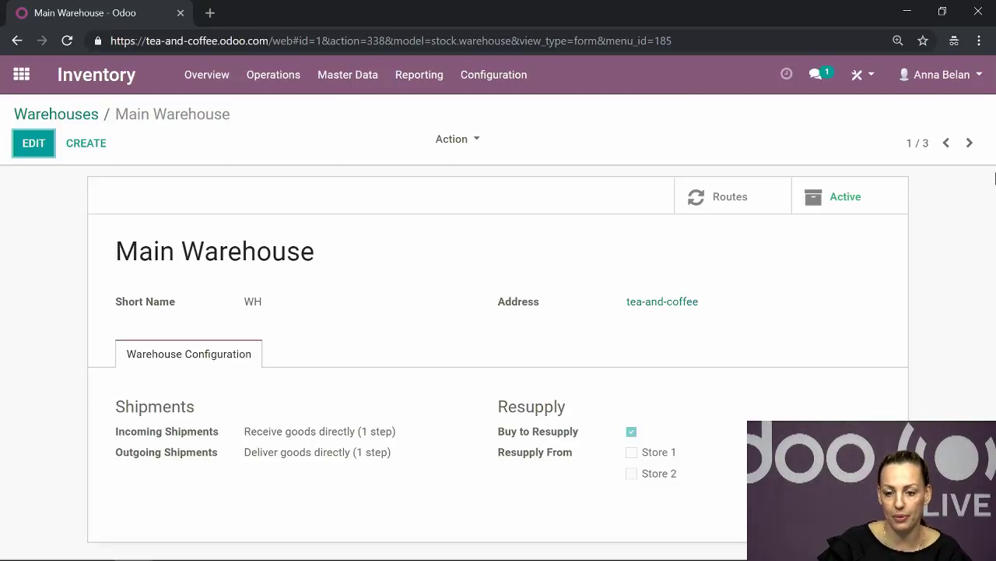
- Go to the Store 1 warehouse, examine its incoming and outgoing shipment options in edit mode, and save the record
click(970, 142)
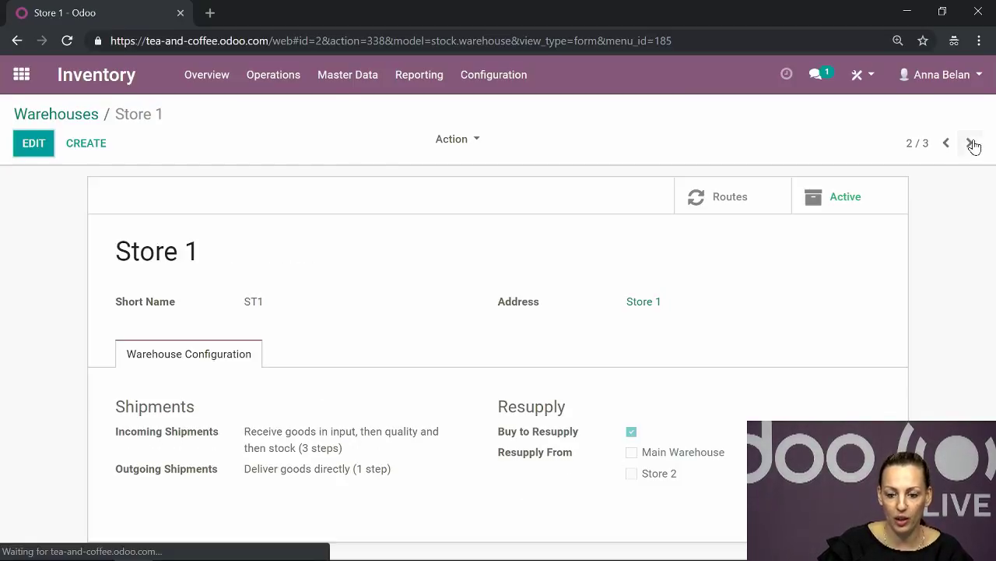
click(19, 150)
scroll(498, 225, down, 1)
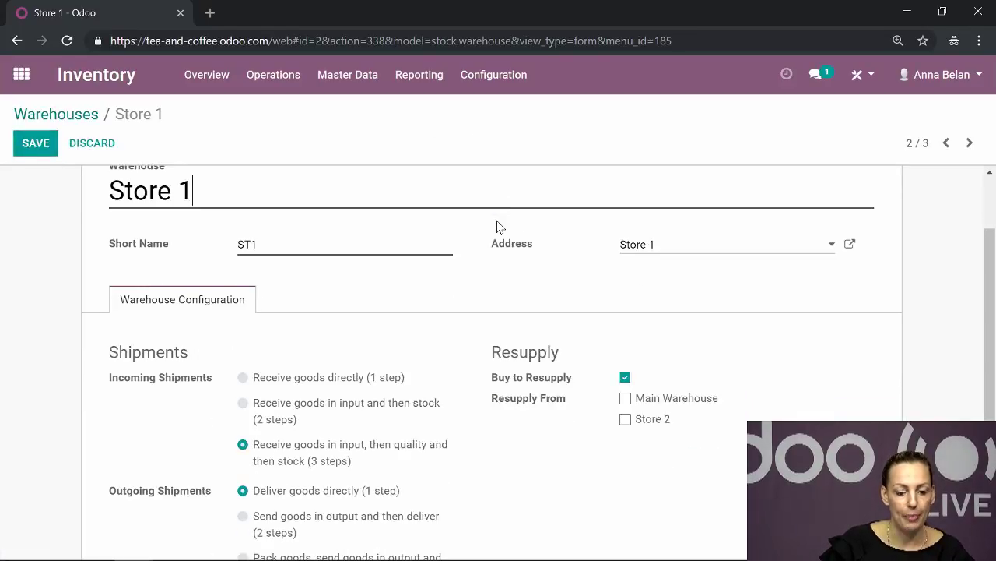
scroll(498, 225, down, 1)
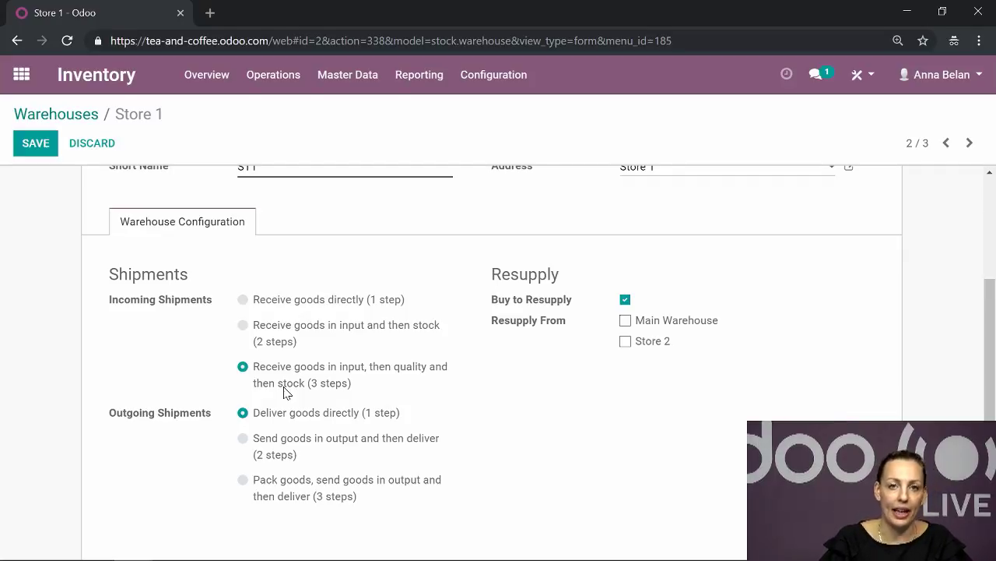
click(24, 147)
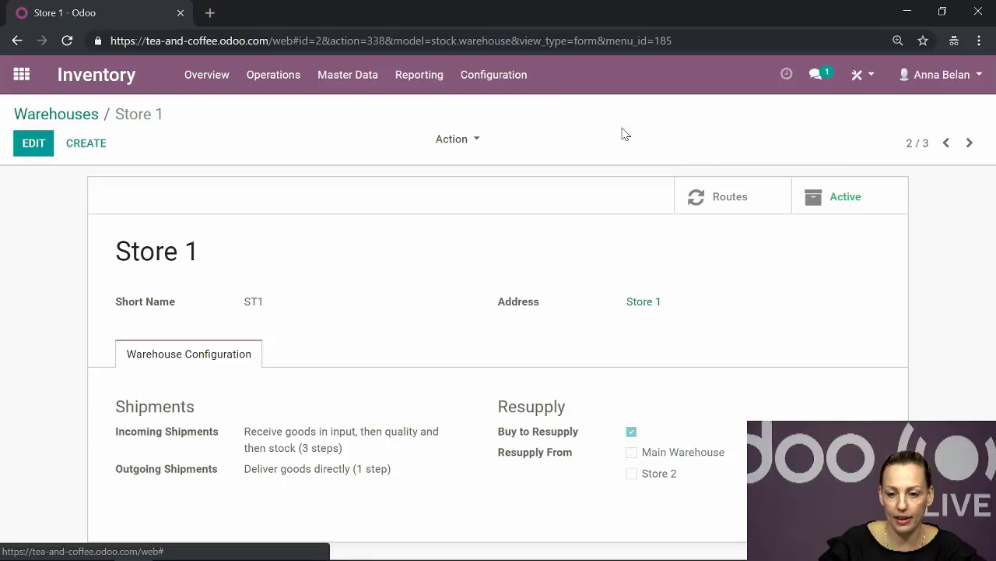
- Go to the Store 2 warehouse and examine its incoming and outgoing shipment options in edit mode
click(969, 144)
click(45, 150)
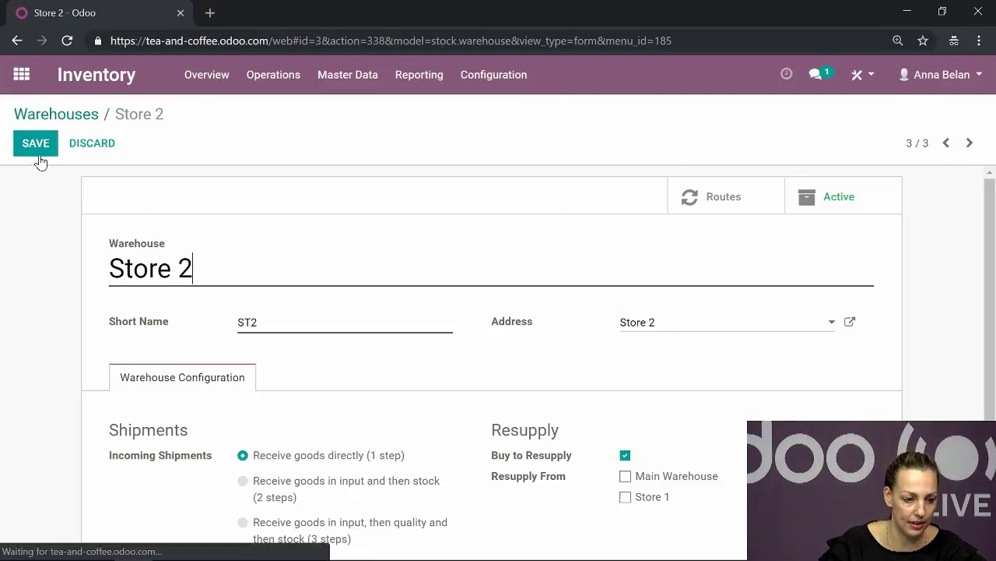
scroll(339, 390, down, 2)
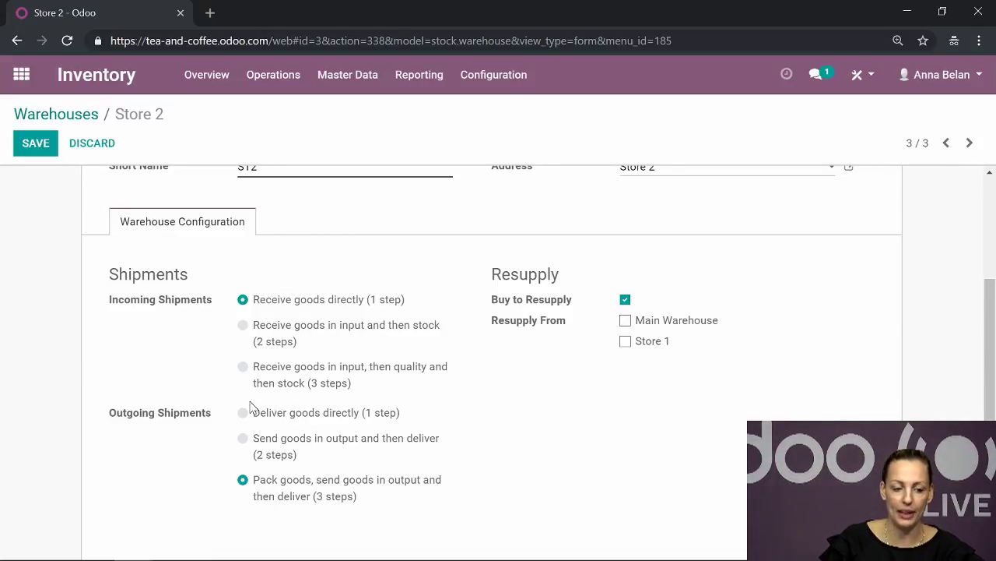
mouse_move(424, 558)
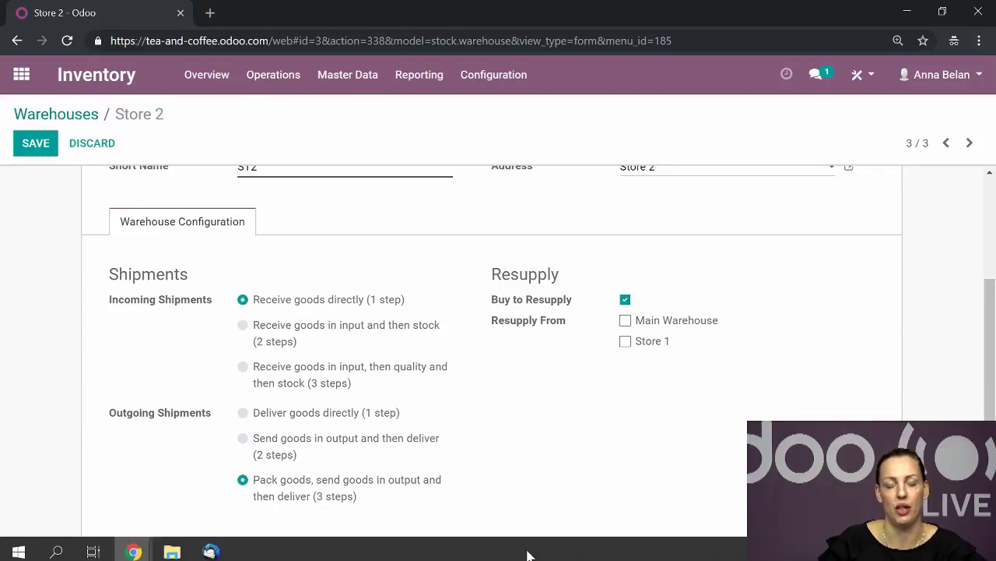
scroll(547, 482, down, 1)
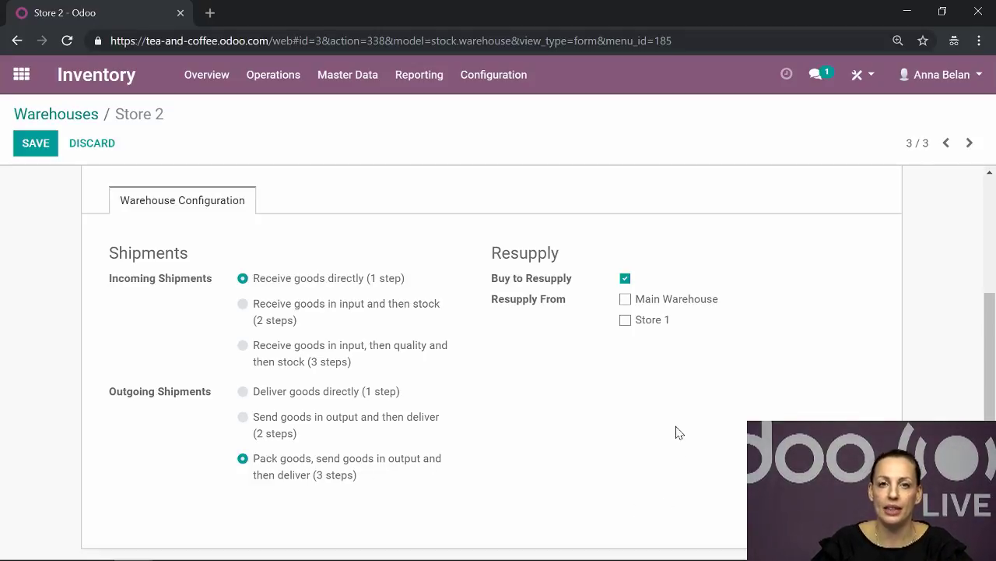
- Save the Store 2 warehouse record and switch to the Purchase app through the apps home screen
scroll(665, 428, up, 1)
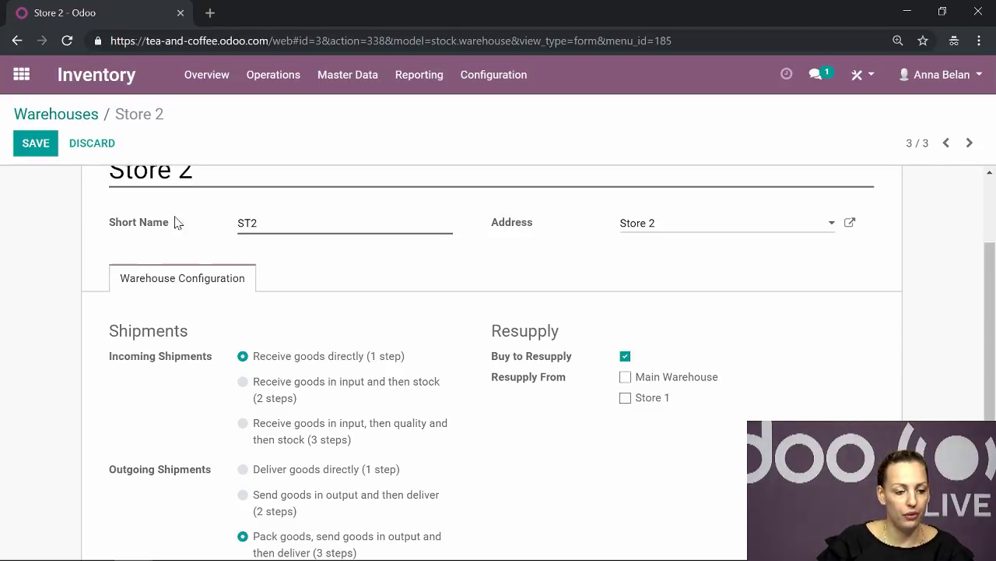
click(35, 147)
click(21, 74)
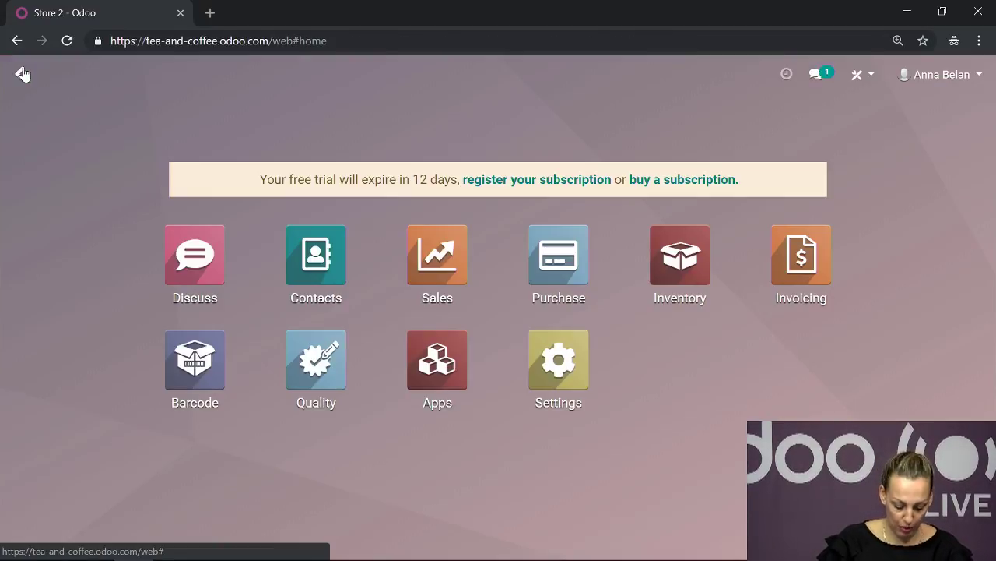
click(567, 257)
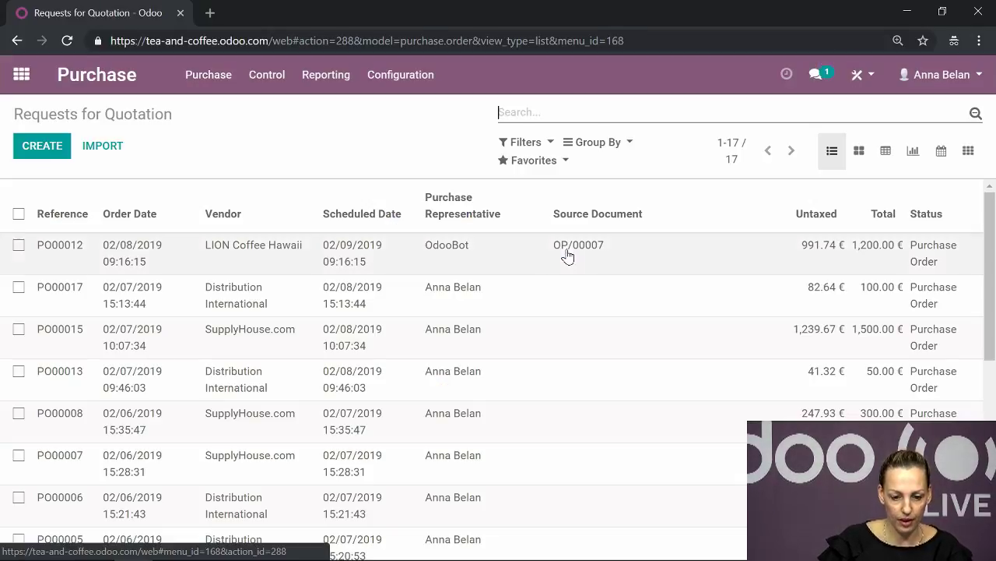
- Create a request for quotation for the vendor Distribution International with a product line for 5 units of Illy - Red Coffee Machine
click(42, 151)
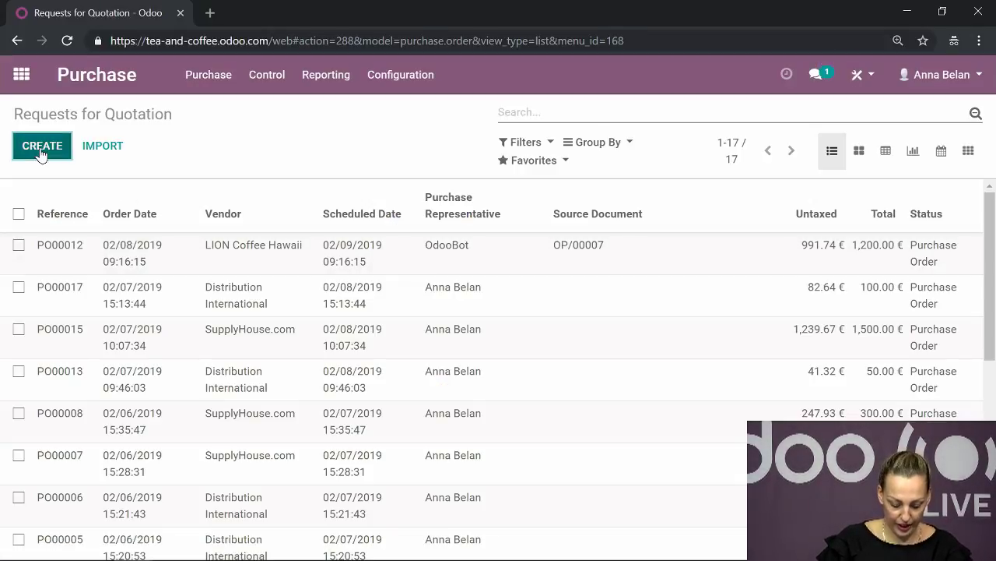
click(310, 316)
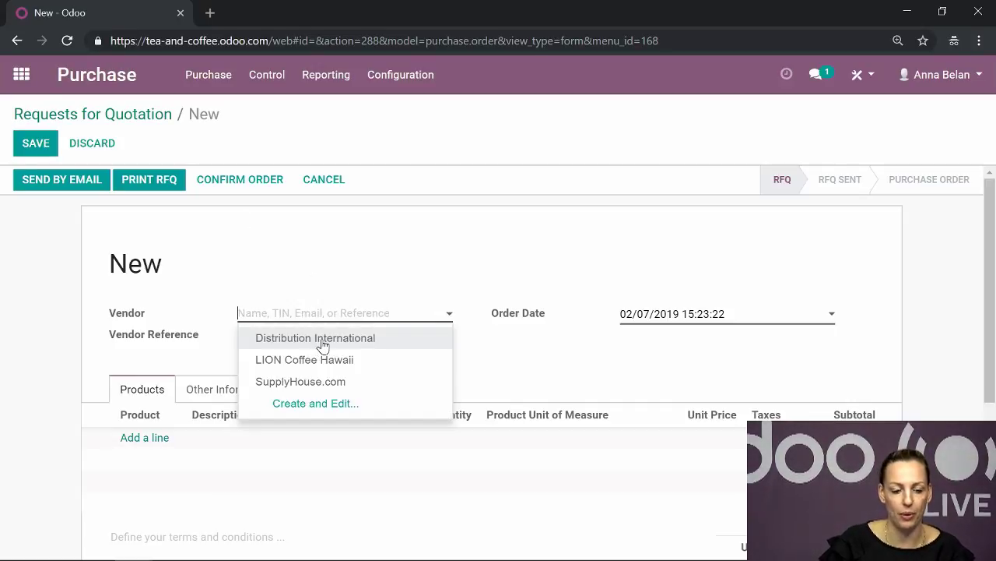
click(337, 340)
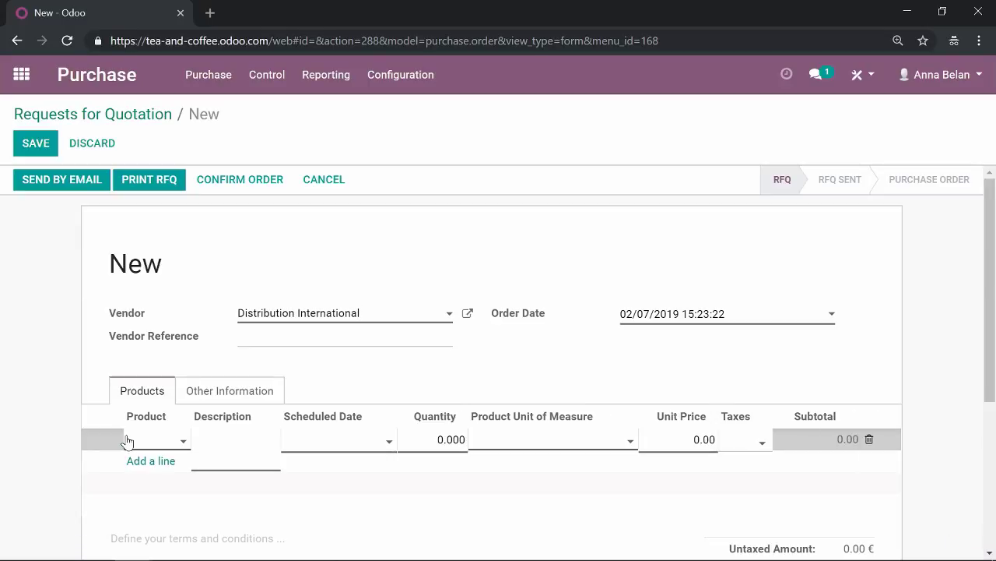
click(147, 442)
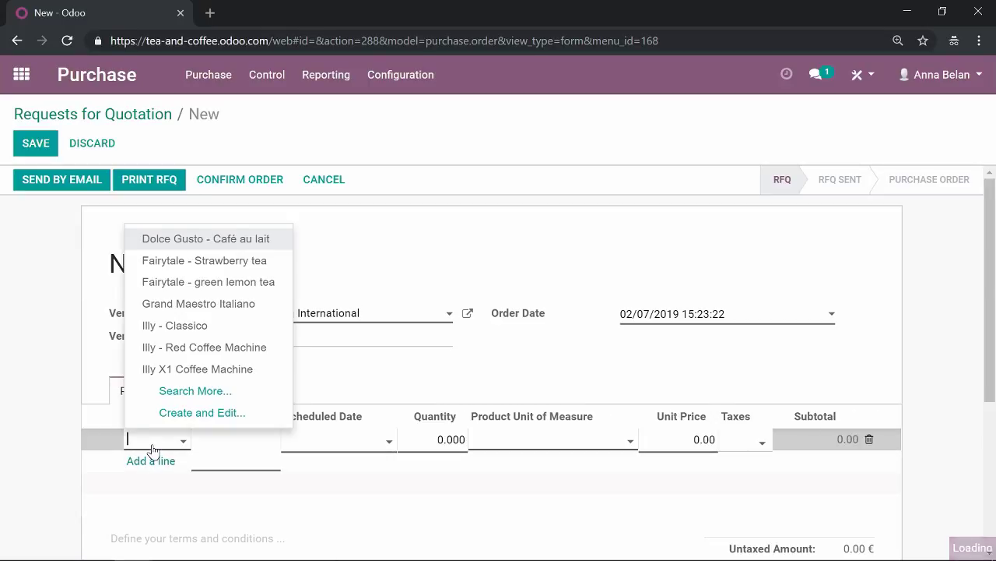
text(ill)
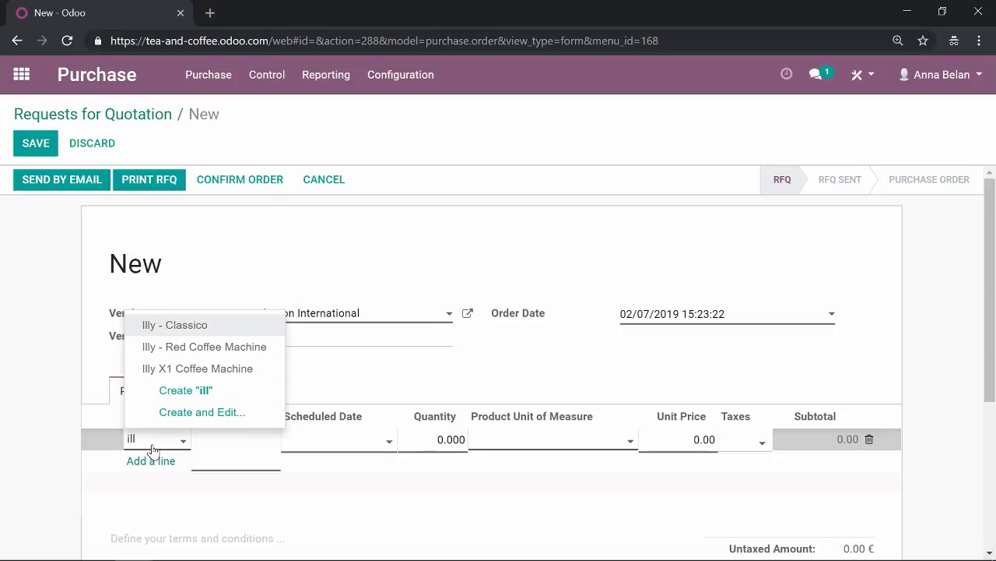
click(179, 348)
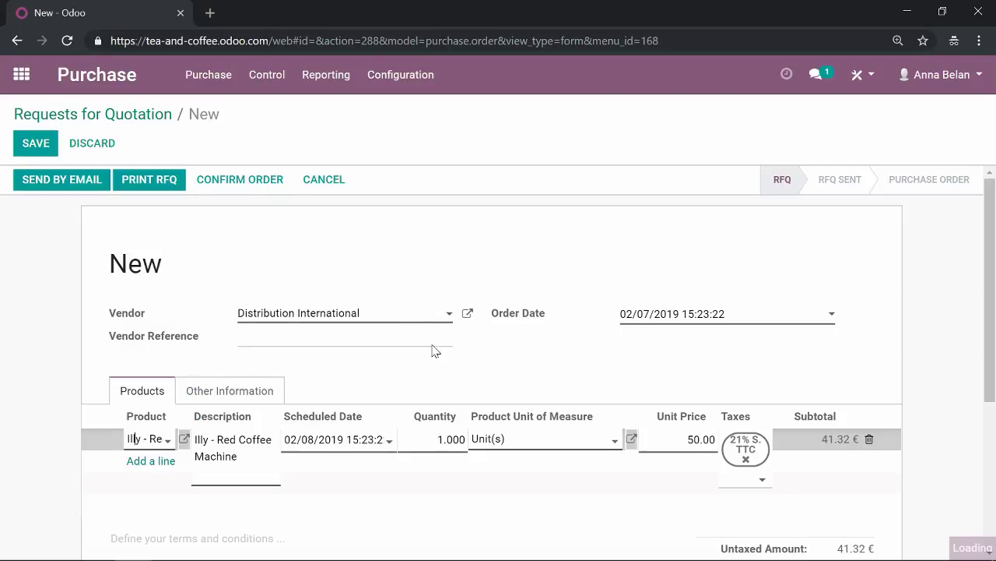
click(452, 442)
text(5)
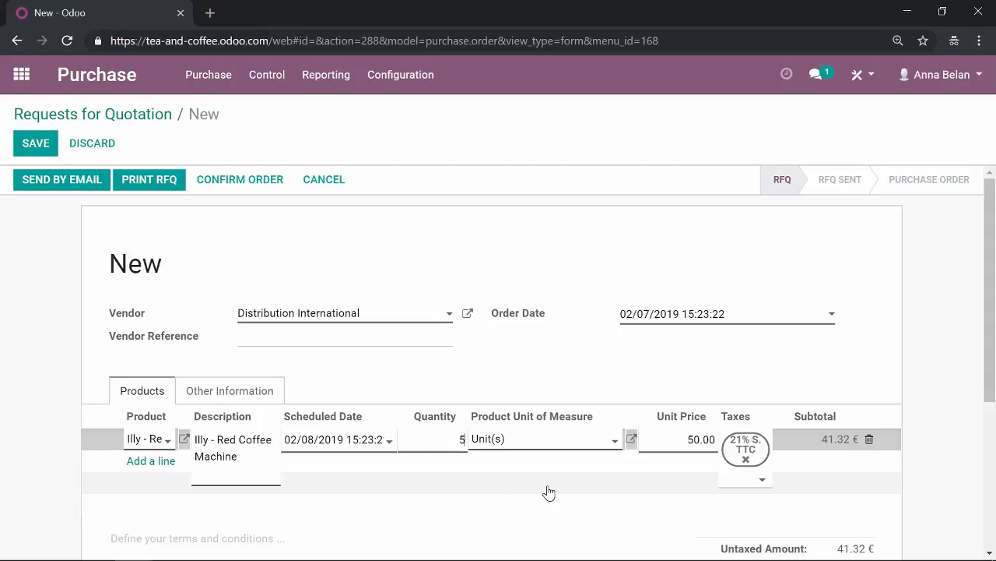
- Set the quotation's delivery destination to Store 1: Receipts in its other information and save the quotation
click(229, 393)
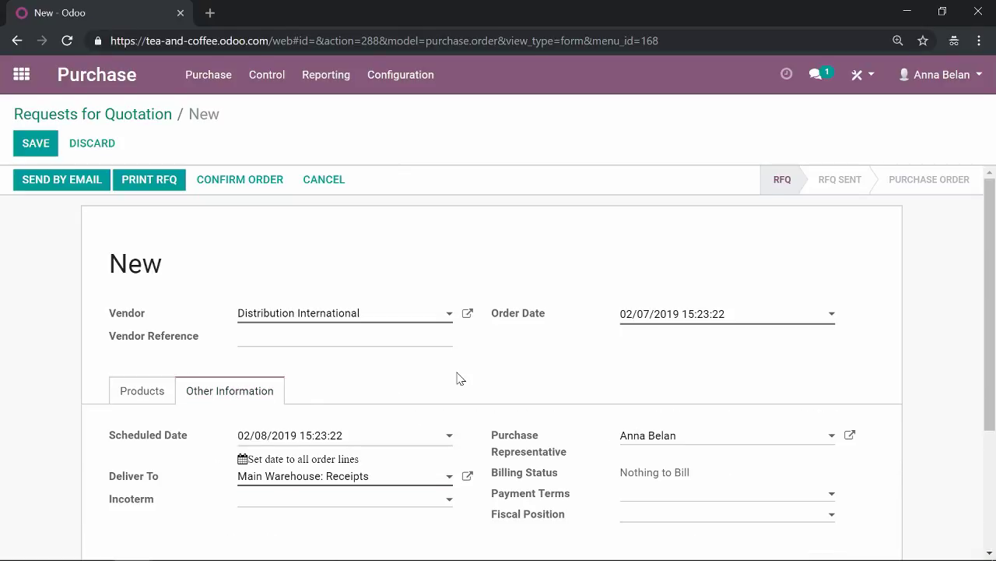
scroll(457, 378, down, 1)
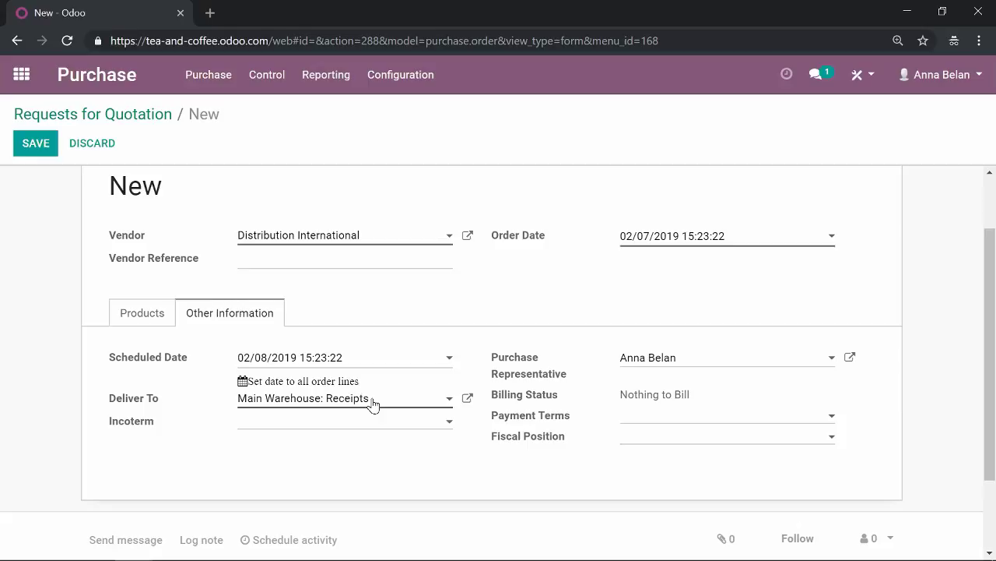
click(374, 402)
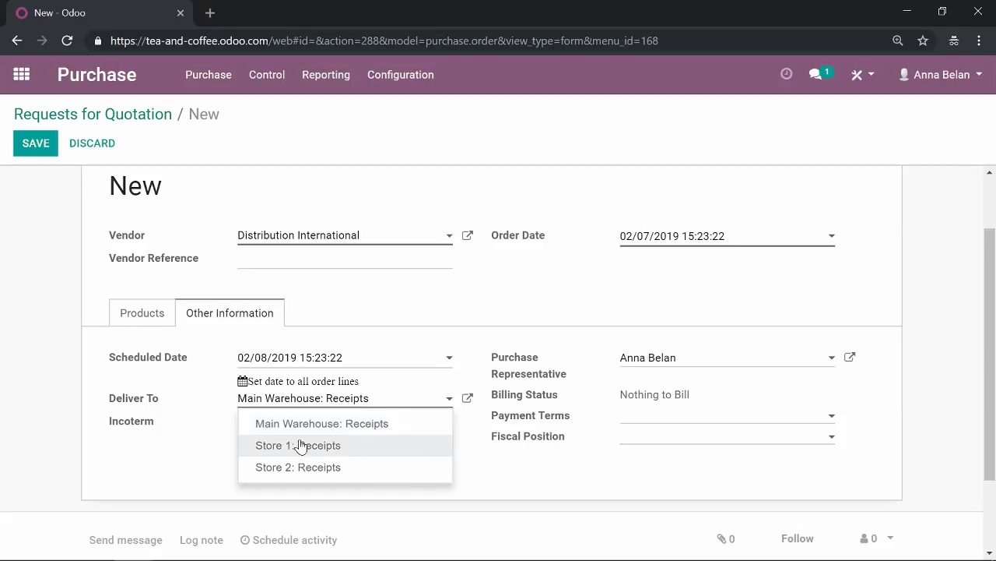
click(269, 452)
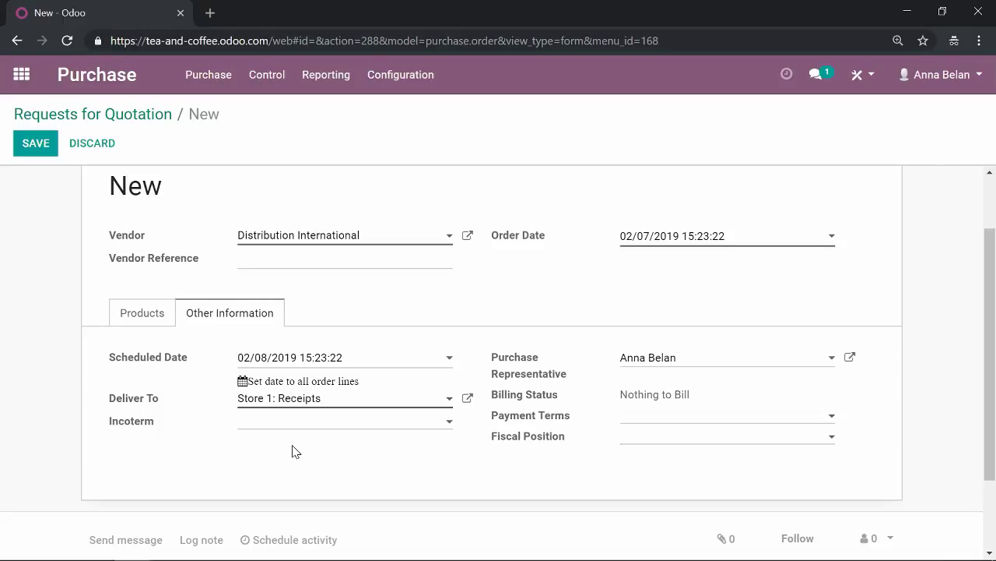
click(24, 143)
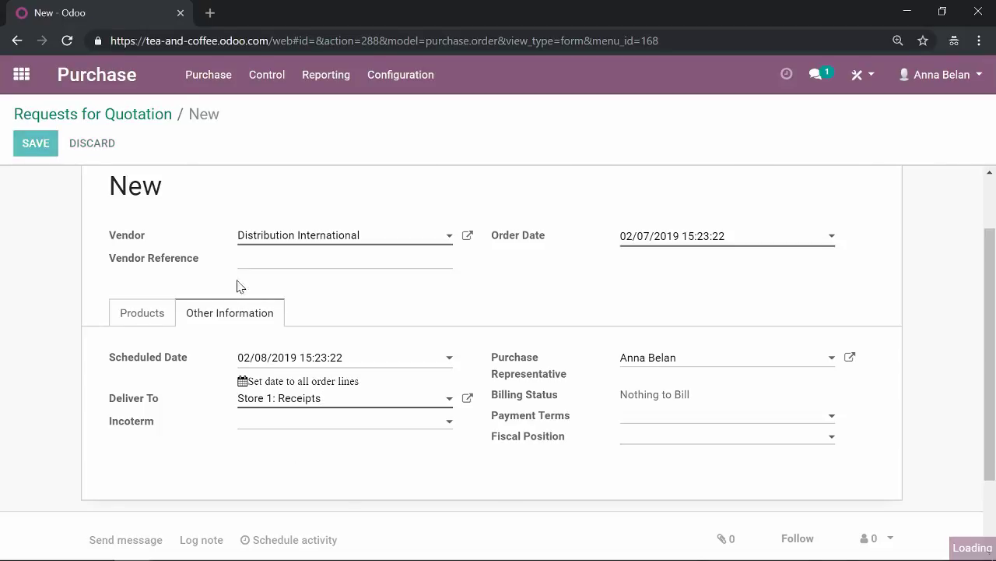
- Return to the quotation's product lines, confirm the order, and open its linked receipt
click(155, 385)
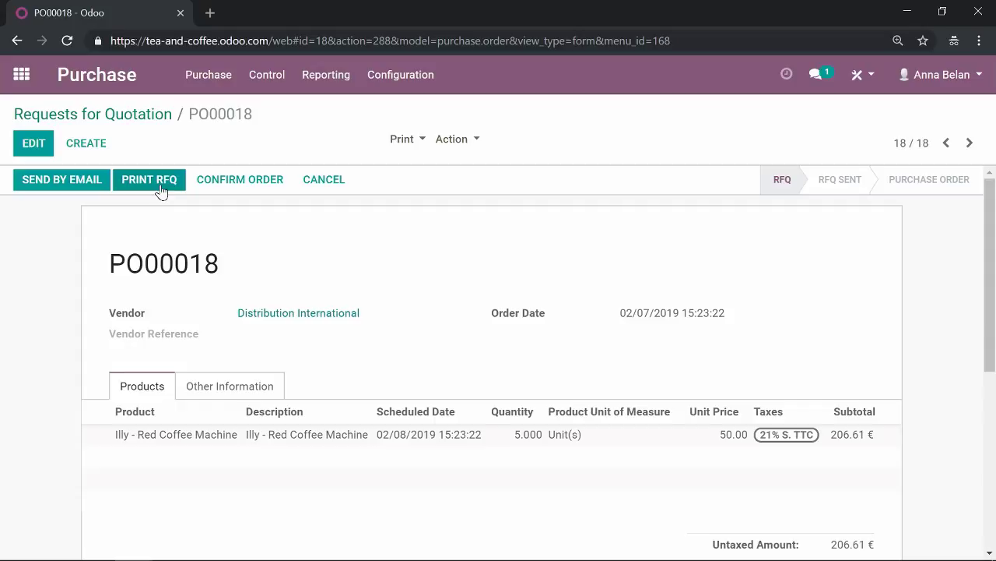
click(249, 184)
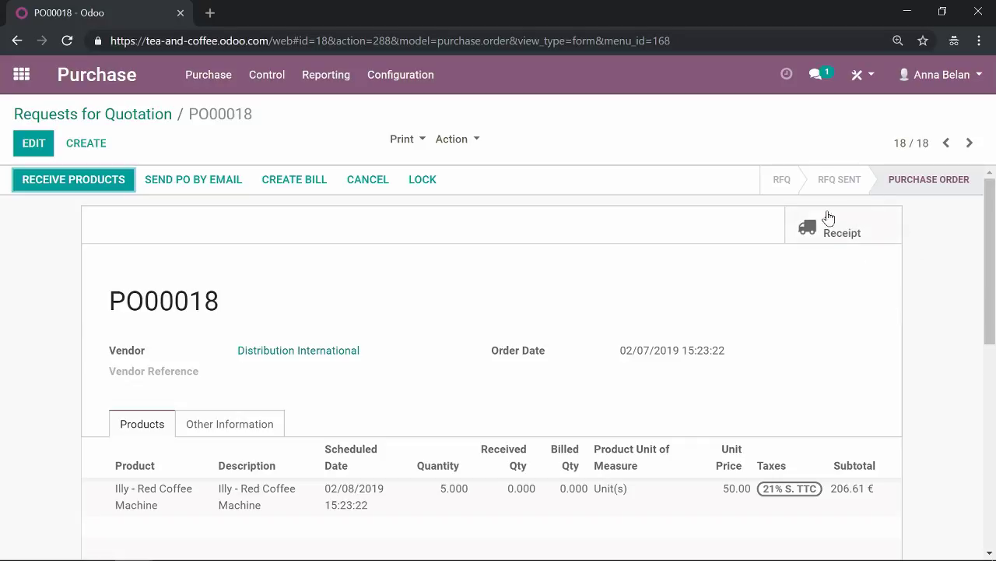
click(845, 227)
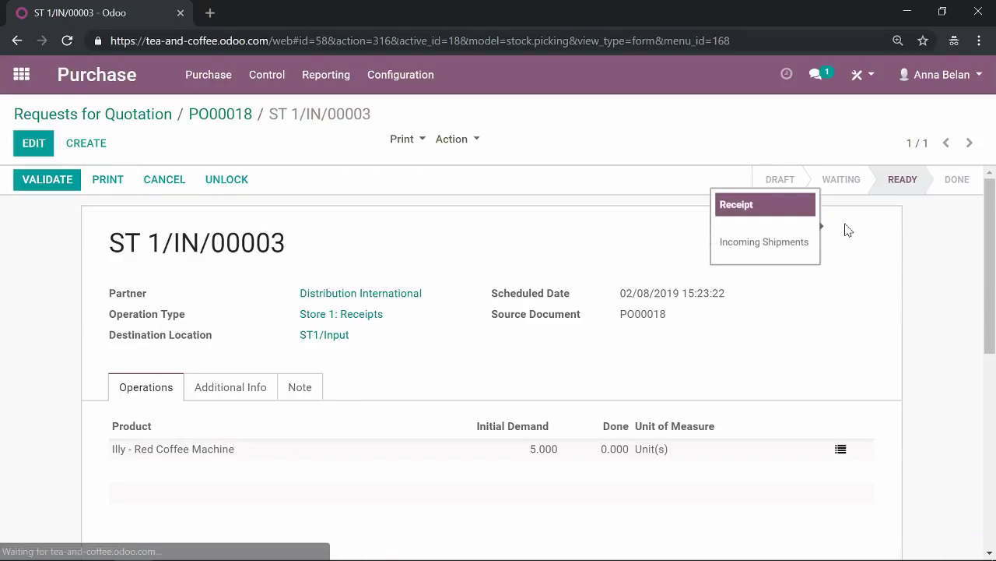
- Go to the Inventory app's overview and examine Store 1's receipts, internal transfers and delivery orders
click(20, 78)
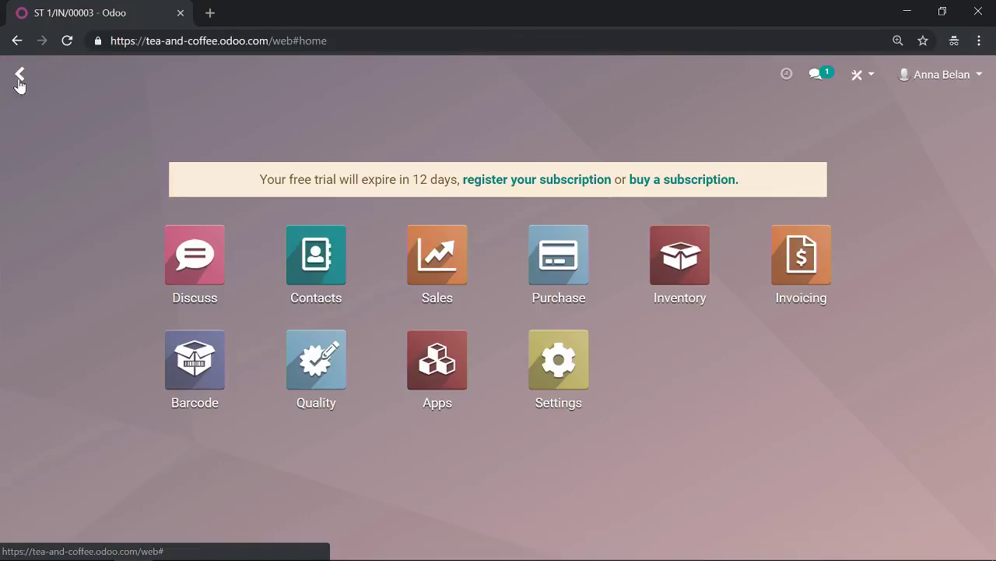
click(663, 280)
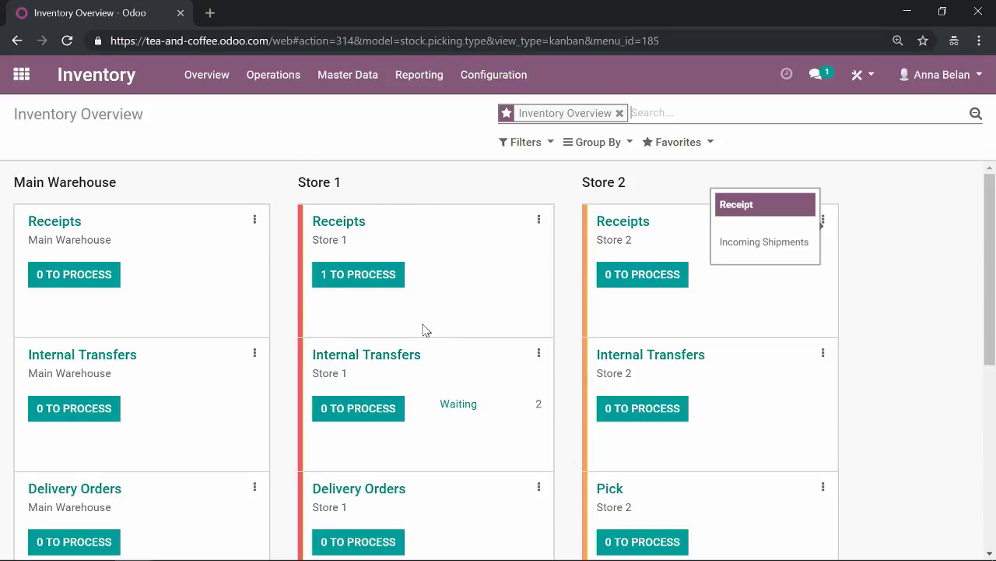
scroll(440, 333, down, 1)
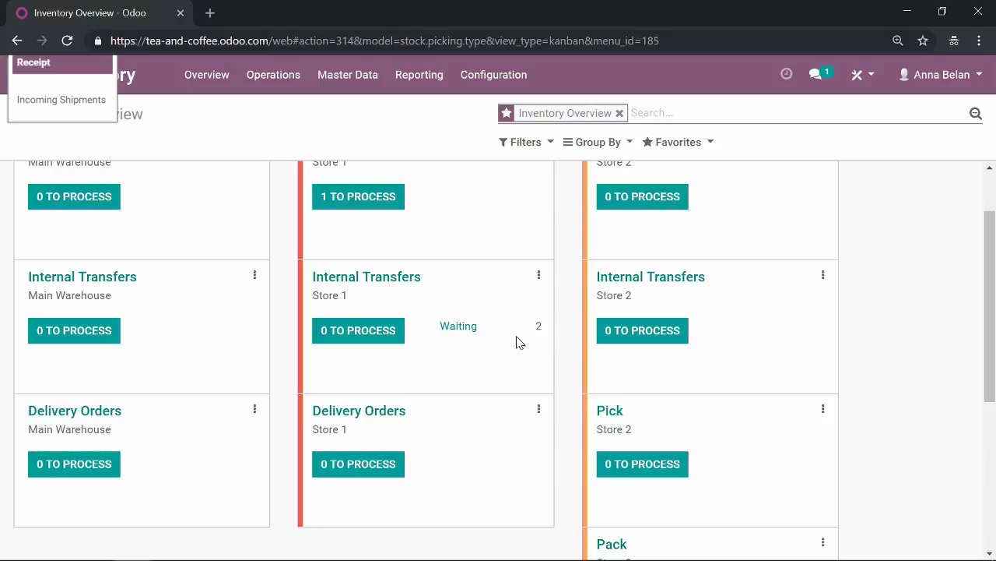
scroll(469, 340, up, 1)
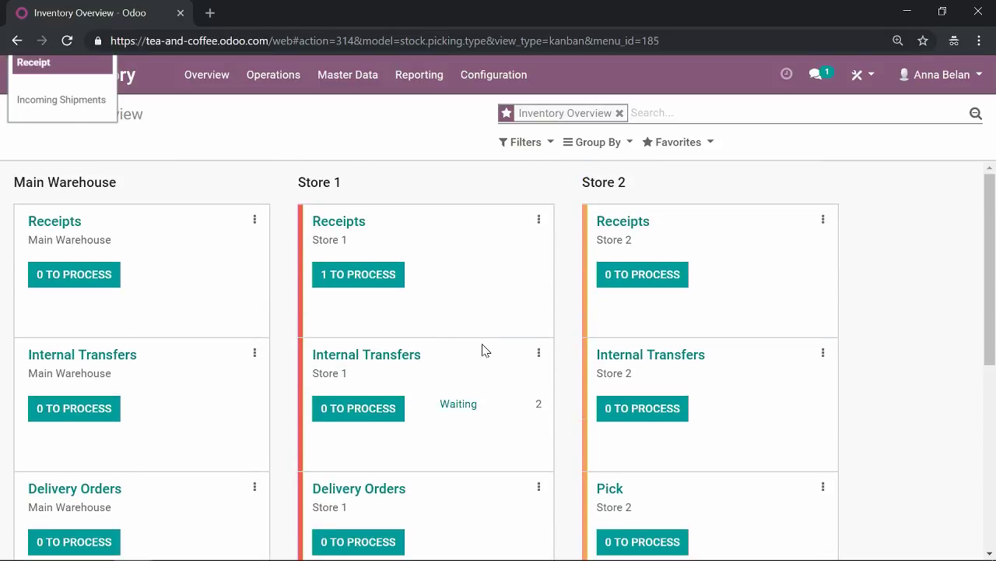
- Open Store 1's ready receipt from Distribution International and validate it as an immediate transfer
click(374, 282)
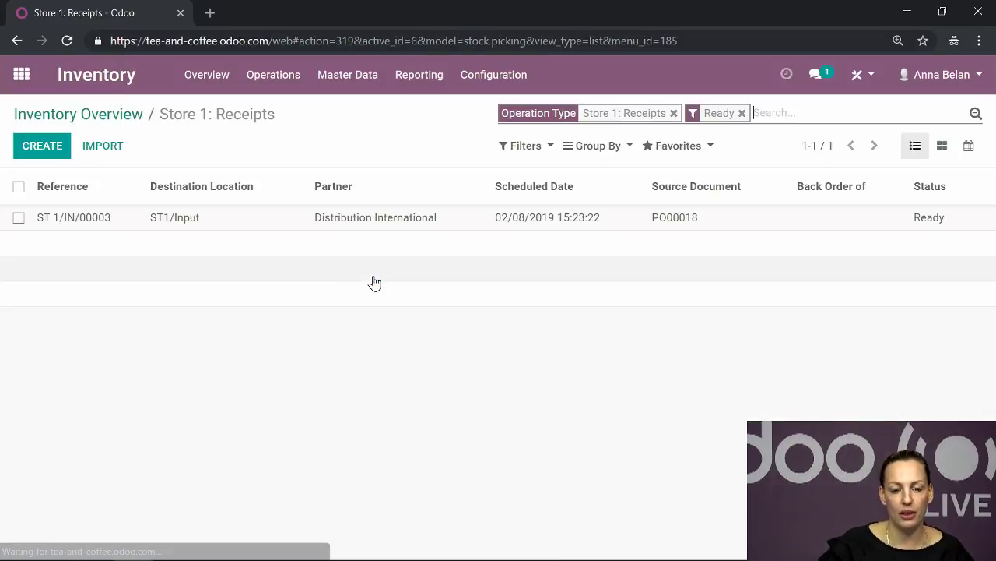
click(254, 220)
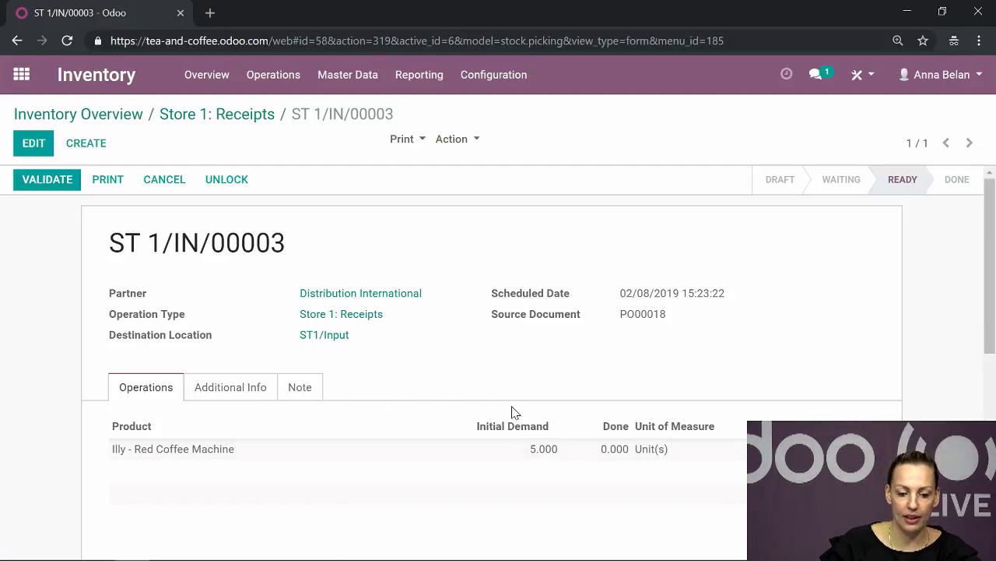
click(41, 184)
click(122, 240)
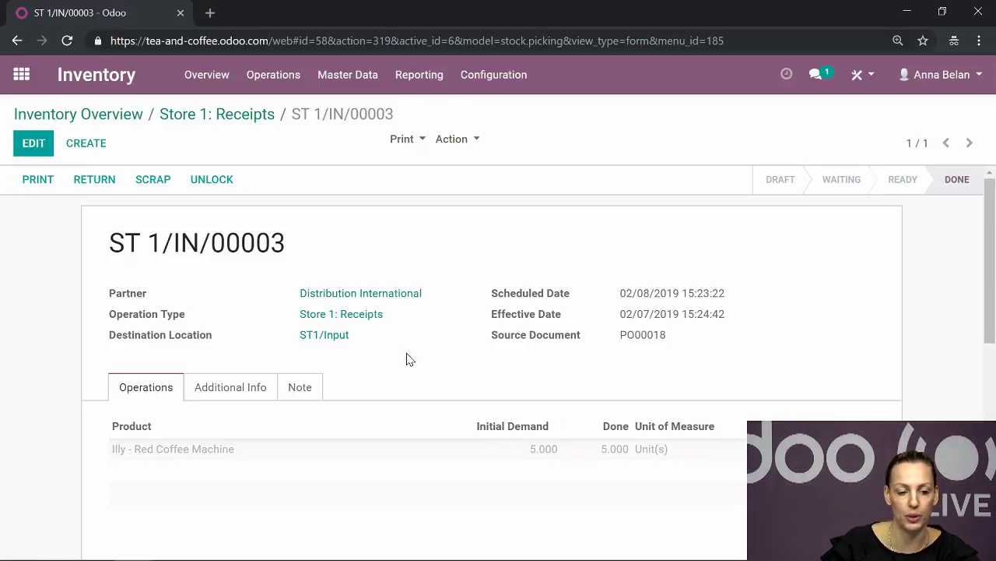
- Return to the inventory overview and validate Store 1's ready internal transfer from ST1/Input to ST1/Quality Control as an immediate transfer
click(103, 81)
scroll(469, 320, down, 1)
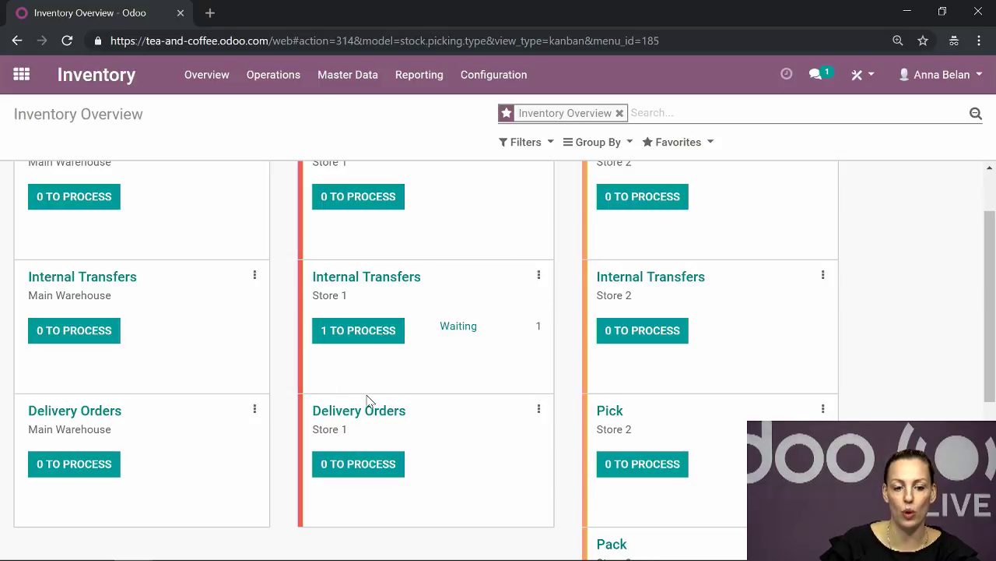
click(347, 332)
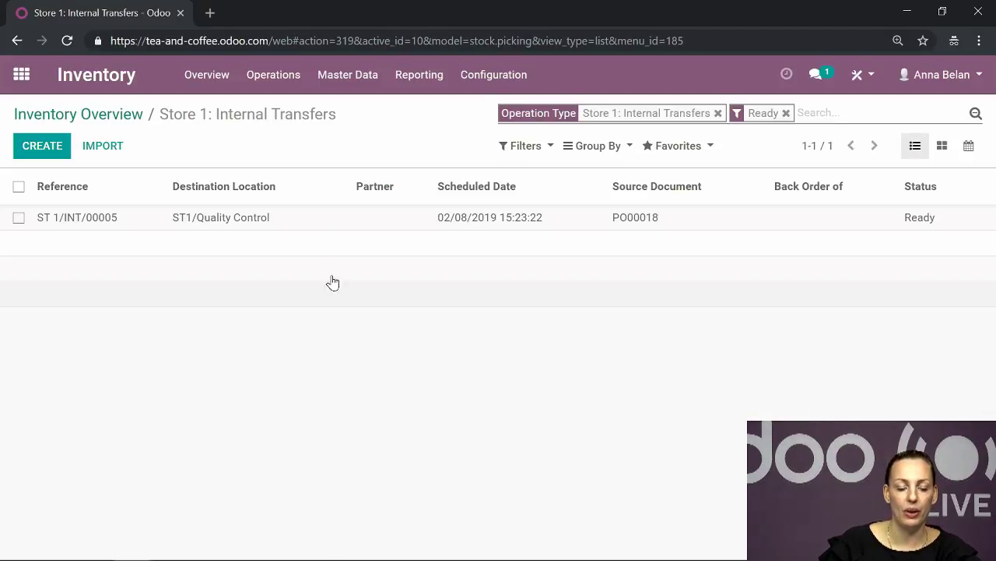
click(318, 231)
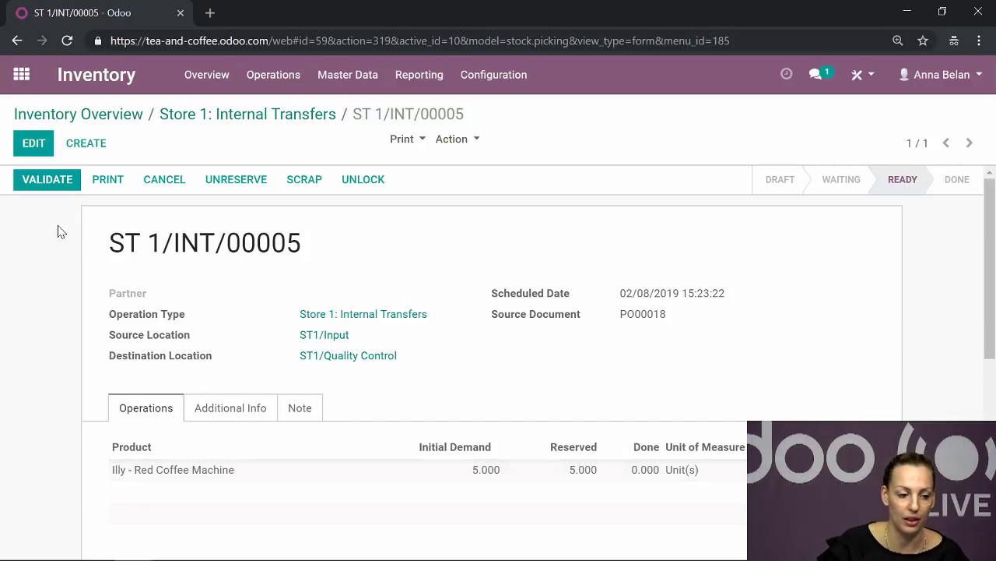
click(51, 183)
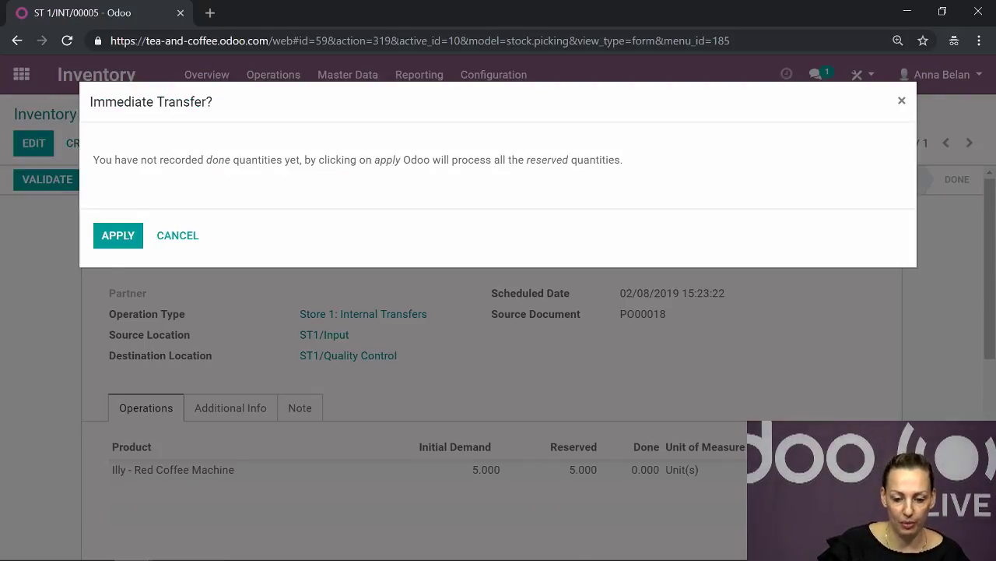
click(118, 241)
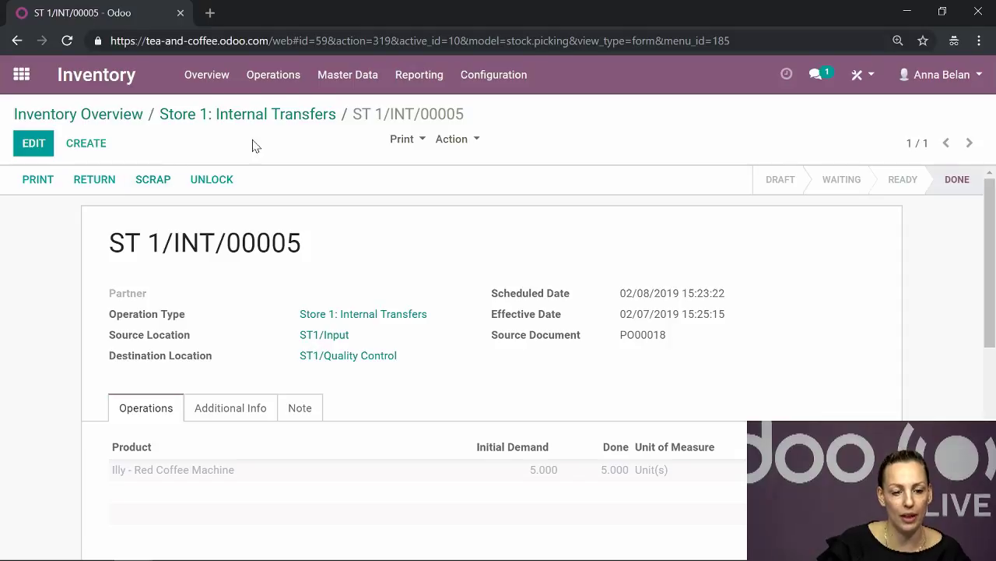
- Return to the inventory overview and validate Store 1's internal transfer from ST1/Quality Control to ST1/Stock as an immediate transfer
click(75, 118)
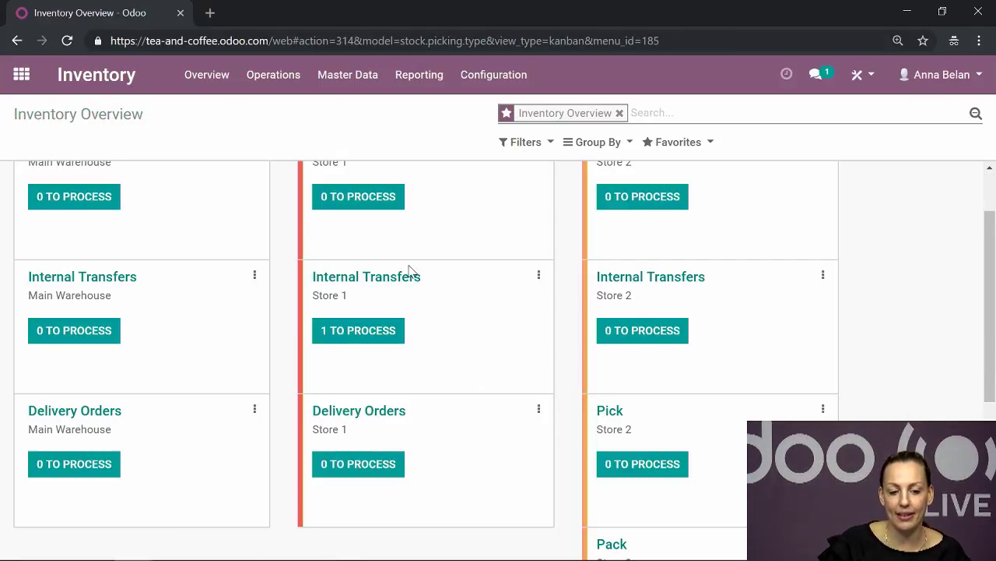
click(348, 338)
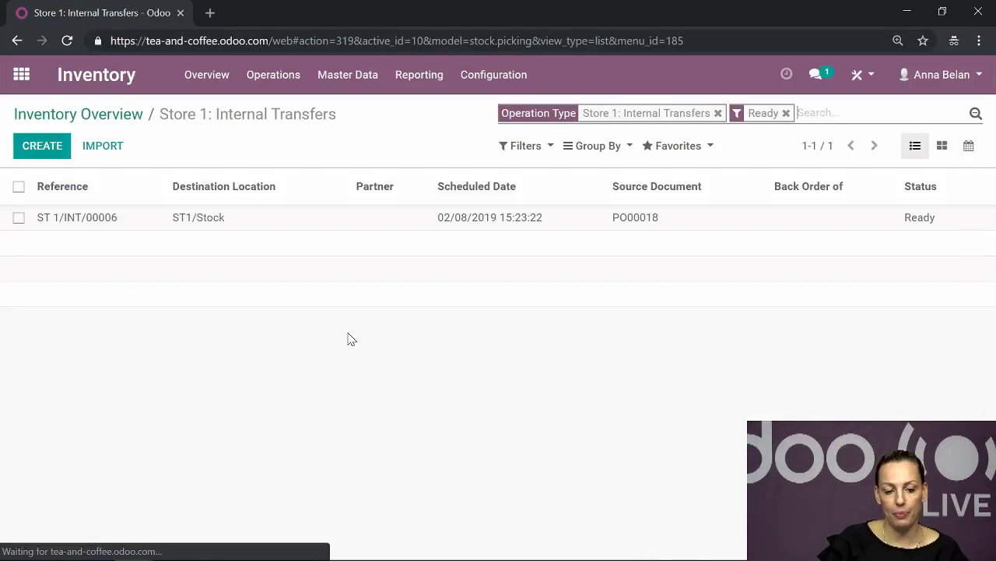
click(280, 222)
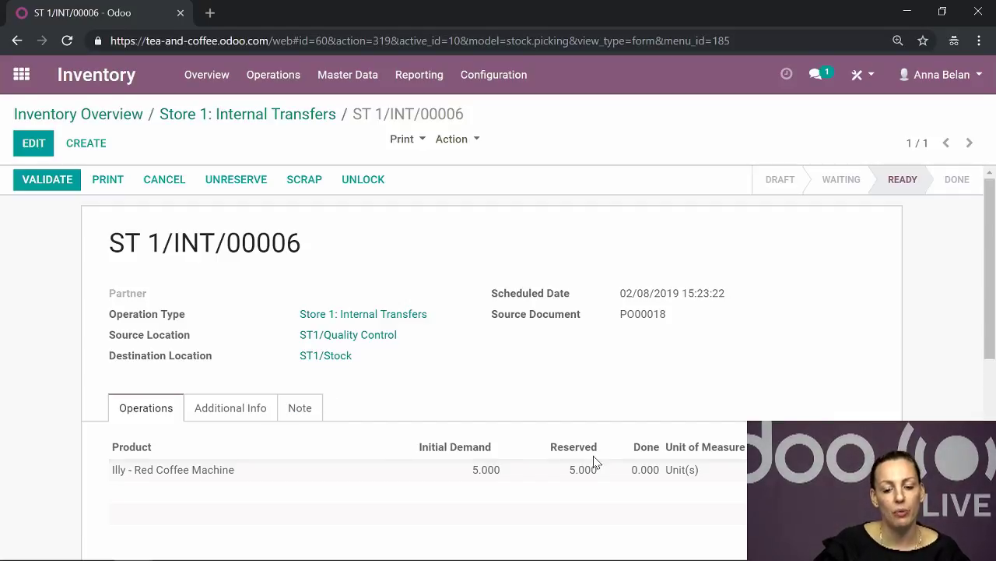
click(33, 179)
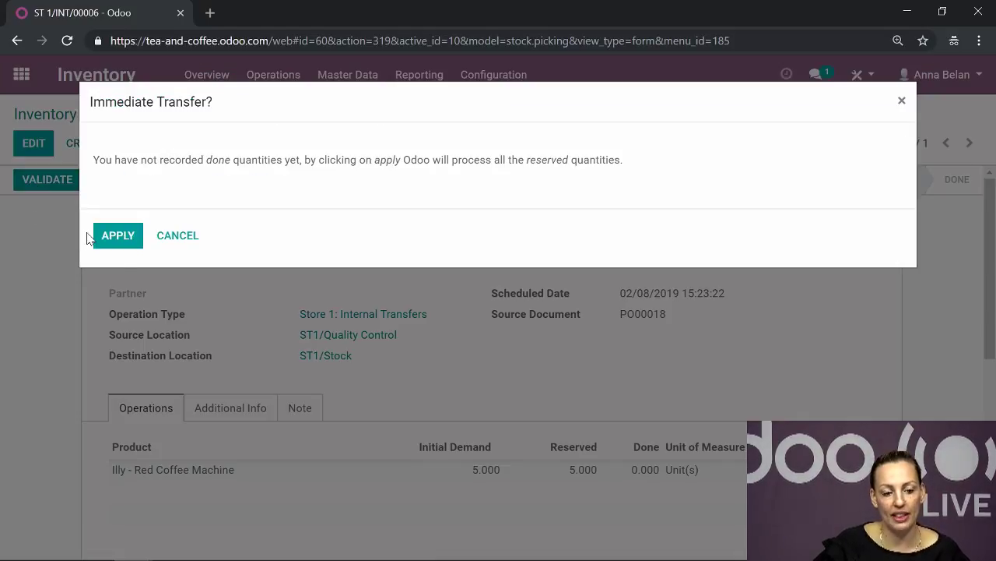
click(118, 237)
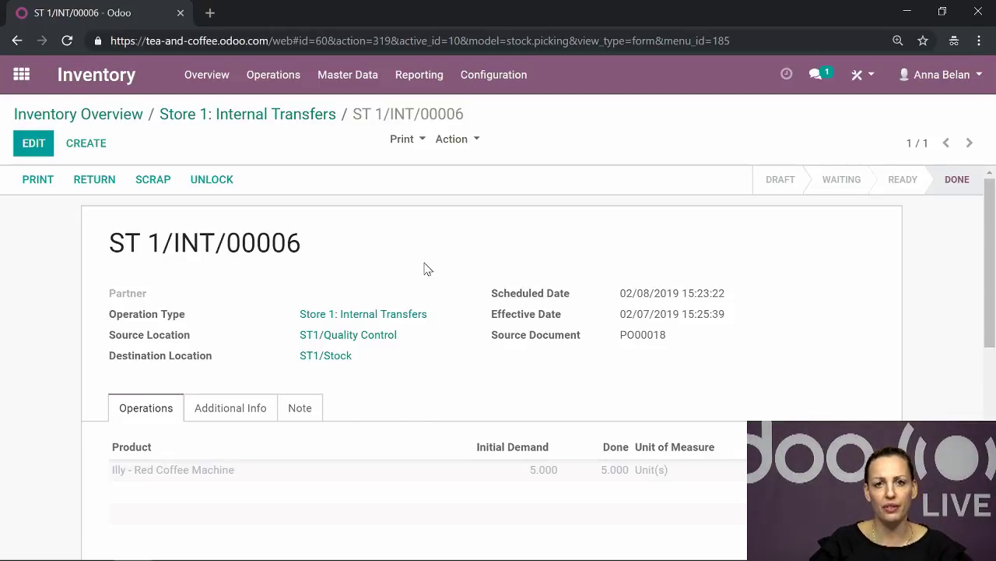
- Return to the inventory overview, switch to the Sales app and create a quotation for the customer Coffeelovers
click(72, 84)
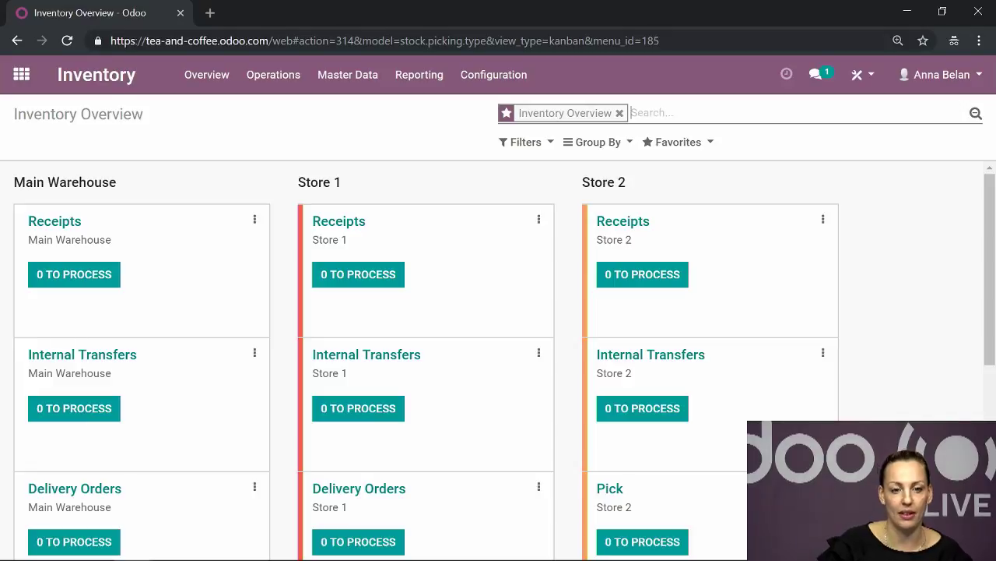
click(22, 77)
click(437, 257)
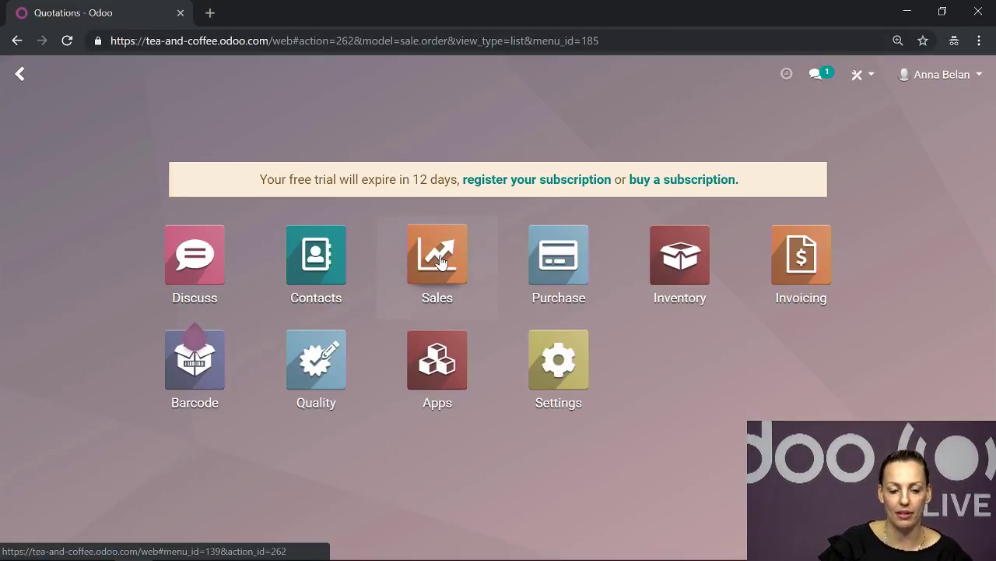
click(44, 154)
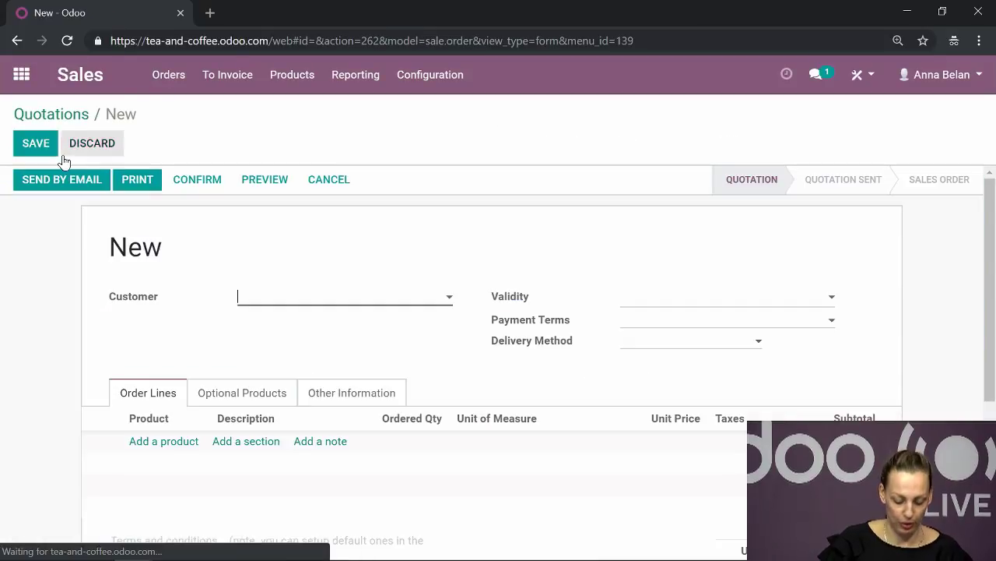
click(320, 307)
click(302, 344)
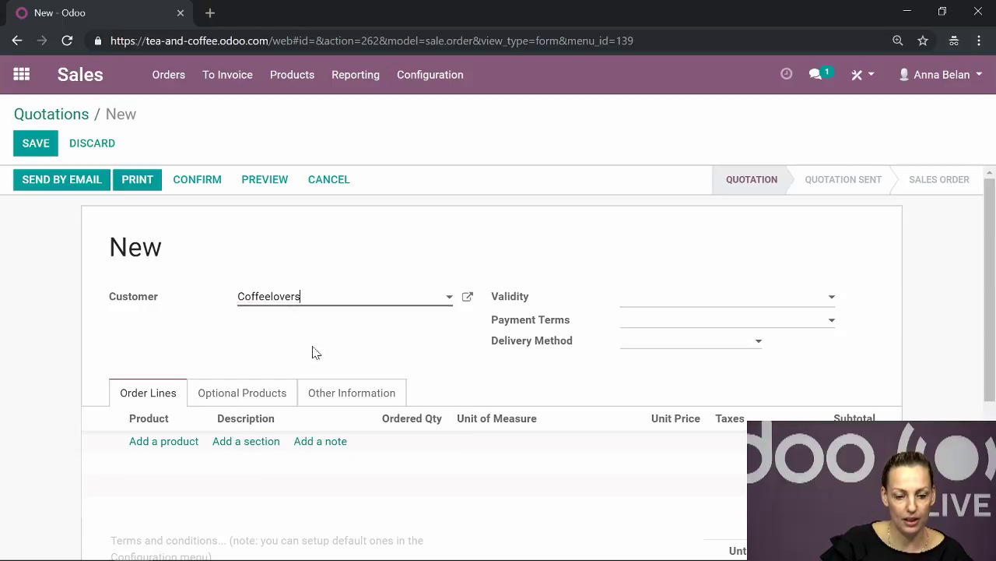
- Add an order line for Fairytale - Strawberry tea with an ordered quantity of 10 and save the quotation
click(164, 447)
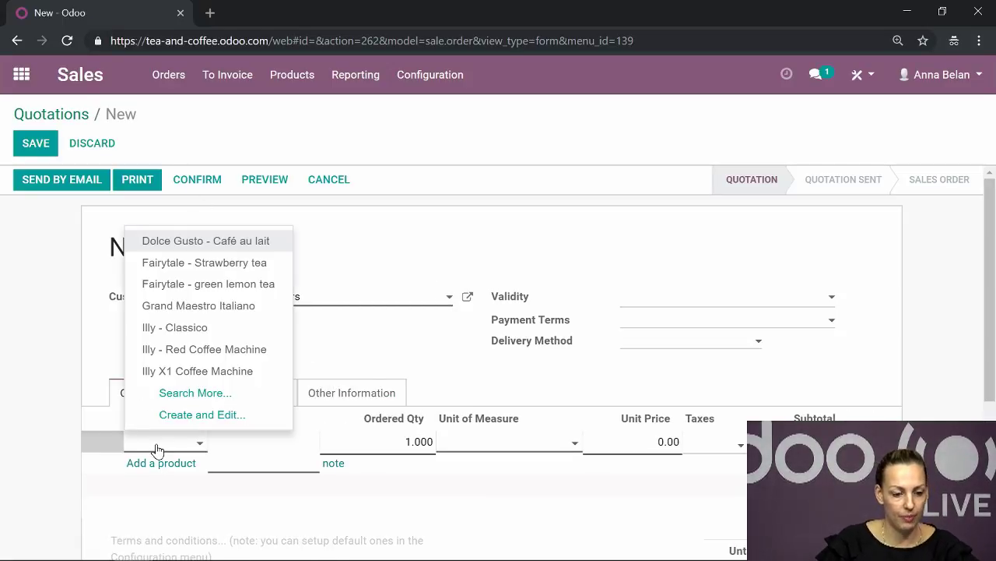
click(234, 265)
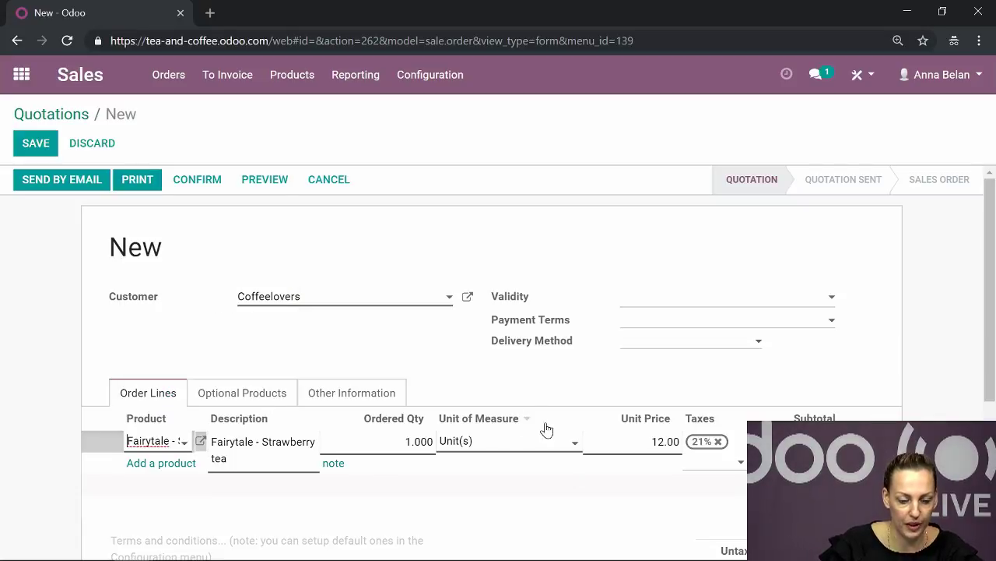
click(428, 442)
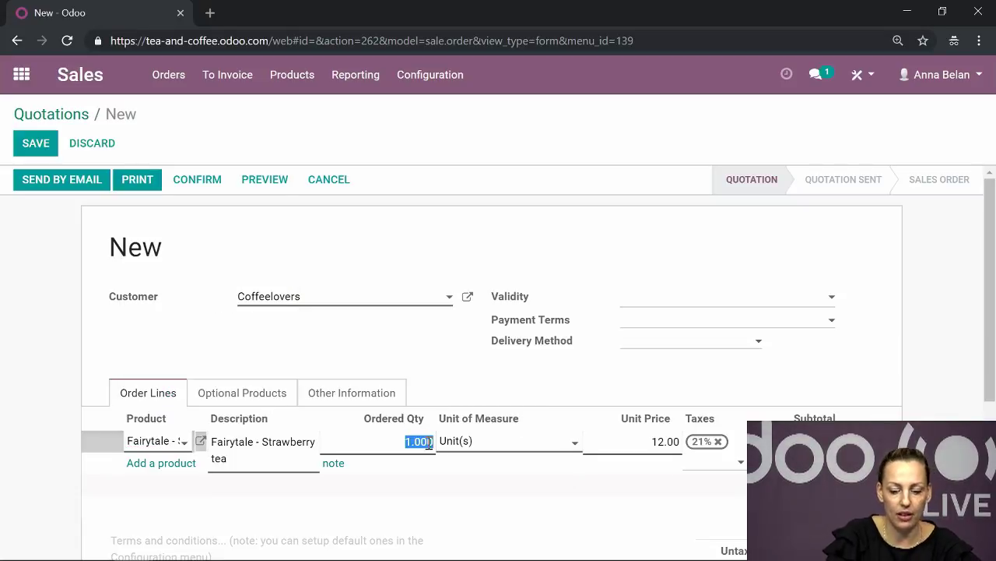
text(10)
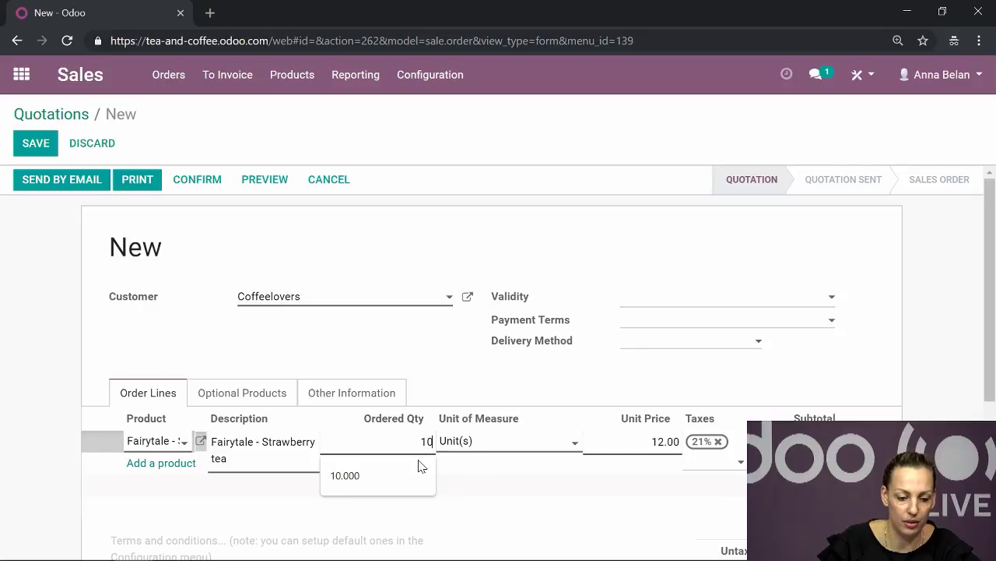
click(349, 487)
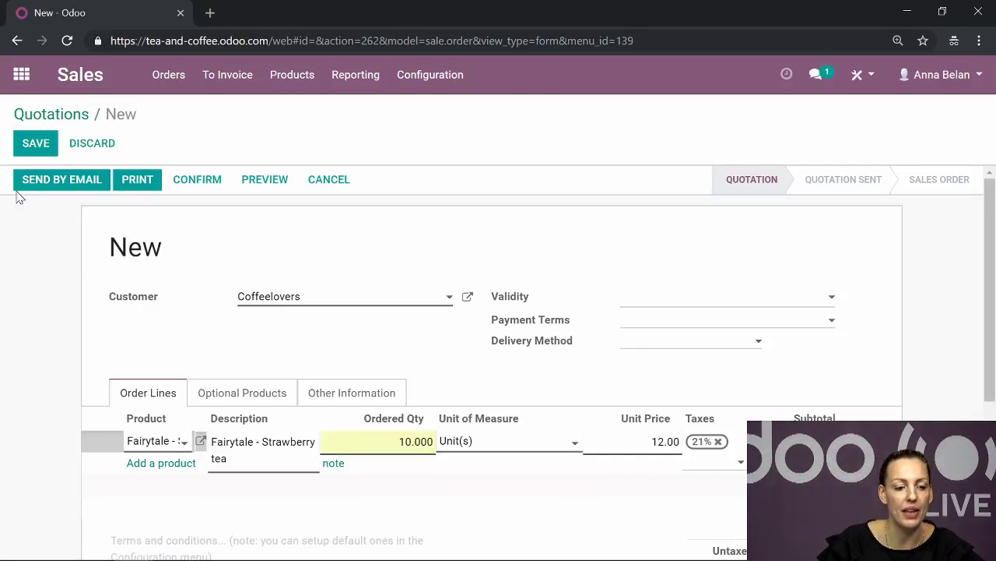
click(23, 147)
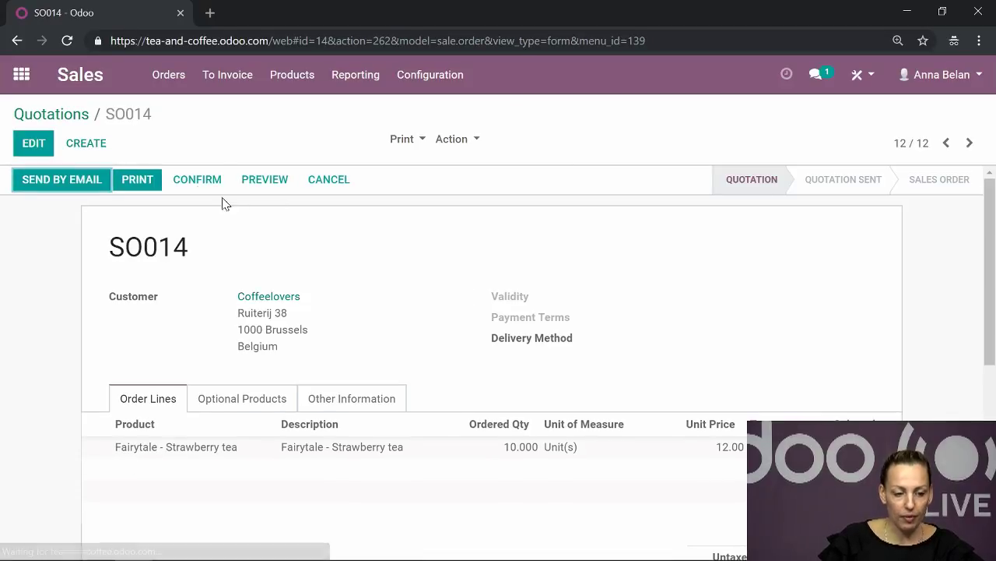
- Edit the quotation's shipping information to use the Store 2 warehouse and save it
click(26, 143)
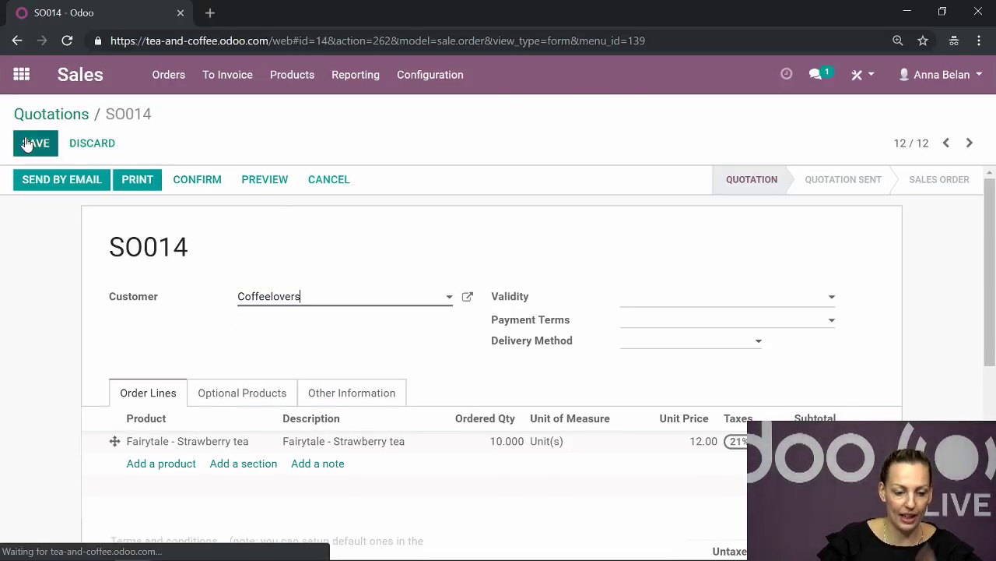
click(344, 397)
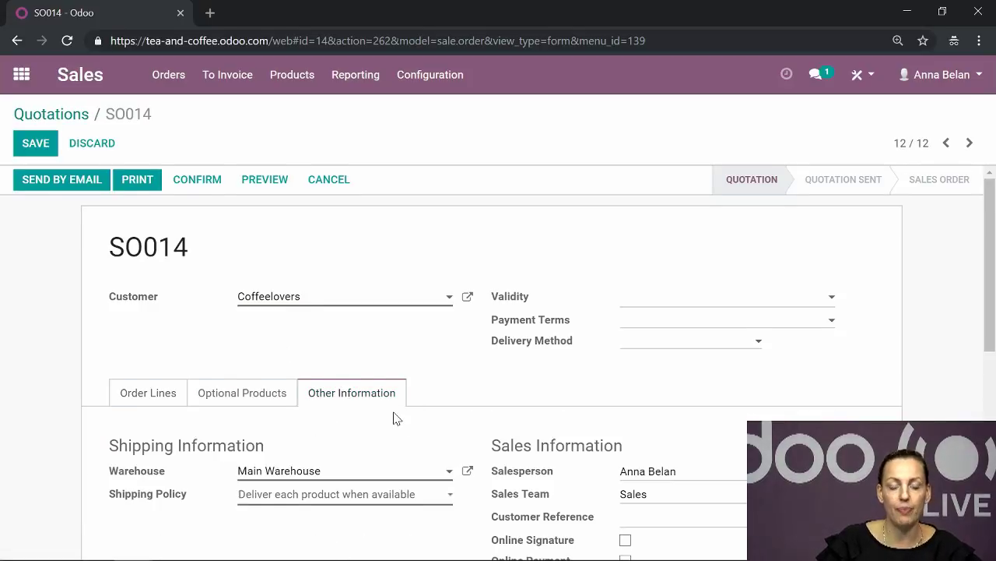
scroll(394, 419, down, 1)
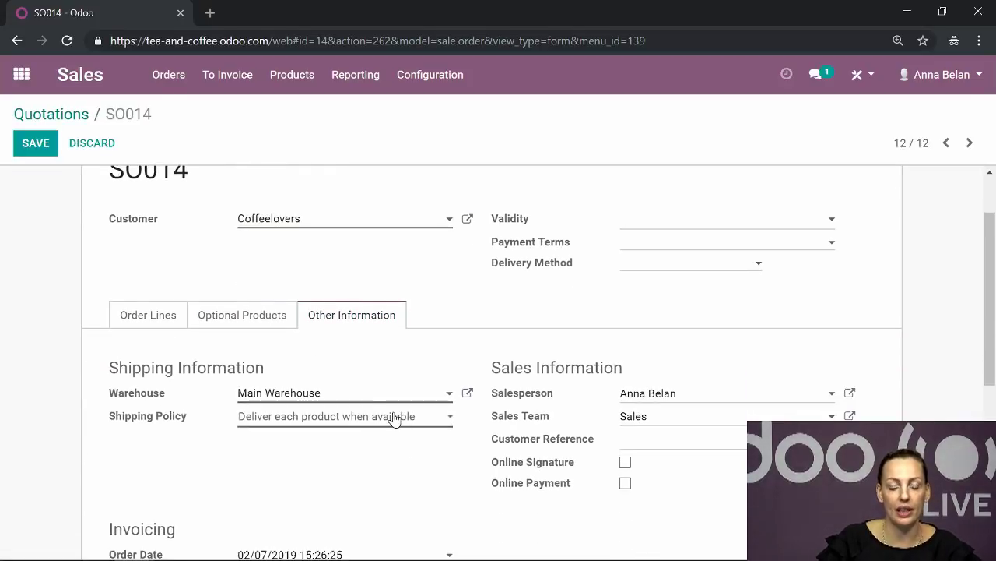
click(263, 395)
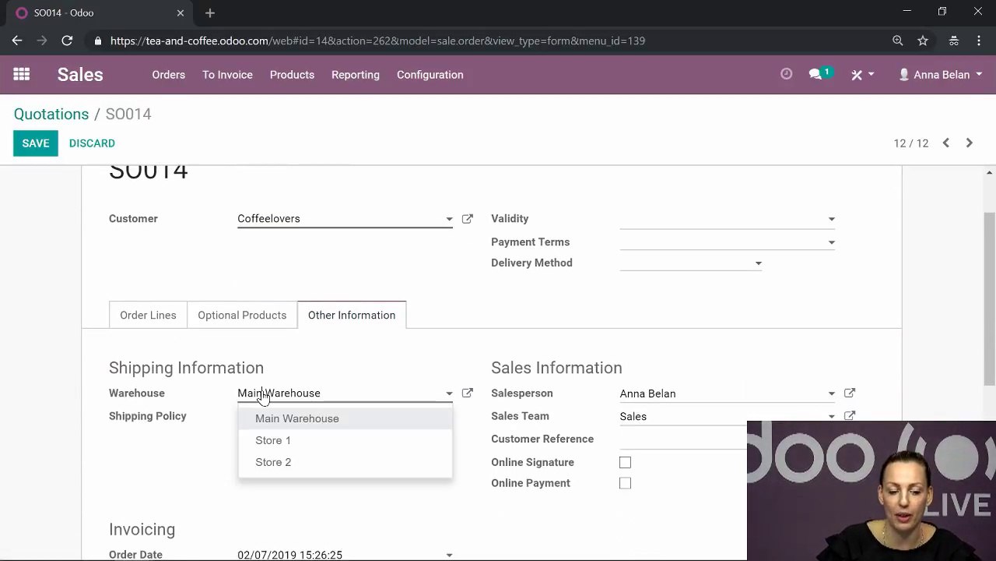
click(283, 467)
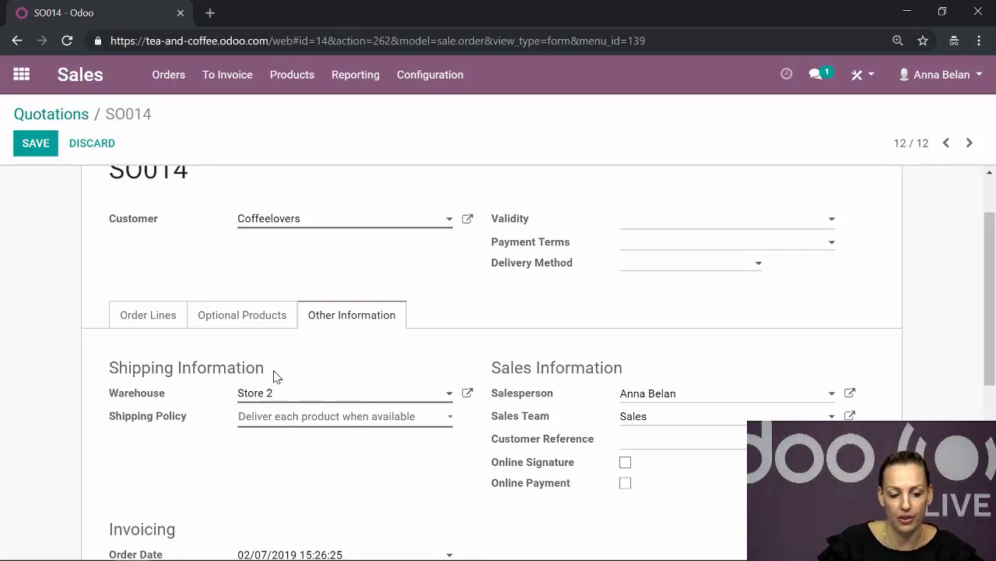
scroll(401, 389, up, 1)
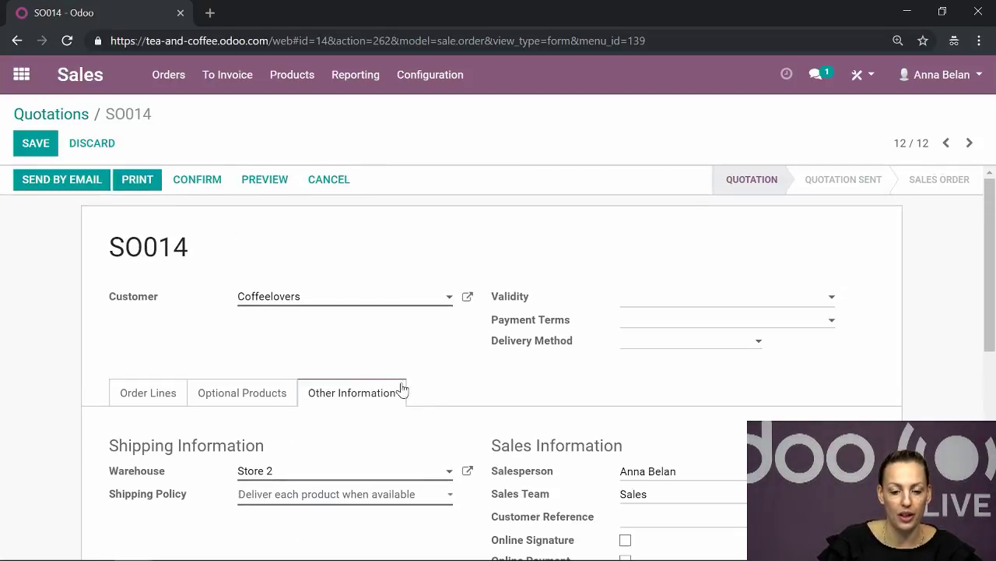
click(26, 144)
- Review the quotation's order lines, confirm it as a sales order and open its delivery transfers
click(135, 405)
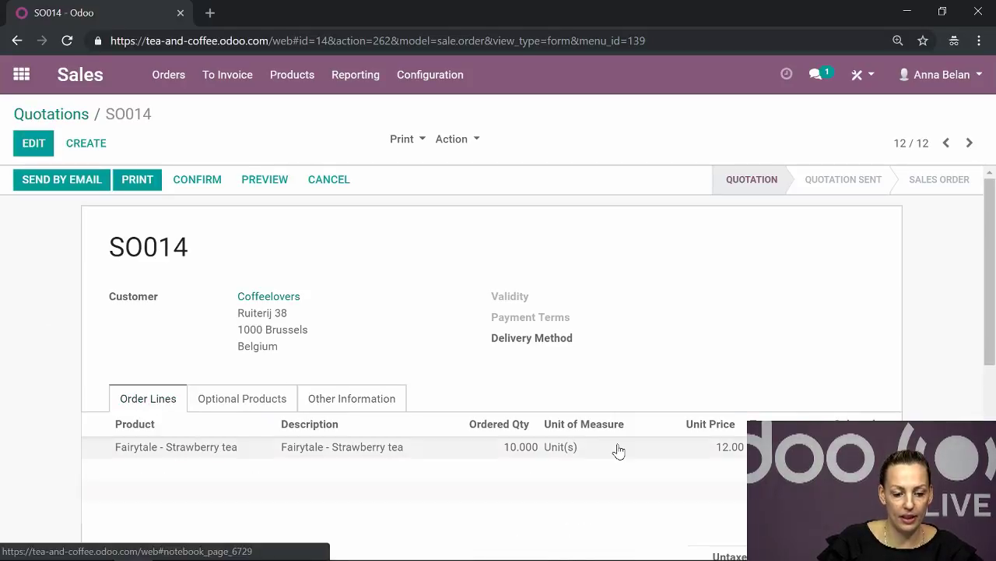
click(201, 186)
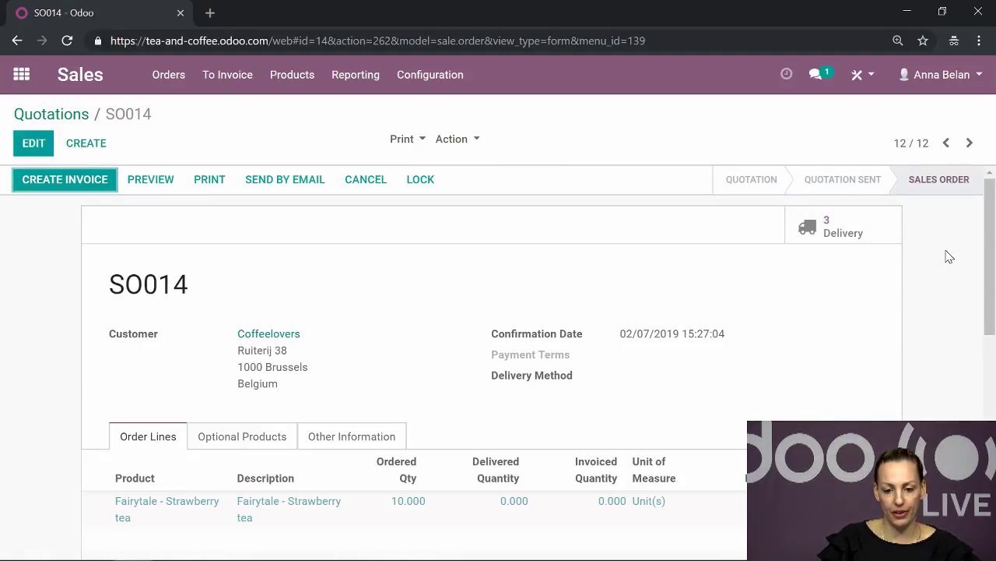
click(841, 228)
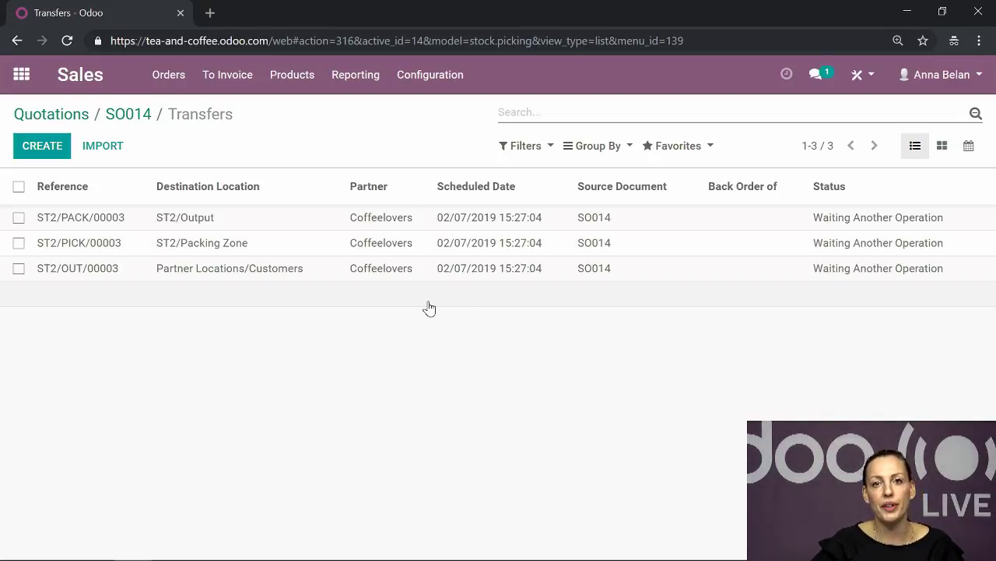
- In the Purchase app, open the SupplyHouse.com request for quotation whose source document is SO014 and confirm the order
click(21, 74)
click(543, 269)
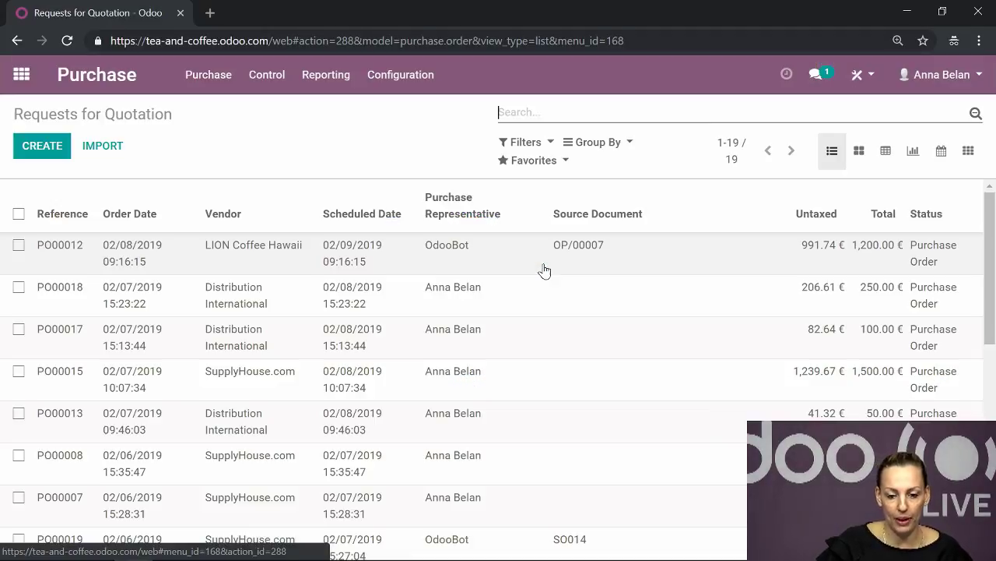
scroll(590, 285, down, 2)
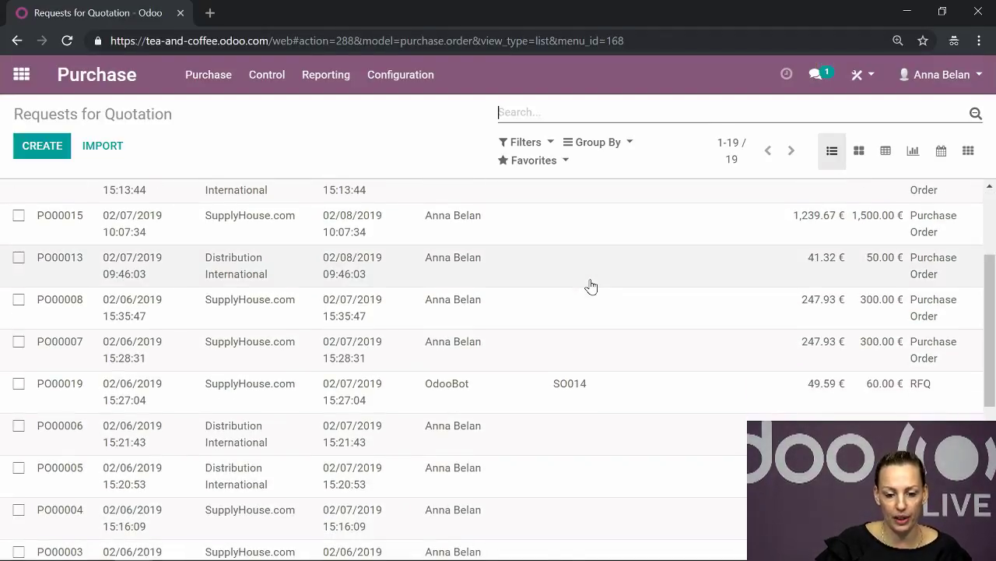
scroll(767, 394, down, 1)
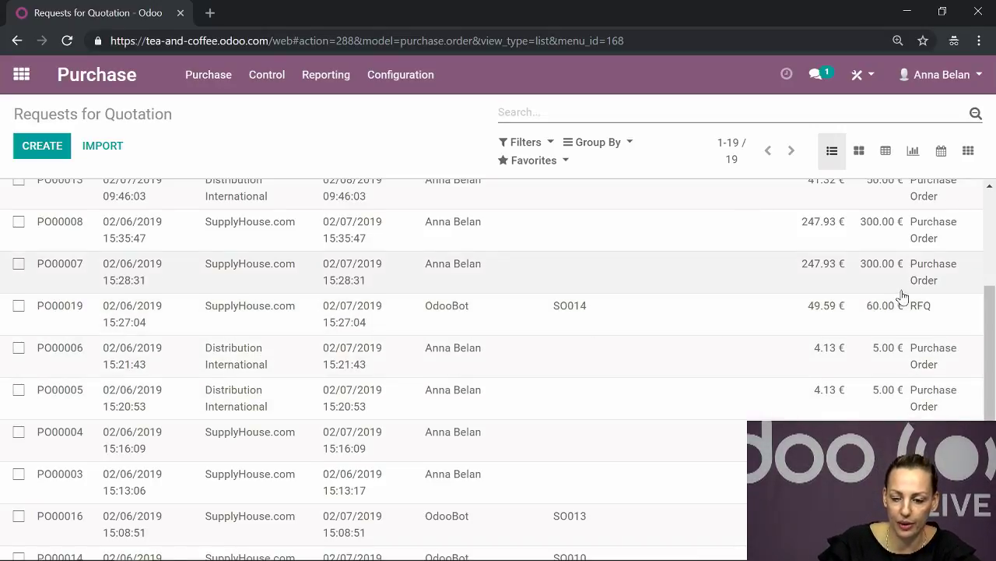
click(550, 325)
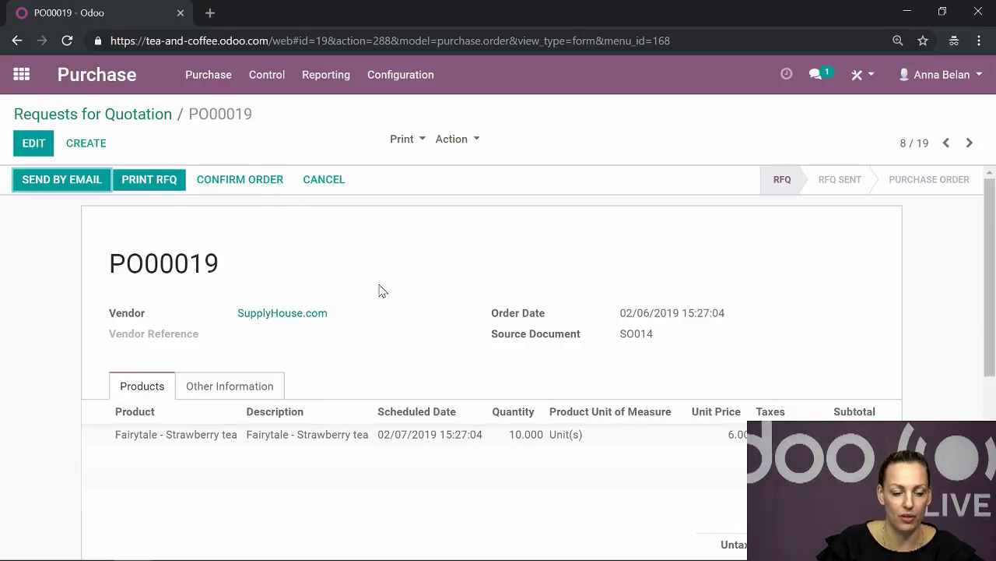
click(252, 185)
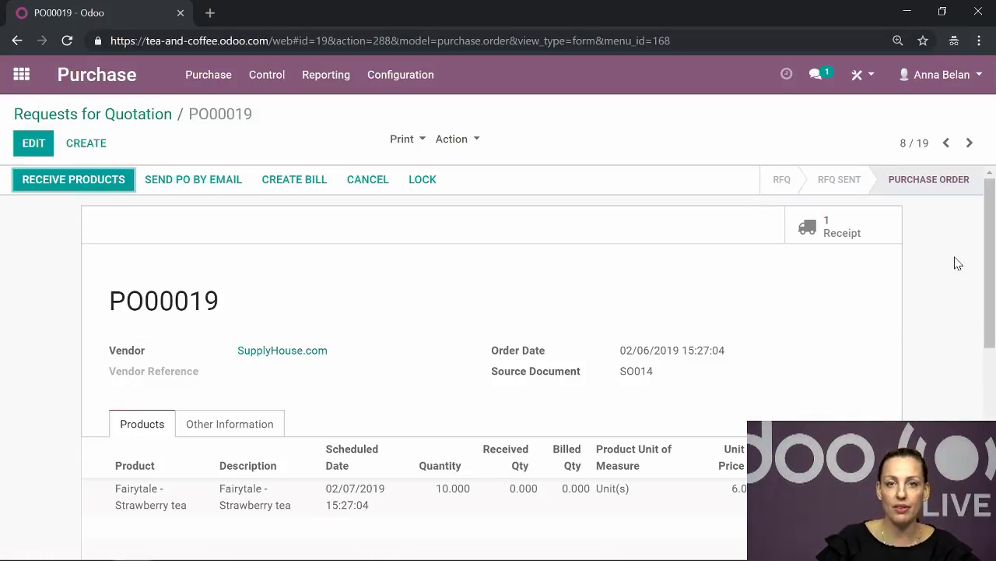
- Check the delivery destination in the purchase order's other information
click(271, 427)
scroll(374, 373, down, 1)
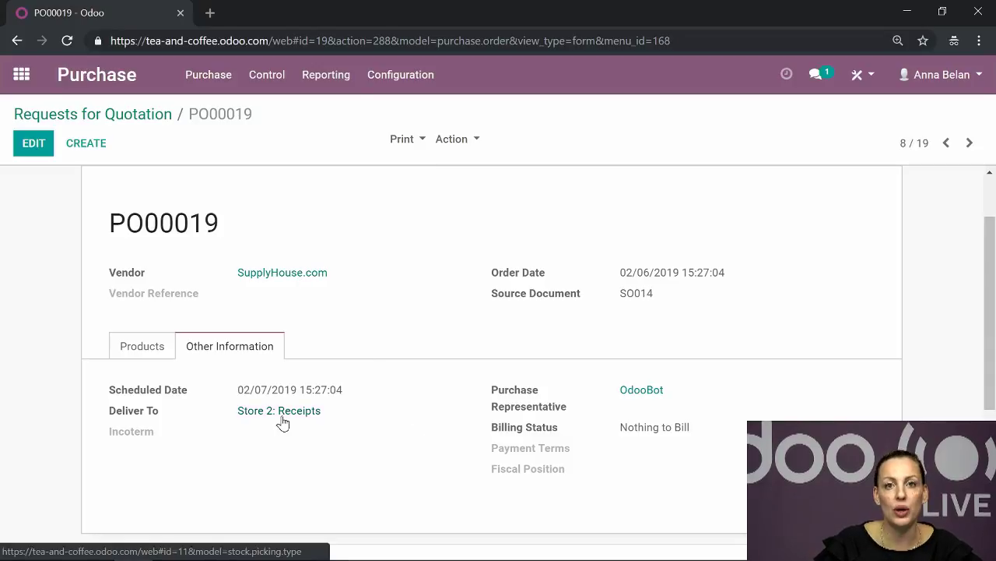
scroll(282, 421, up, 2)
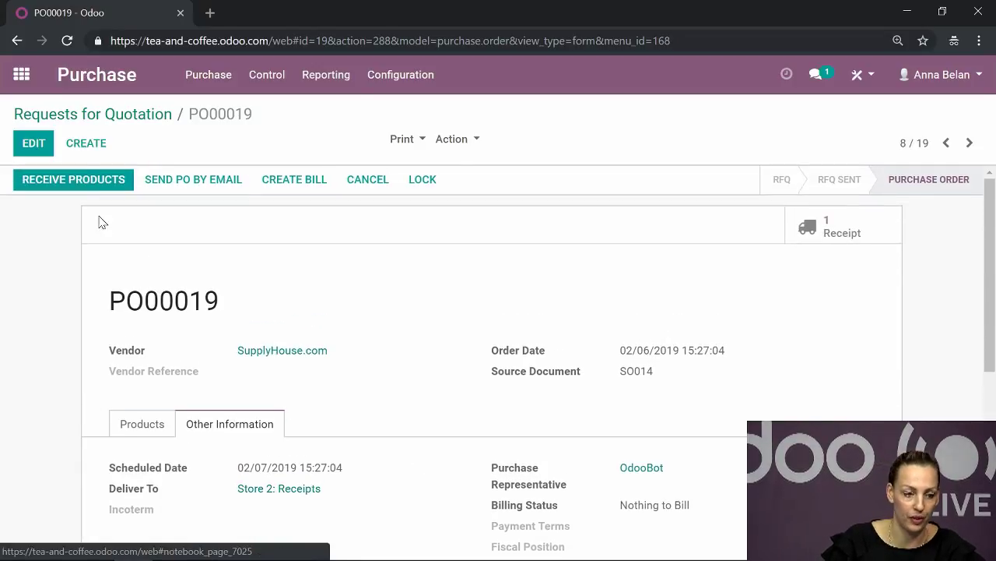
- Switch to the Inventory app and validate Store 2's ready receipt from SupplyHouse.com as an immediate transfer
click(21, 74)
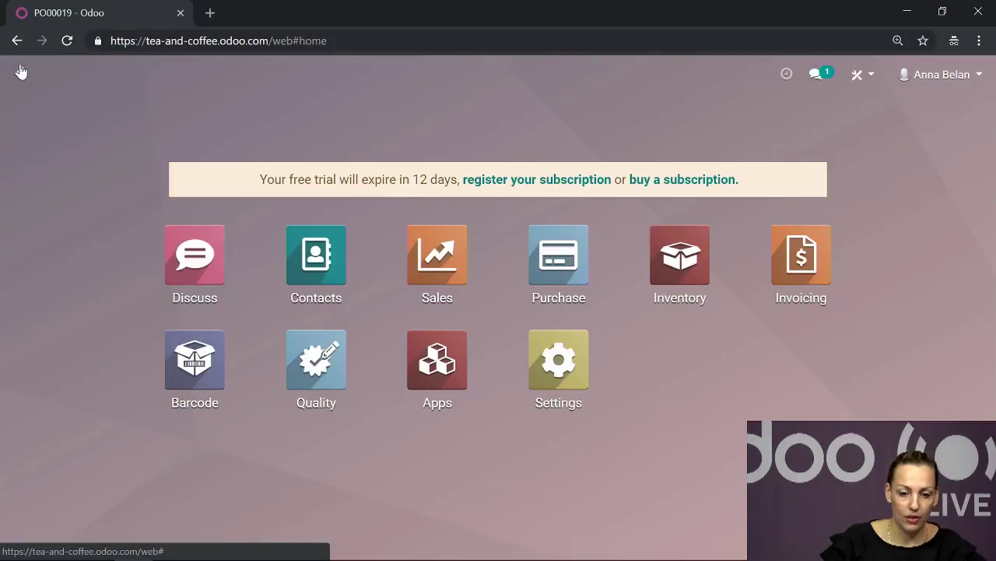
click(654, 276)
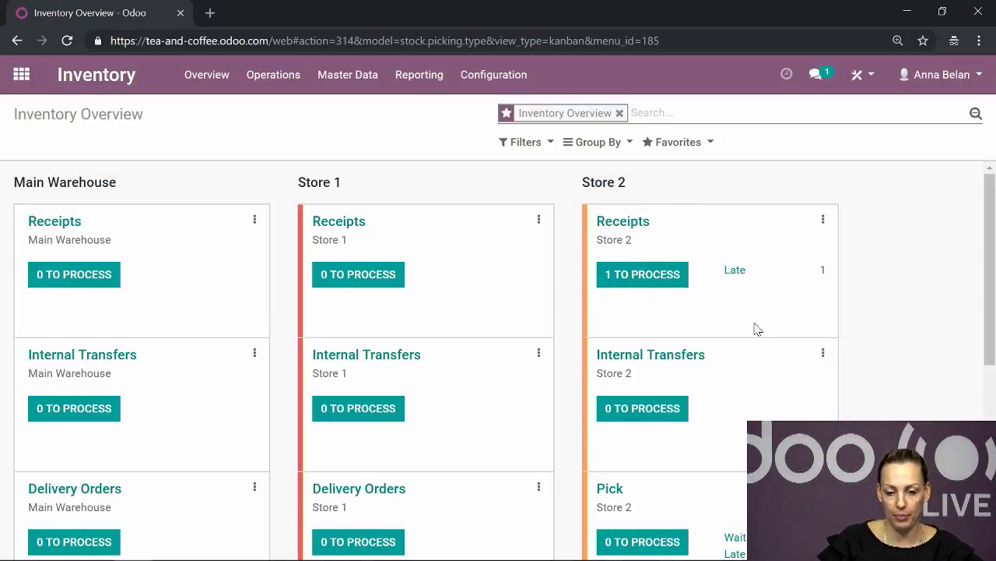
click(680, 278)
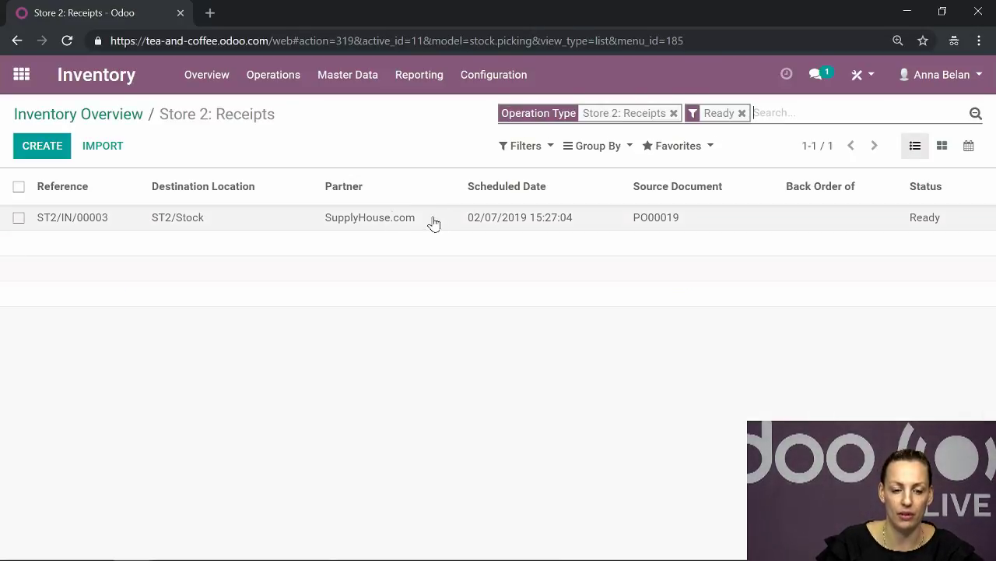
click(438, 224)
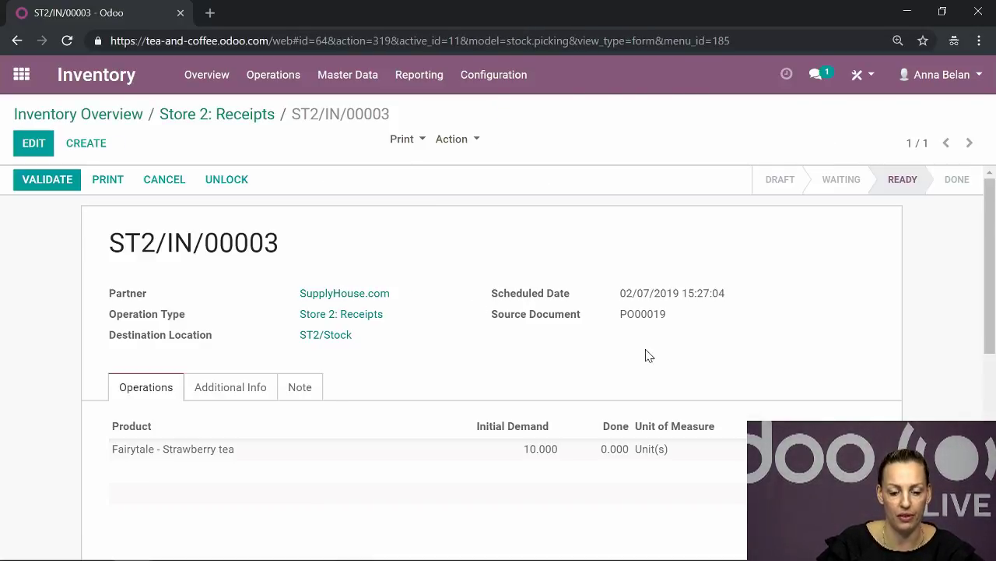
click(39, 181)
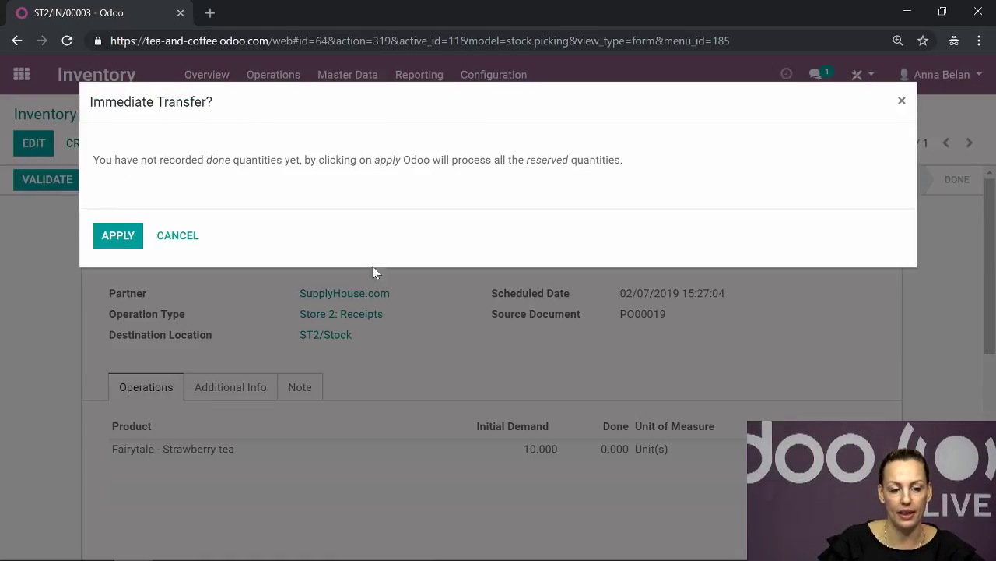
click(133, 237)
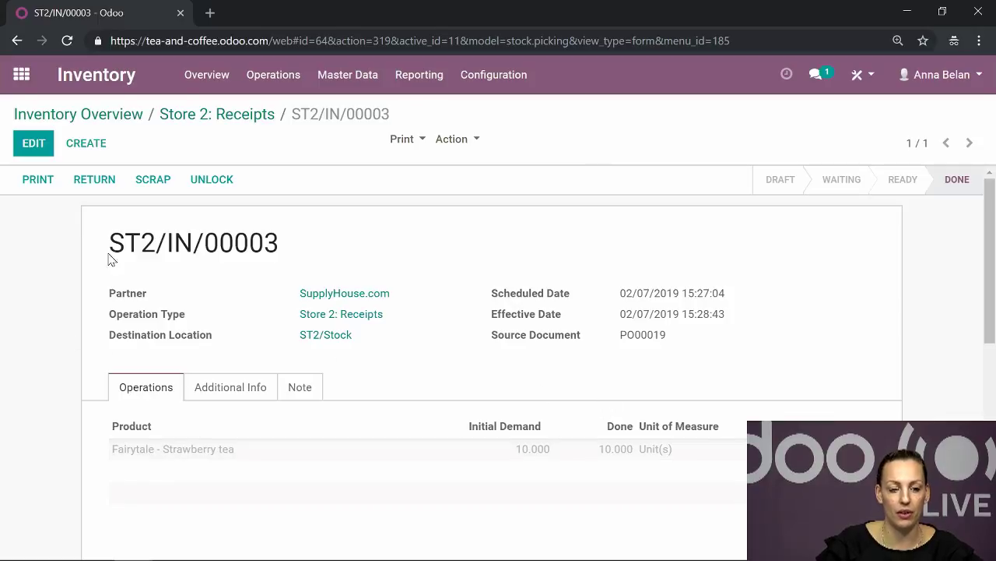
- Open Store 2's ready pick transfer for SO014 from the inventory overview and validate it as an immediate transfer
click(52, 116)
scroll(959, 366, down, 5)
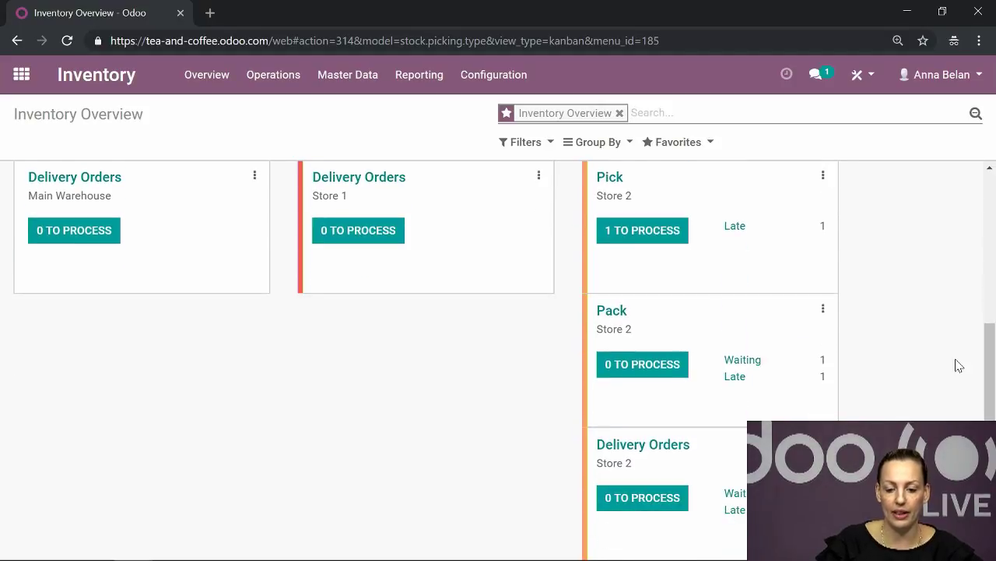
scroll(959, 366, up, 1)
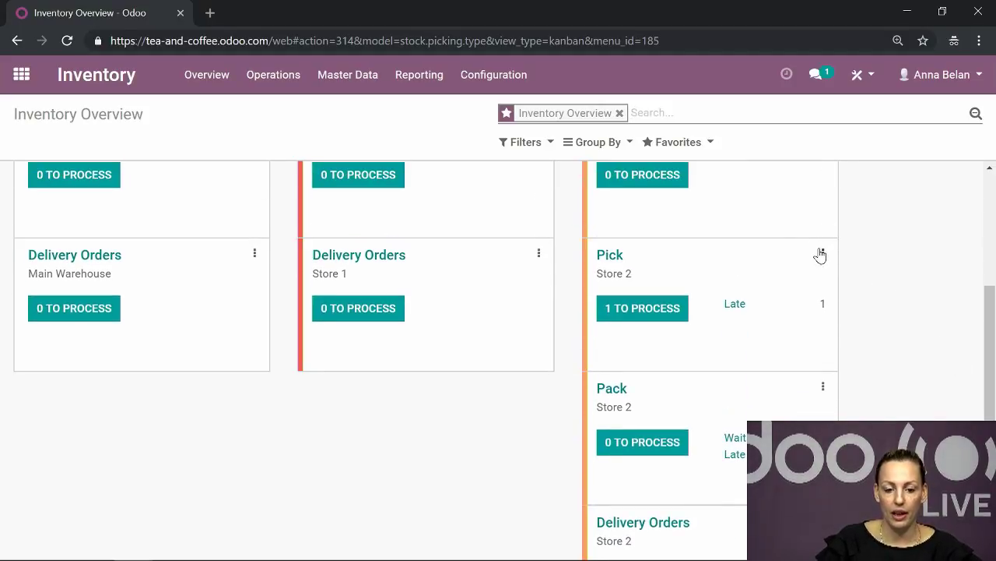
click(629, 308)
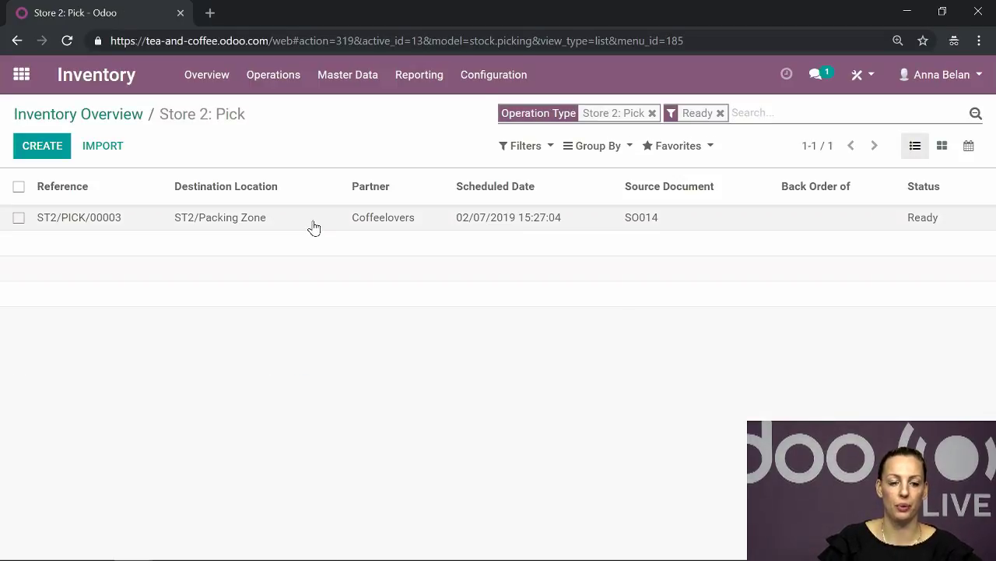
click(312, 225)
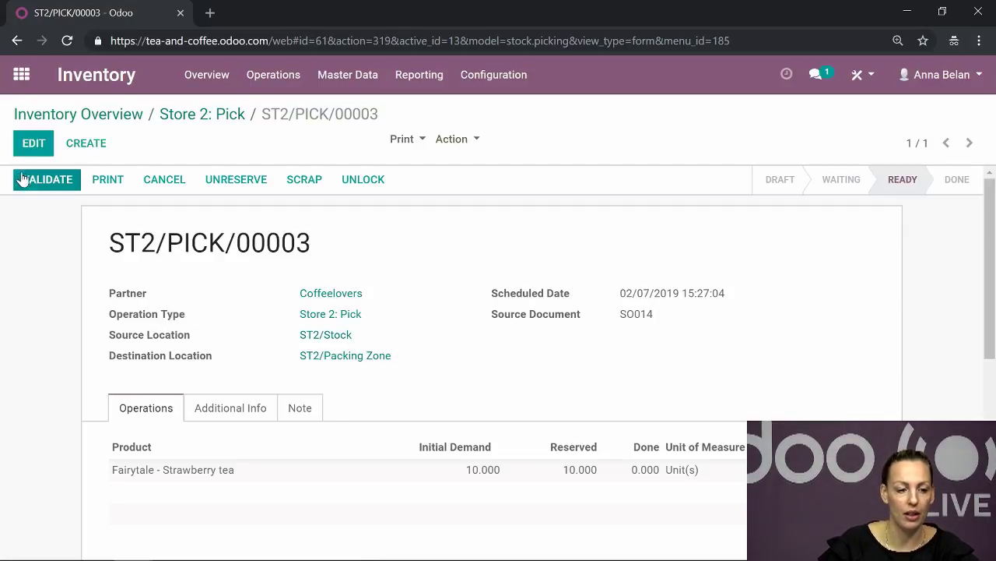
click(49, 183)
click(101, 240)
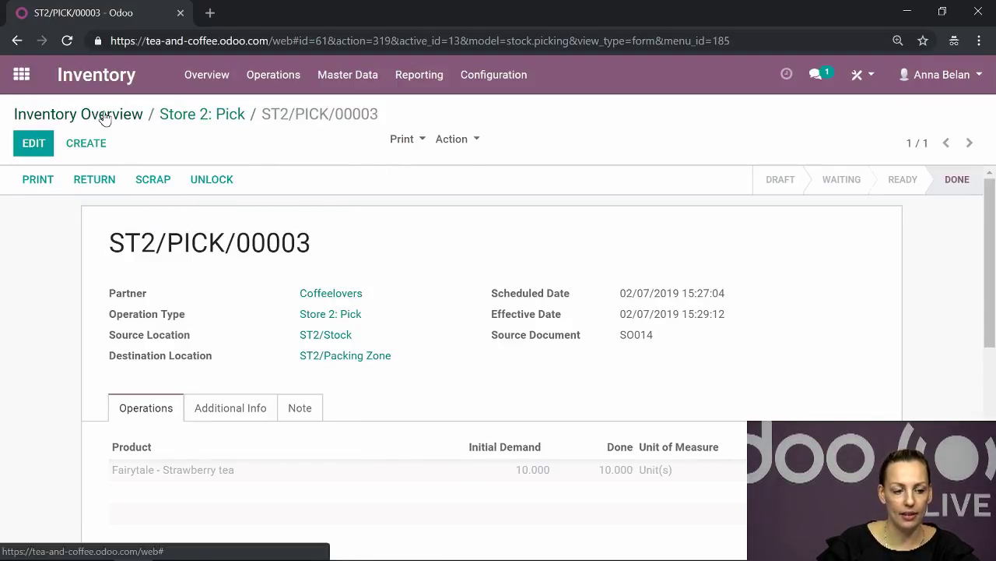
- Return to the inventory overview and validate Store 2's ready pack transfer for SO014 as an immediate transfer
click(108, 117)
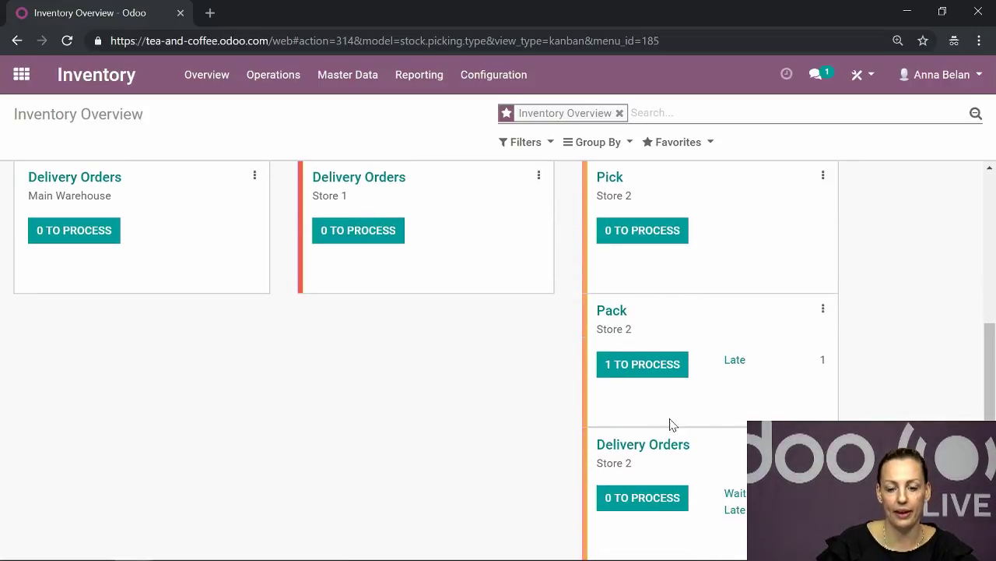
click(637, 366)
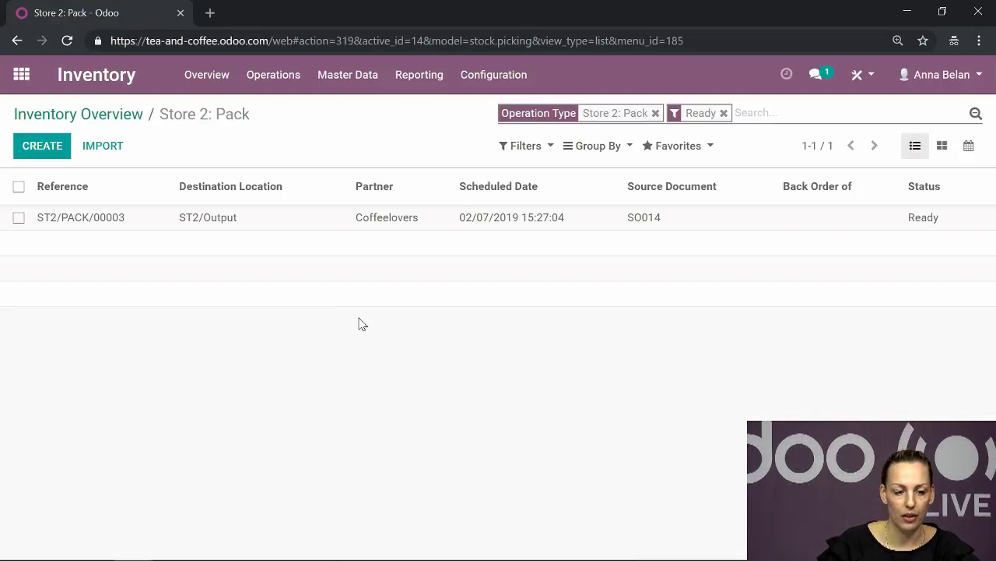
click(305, 229)
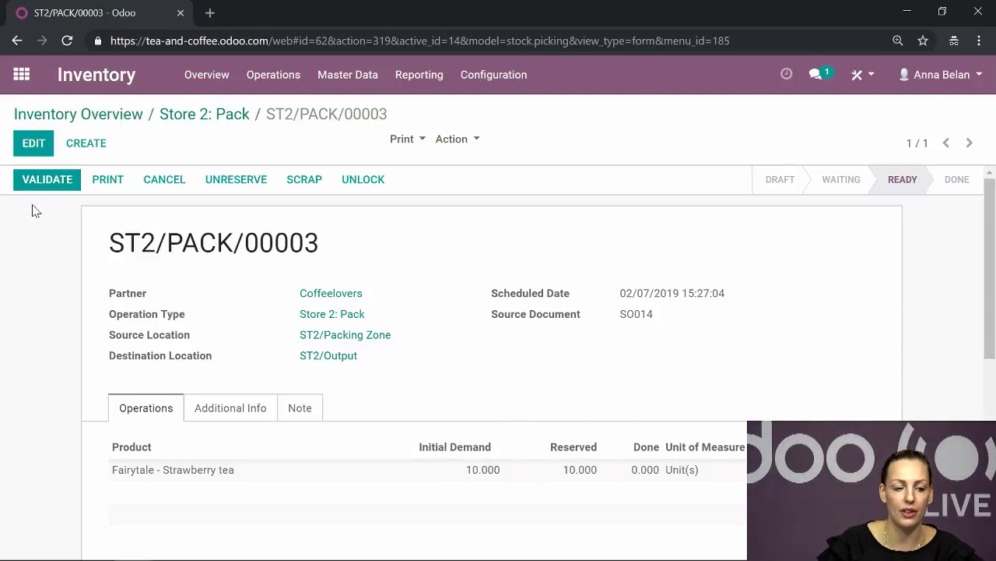
click(45, 183)
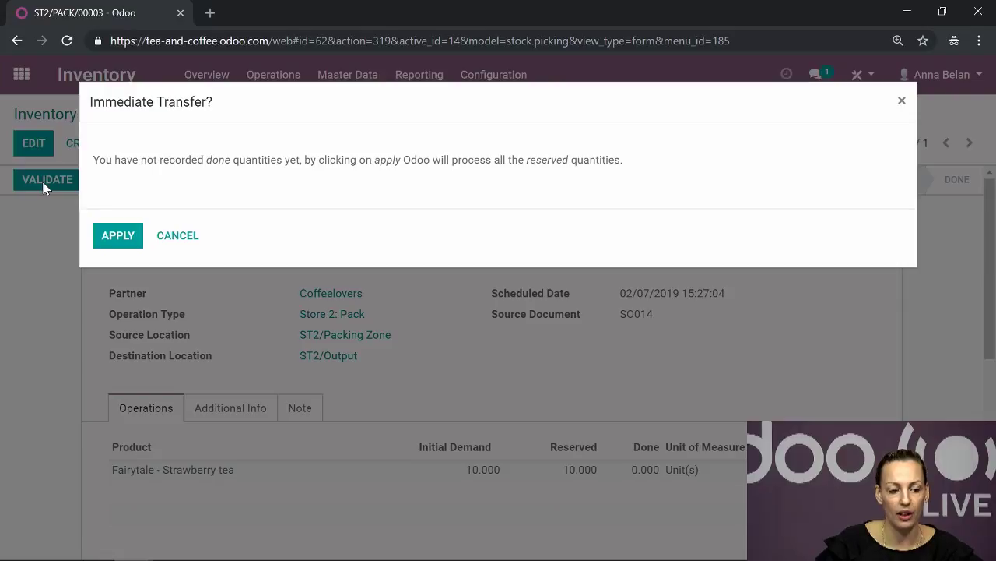
click(112, 243)
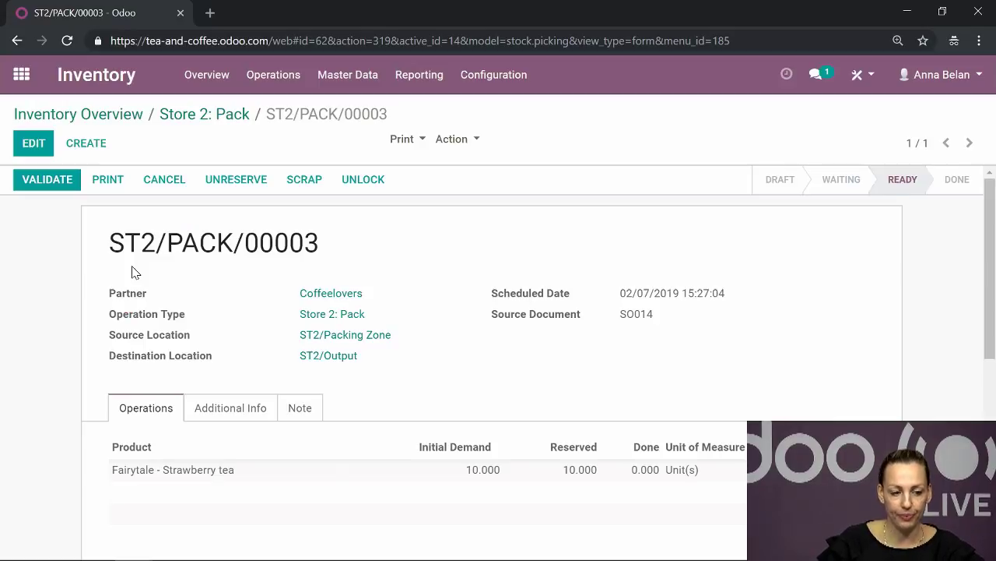
- Return to the inventory overview and validate Store 2's ready delivery order for SO014 as an immediate transfer
click(89, 116)
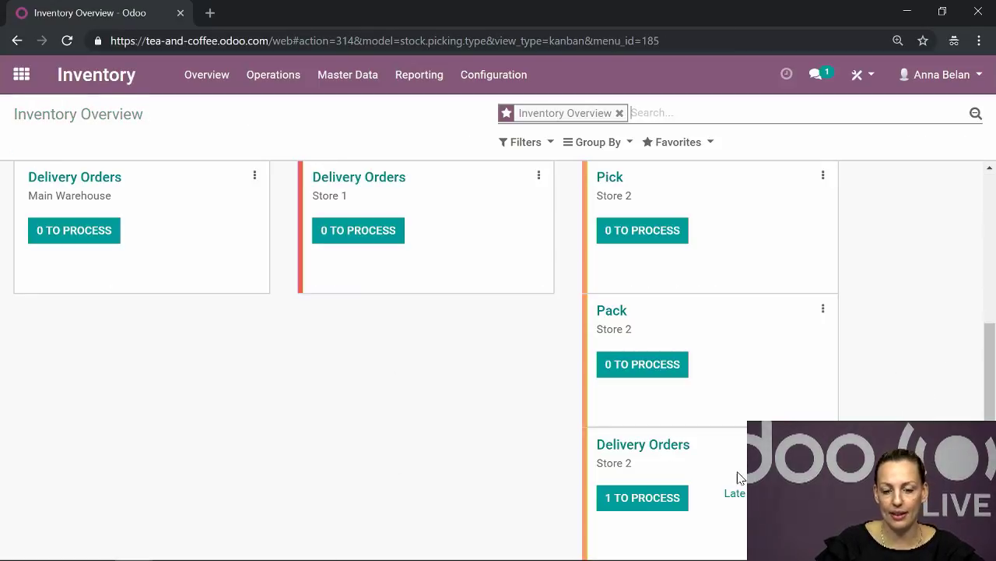
scroll(811, 379, down, 1)
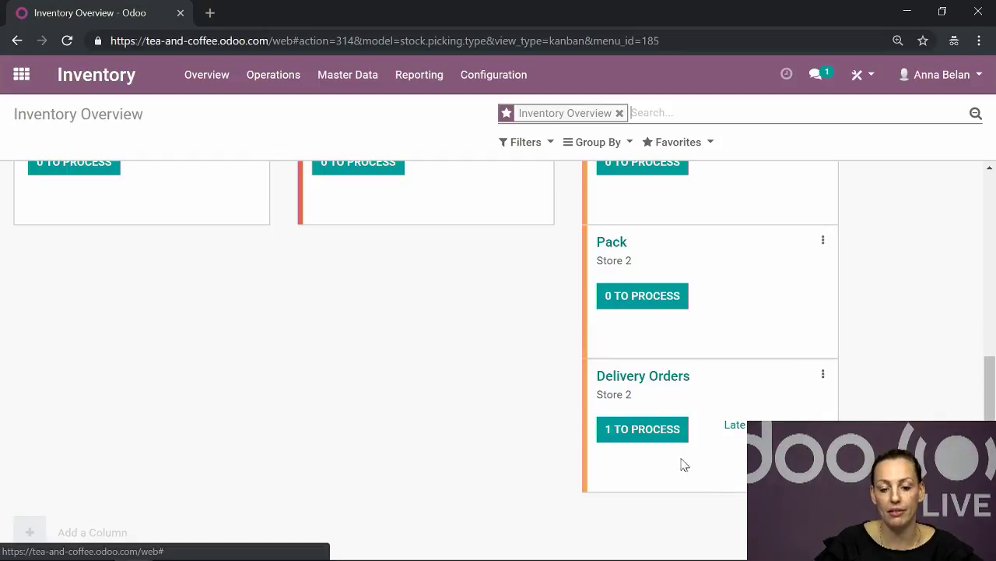
click(653, 435)
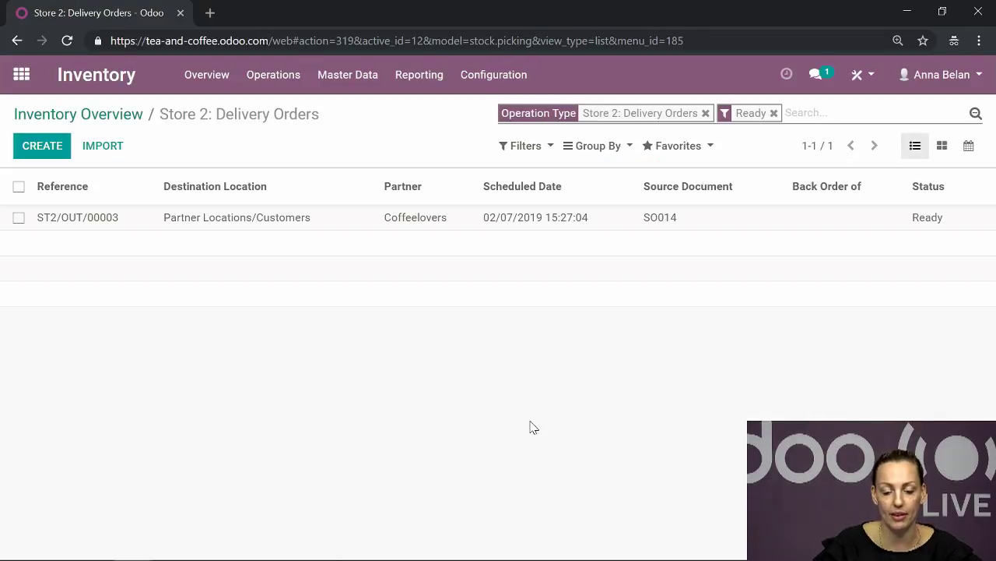
click(362, 221)
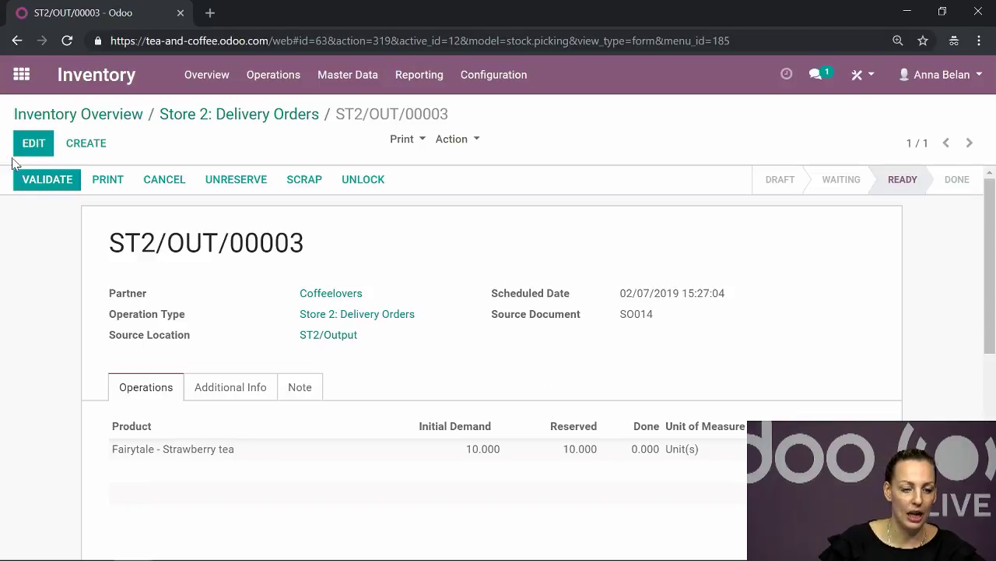
click(35, 182)
click(133, 243)
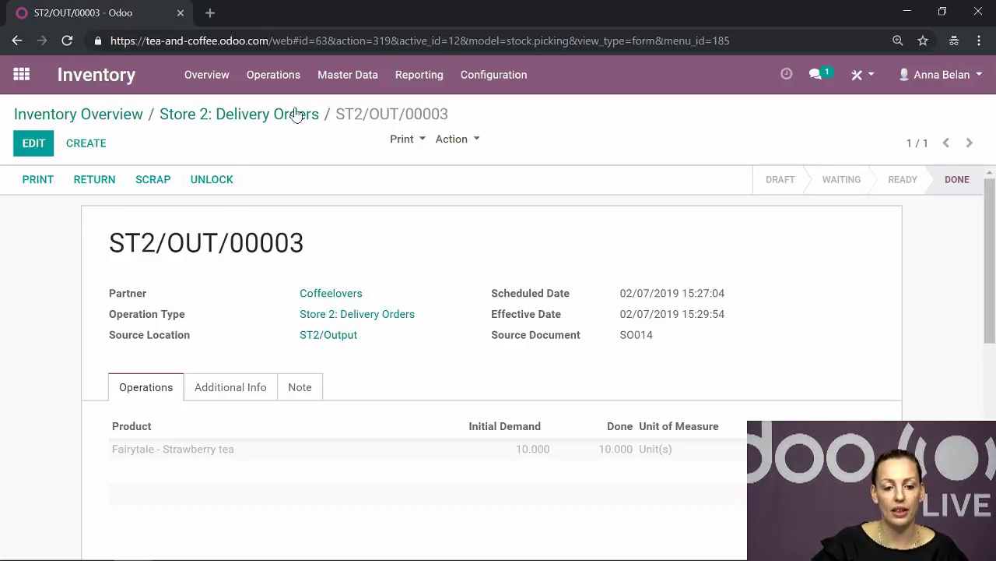
- Open the Main Warehouse configuration for editing, review its shipment and resupply options, and save it
click(472, 78)
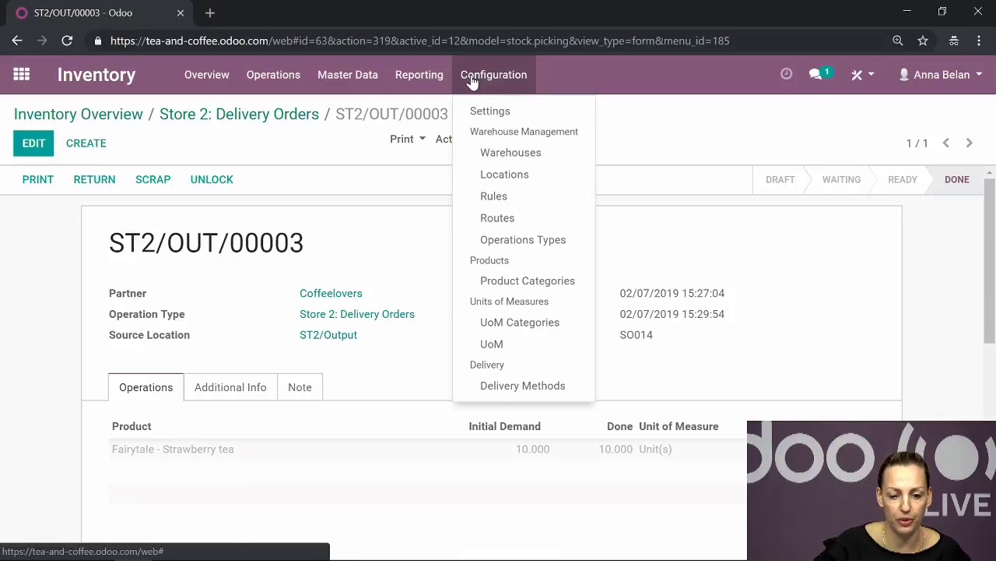
click(532, 152)
click(239, 235)
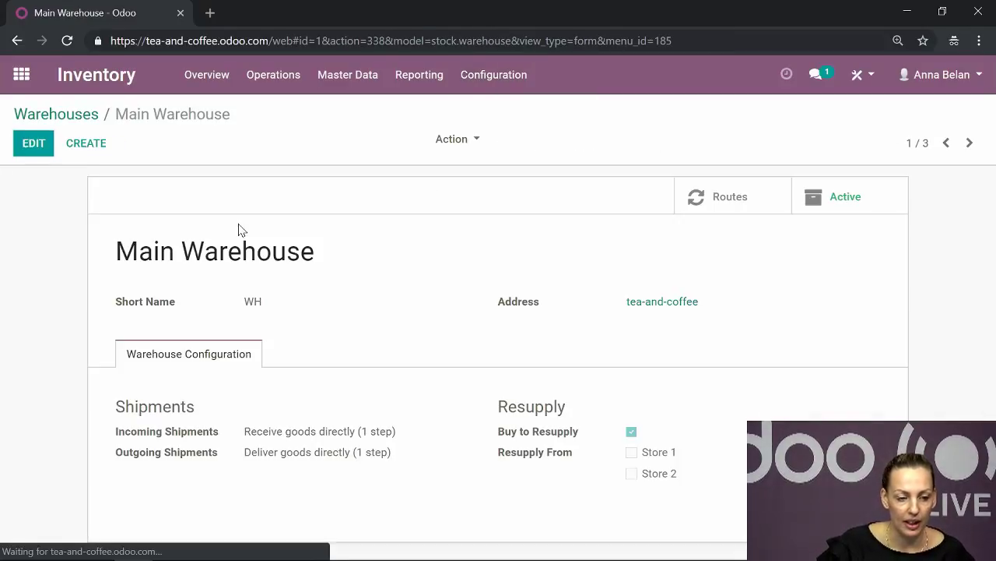
click(20, 148)
scroll(411, 278, down, 2)
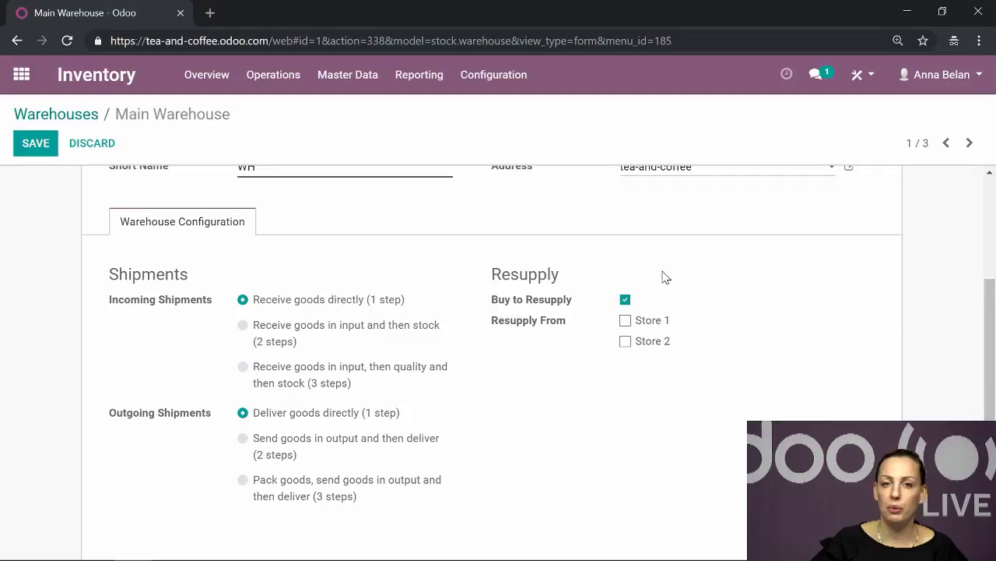
click(26, 145)
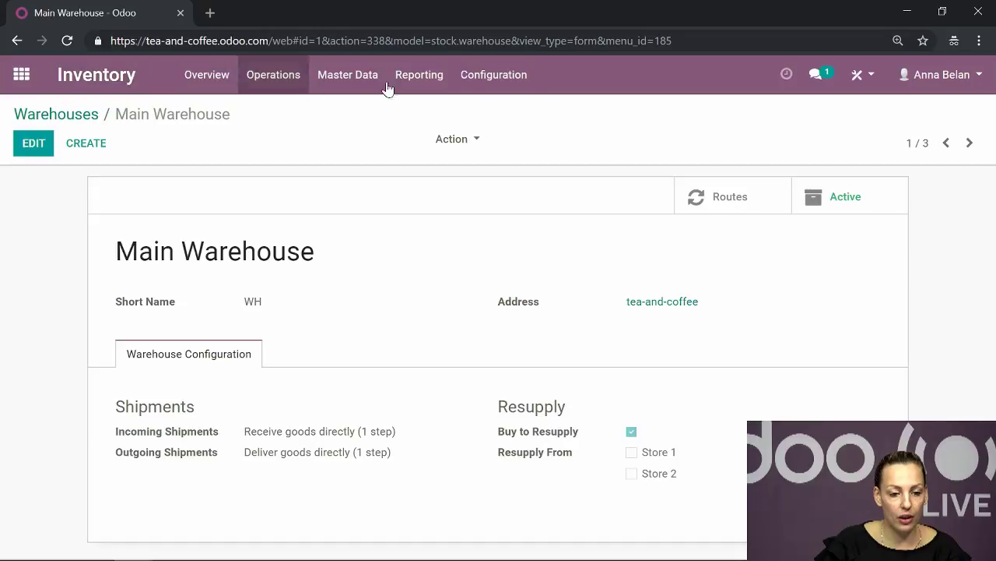
- Open the Inventory settings and review the operations options and shipping connectors
click(480, 78)
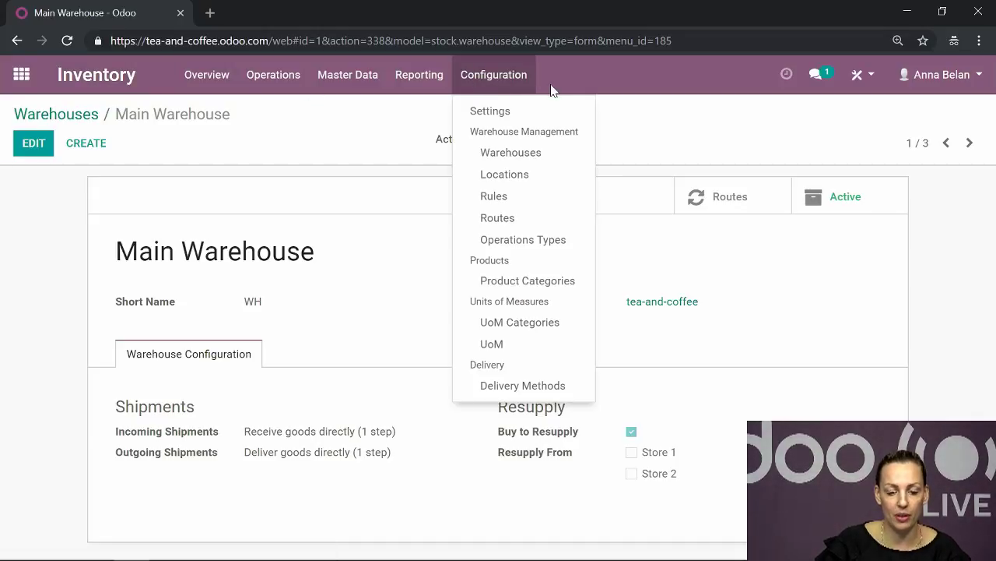
click(508, 117)
scroll(602, 316, down, 4)
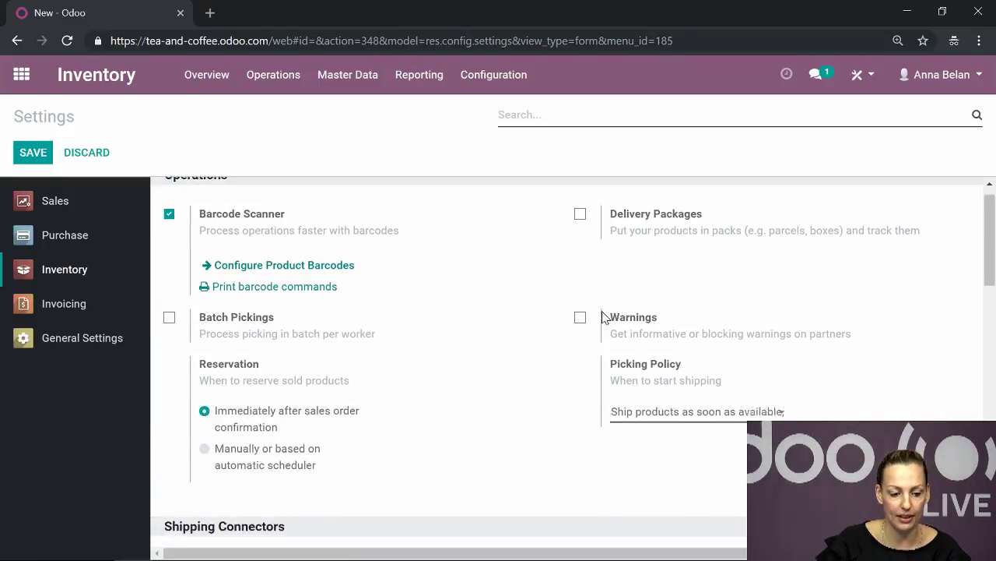
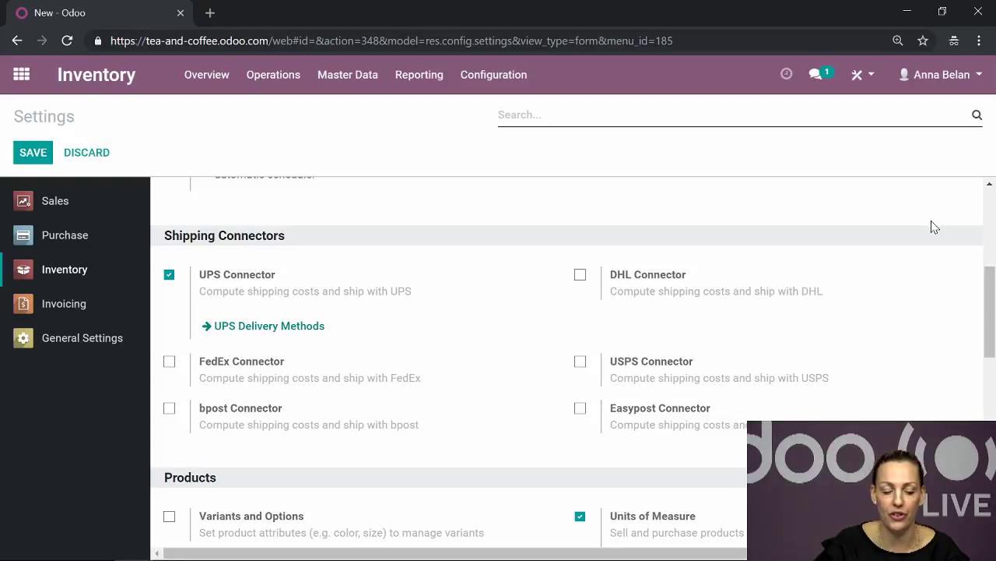
mouse_move(797, 272)
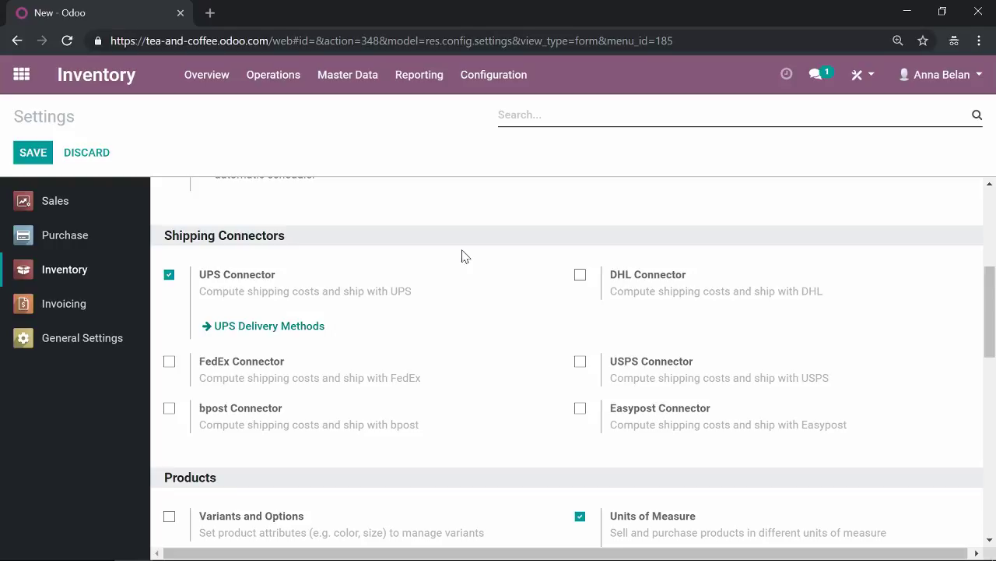
scroll(491, 256, up, 2)
mouse_move(497, 253)
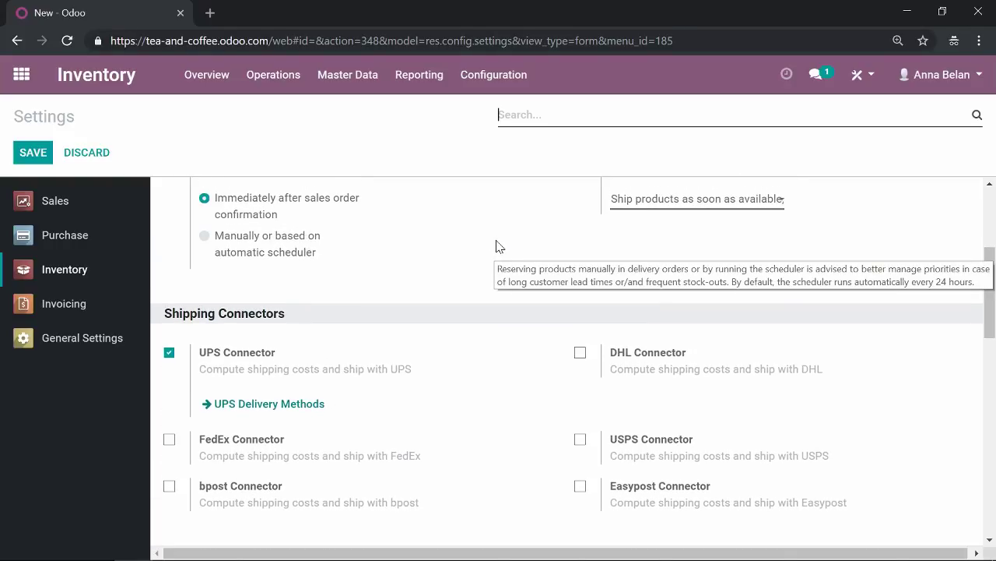
- Switch to the Sales app and create a new quotation for the customer Coffeelovers
click(22, 75)
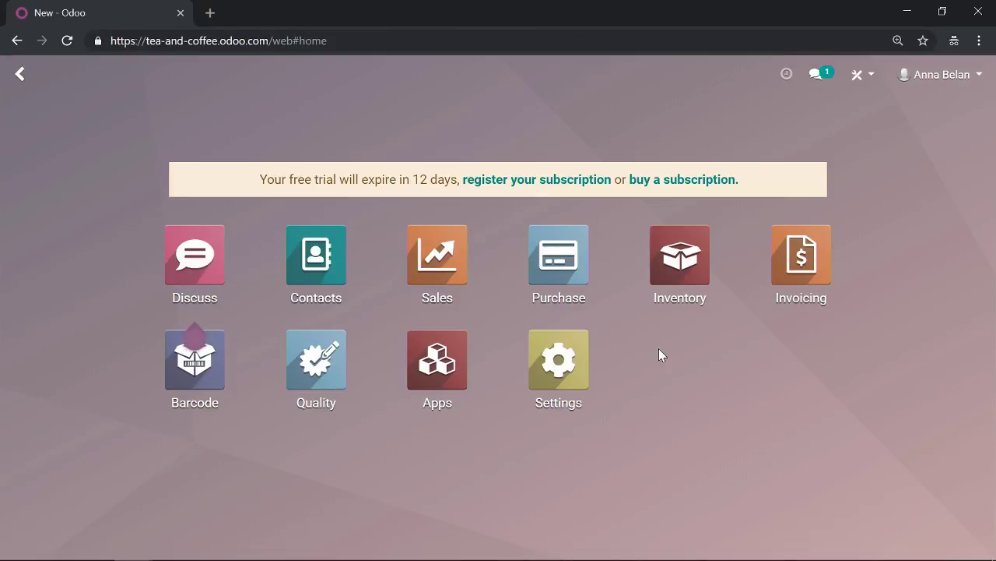
click(455, 286)
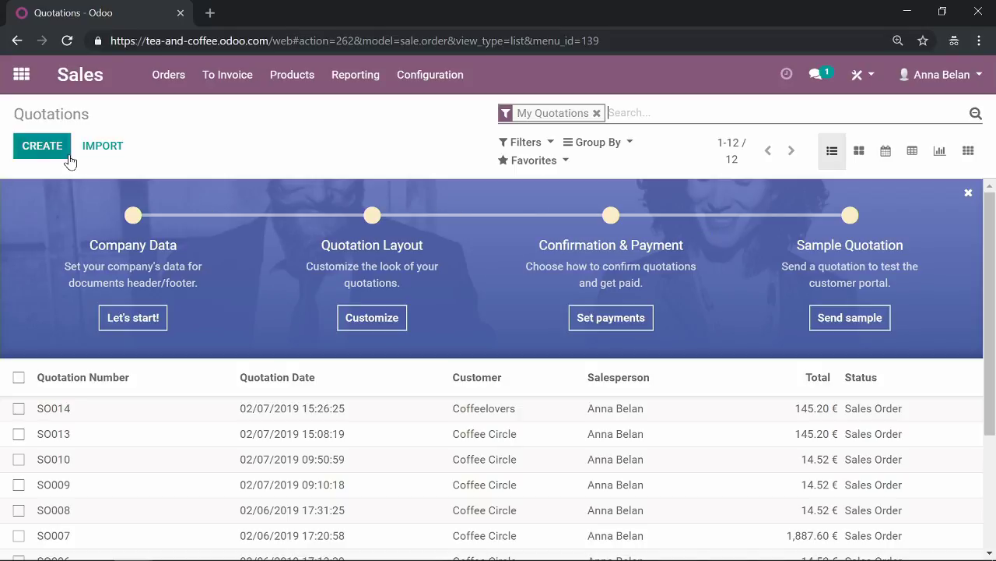
click(42, 146)
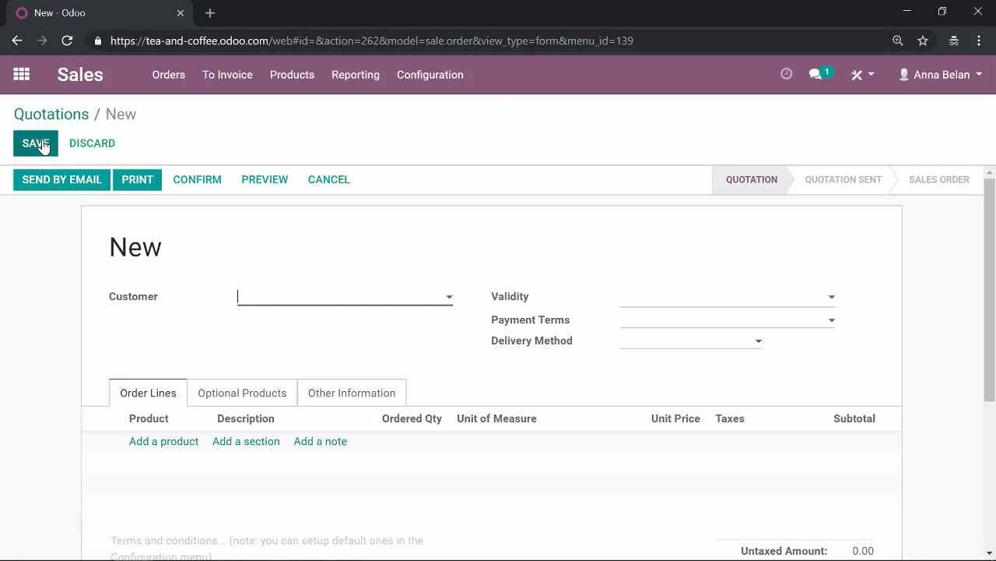
click(374, 300)
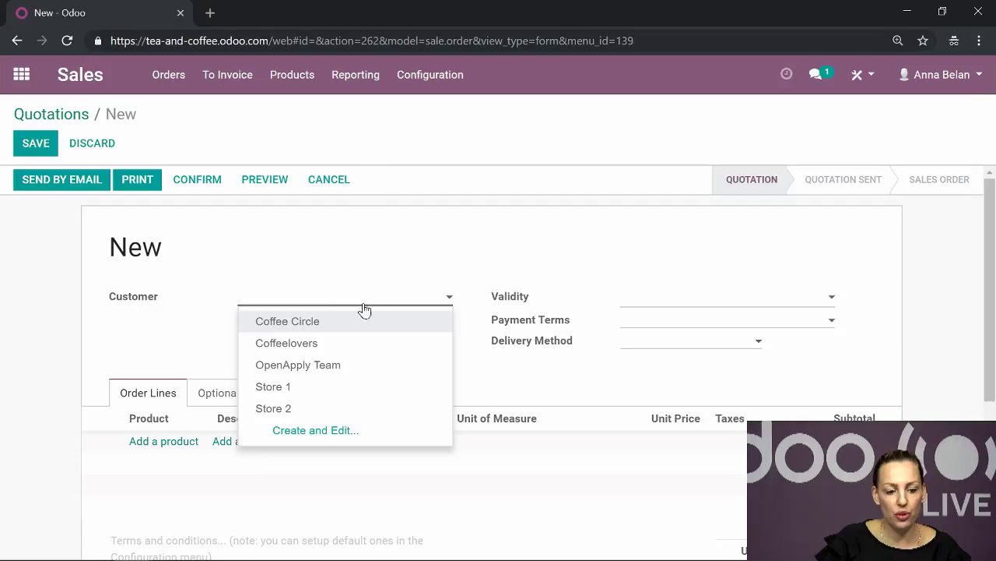
click(312, 351)
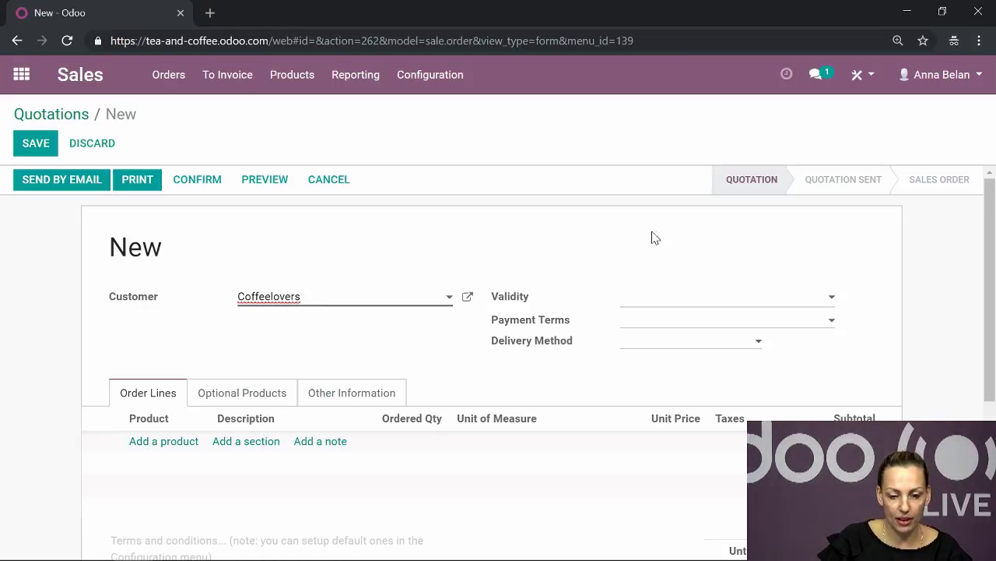
- Set the quotation's validity to 02/14/2019 and its payment terms to Immediate Payment
click(683, 304)
click(763, 204)
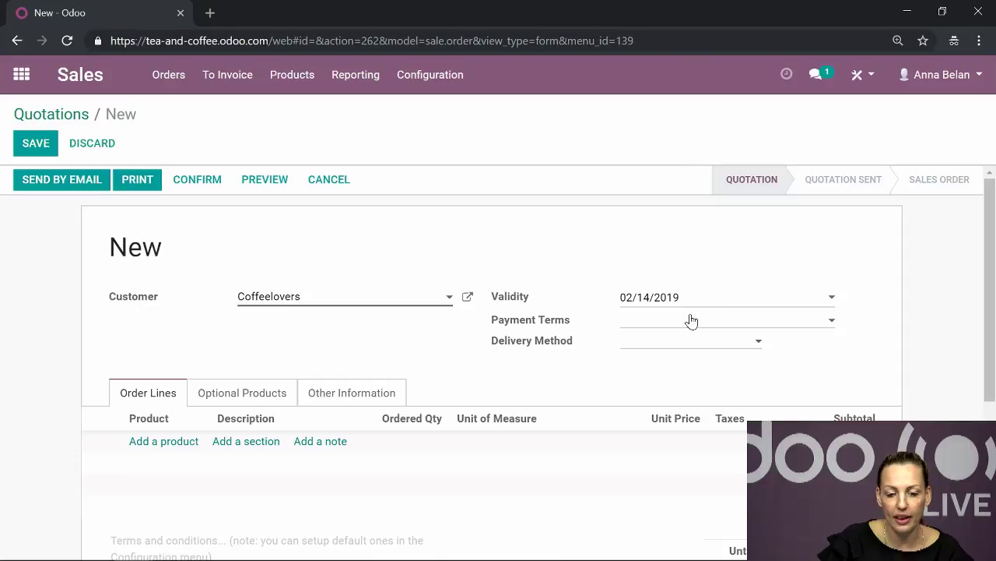
click(683, 327)
click(663, 351)
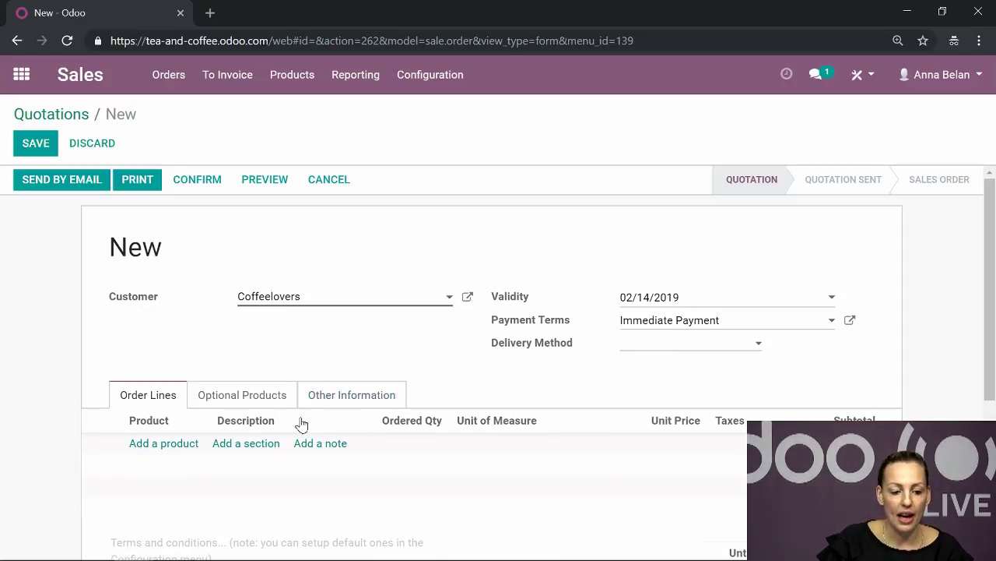
- Add an order line for the Illy X1 Coffee Machine to the quotation
click(167, 443)
click(170, 447)
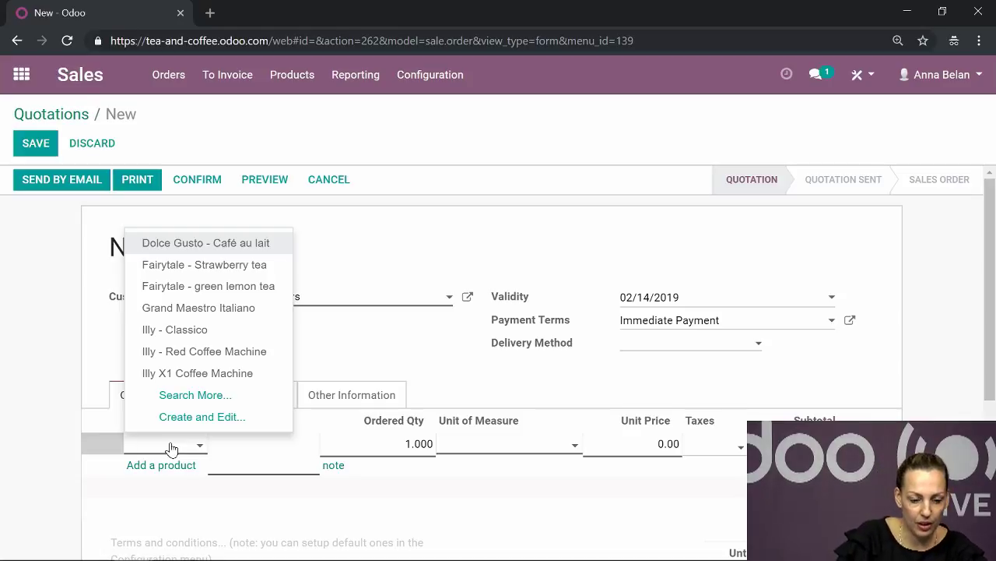
text(ill)
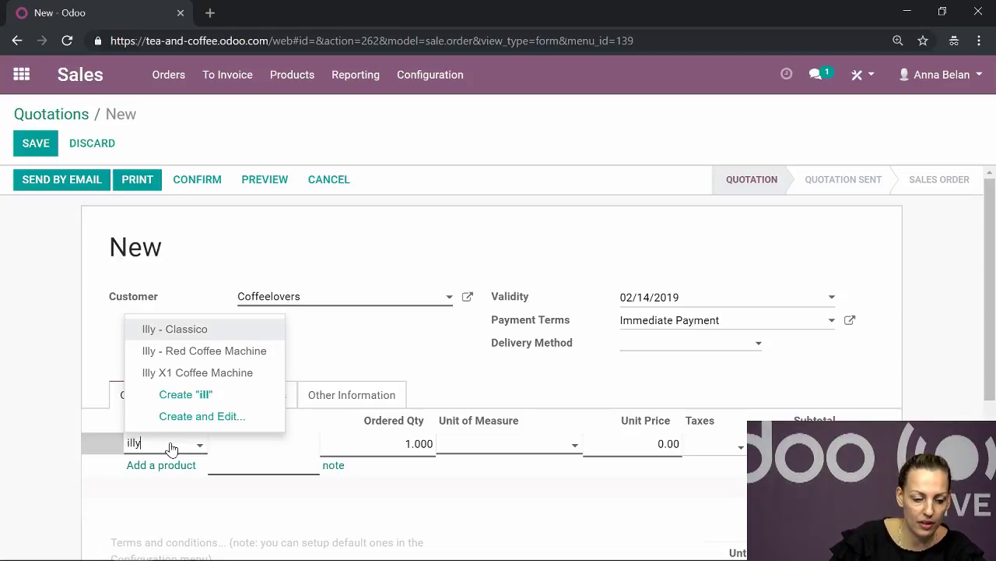
text(y)
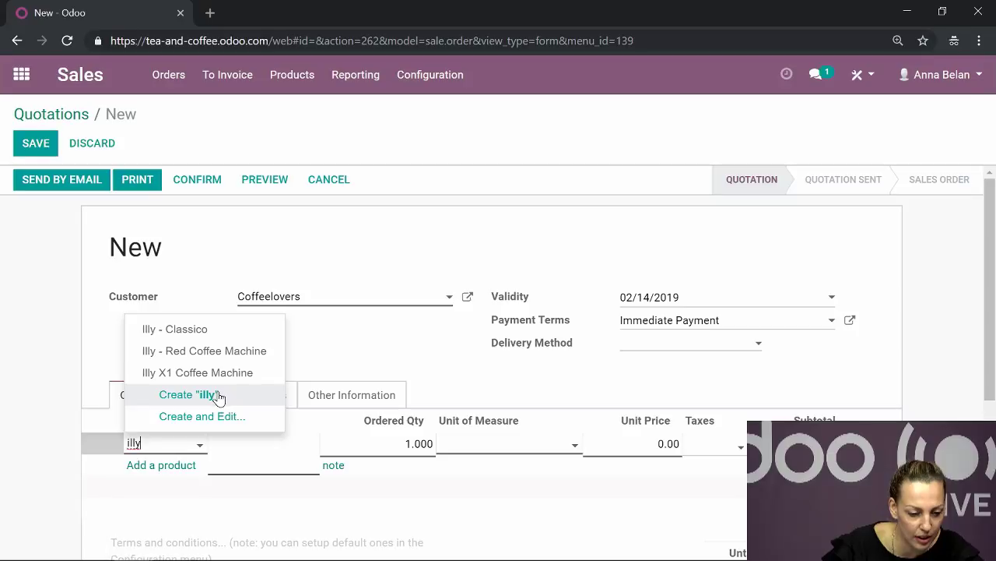
click(184, 379)
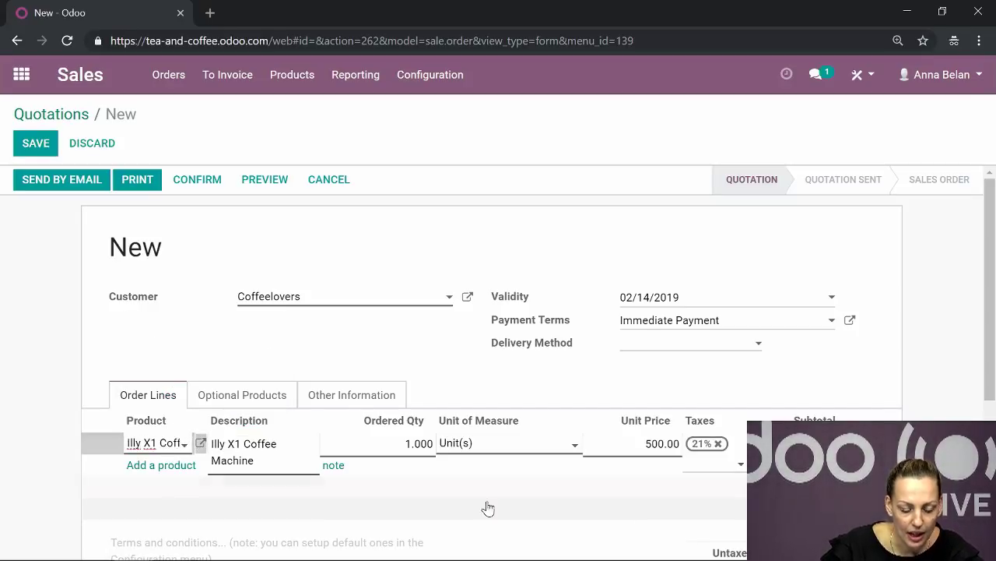
- Set the quotation's delivery method to UPS BE, get its shipping rate and add the delivery charge to the order
click(183, 445)
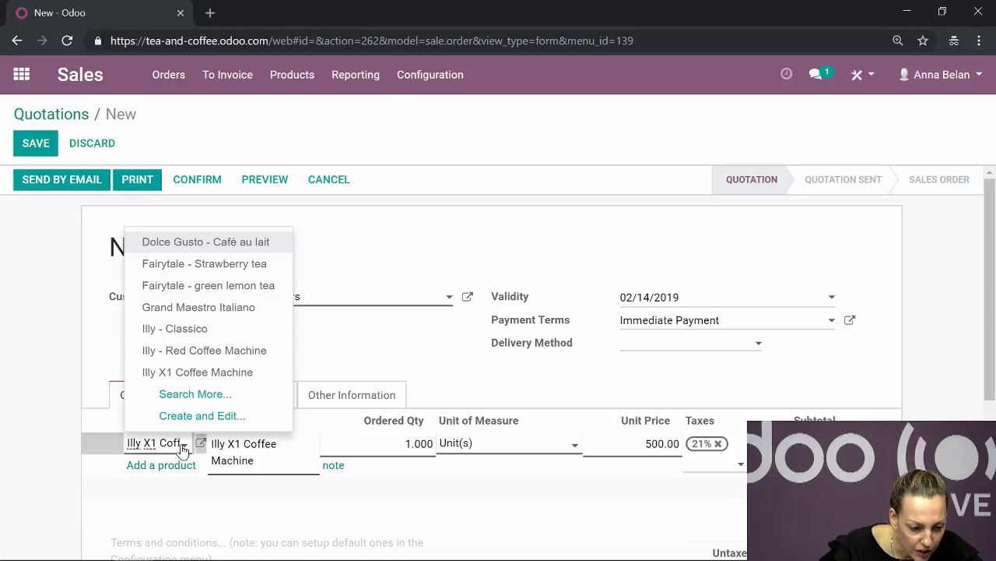
click(183, 445)
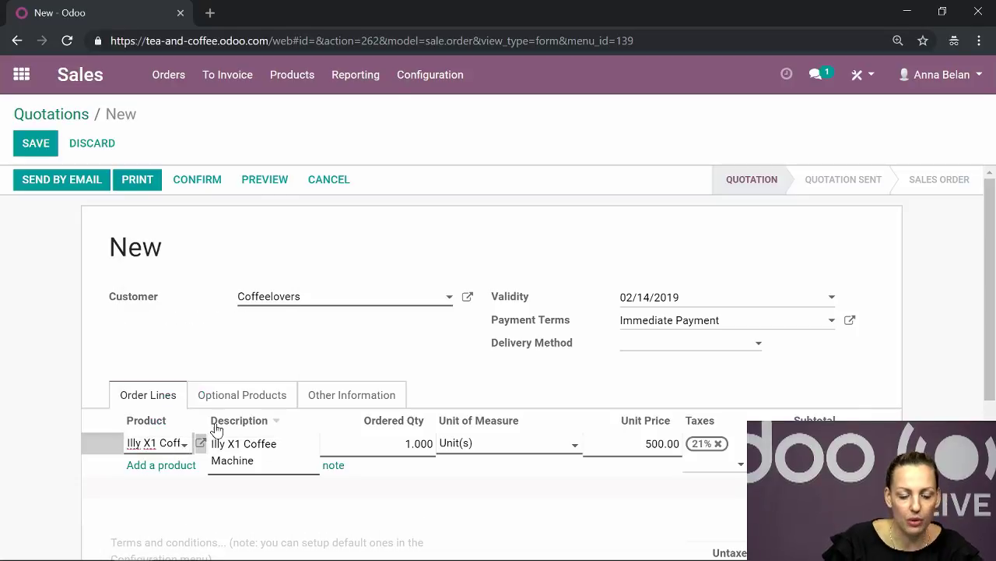
click(656, 353)
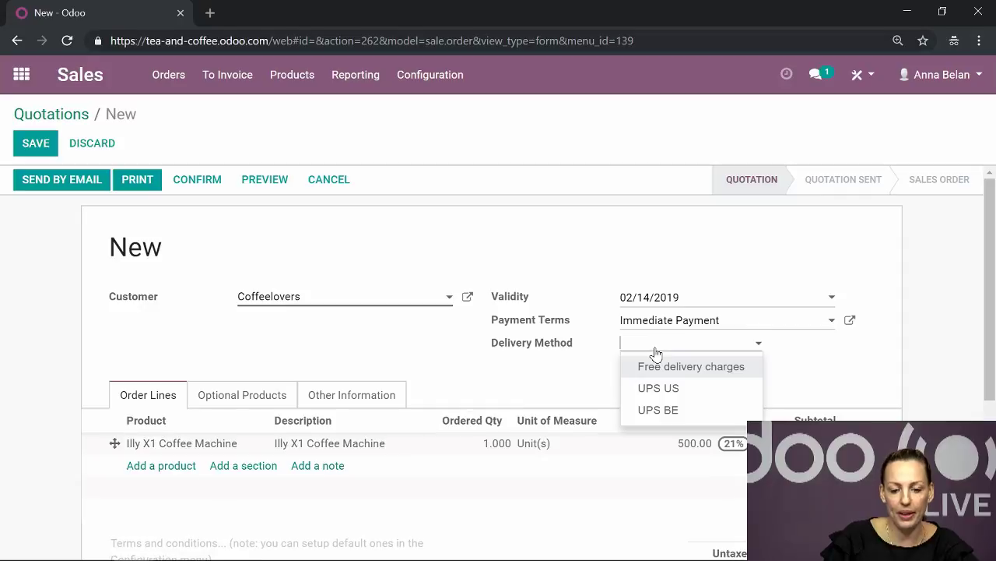
click(648, 413)
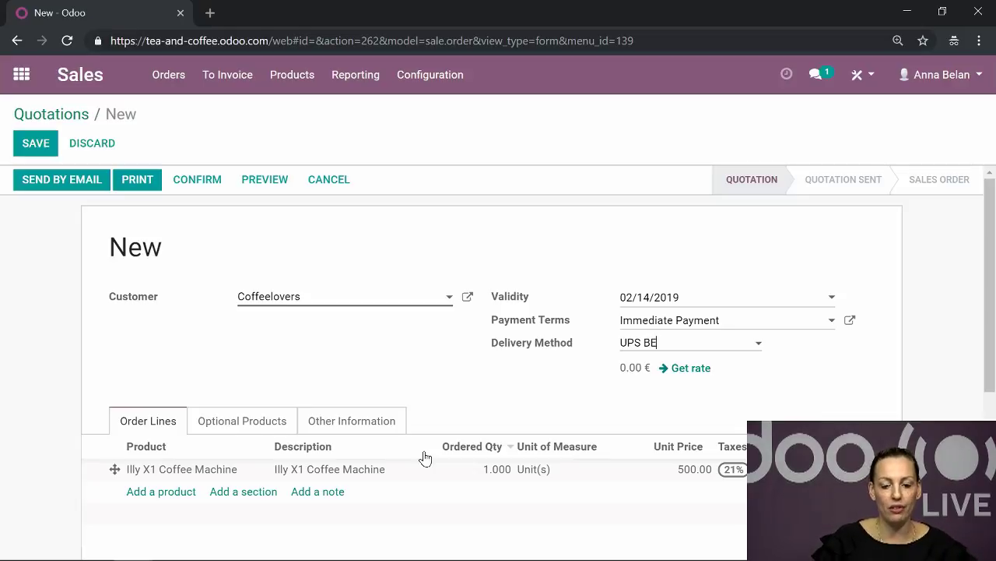
click(690, 369)
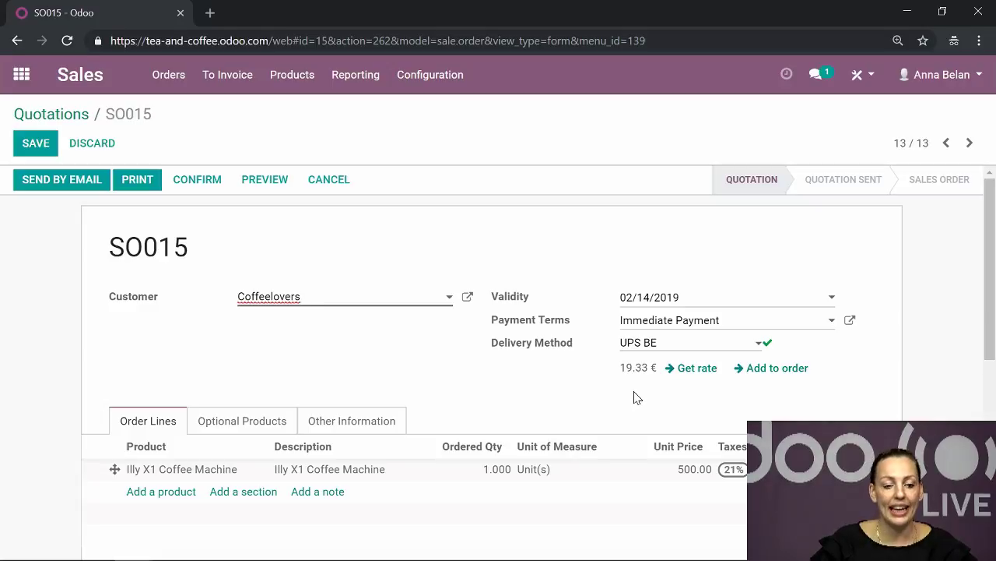
click(777, 370)
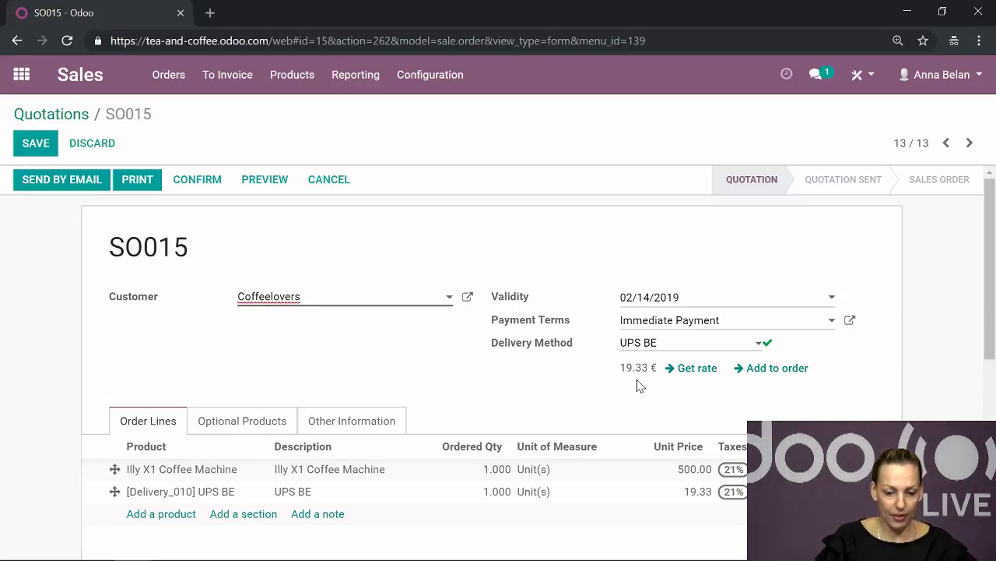
- Reopen quotation SO015 for editing and change its delivery method to Free delivery charges
click(23, 82)
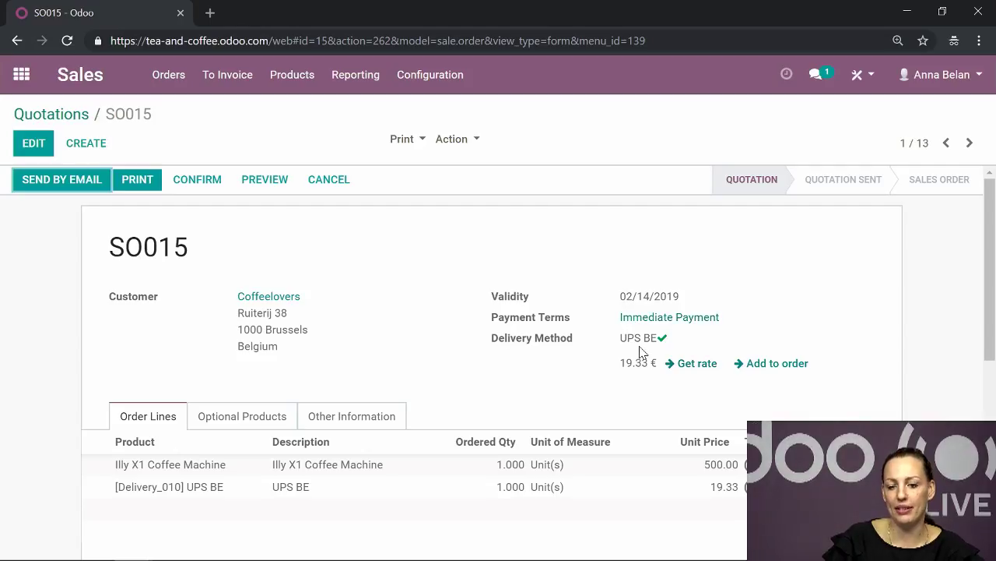
click(45, 148)
click(703, 344)
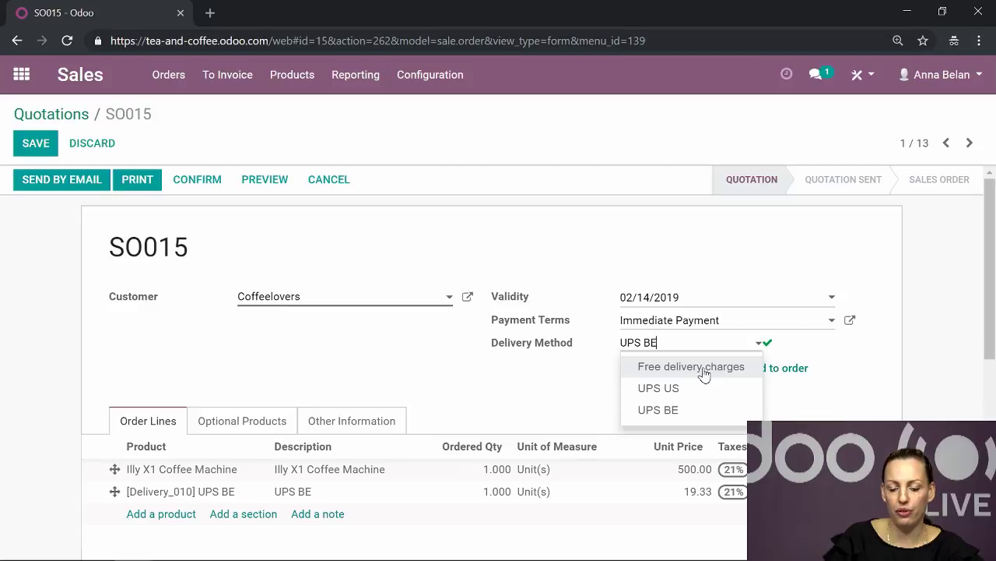
click(703, 368)
click(720, 352)
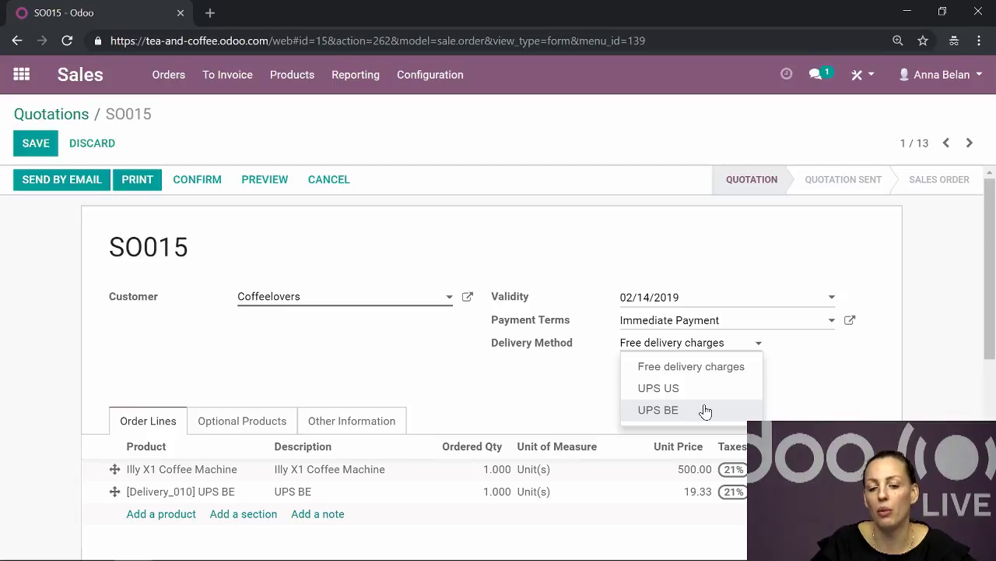
click(537, 252)
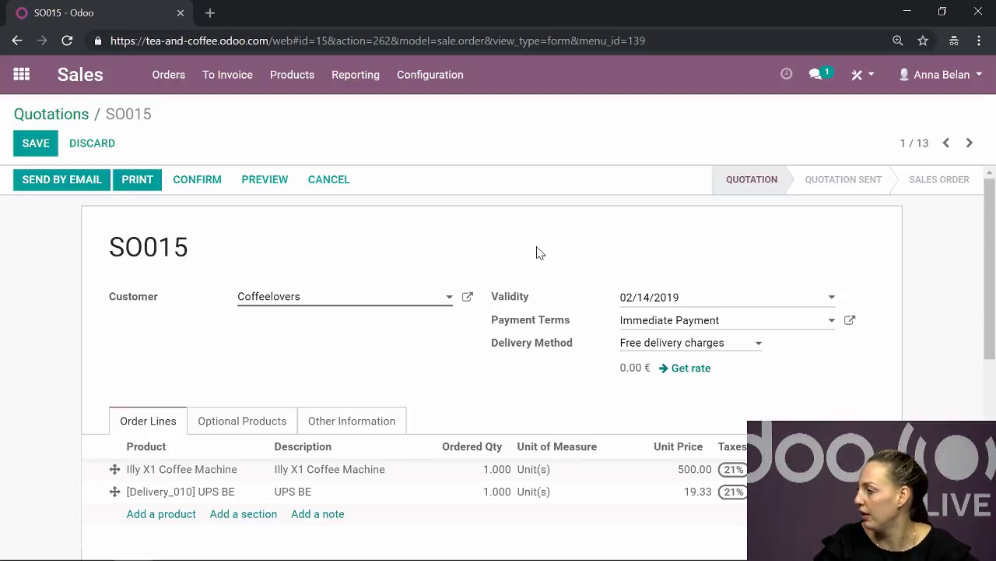
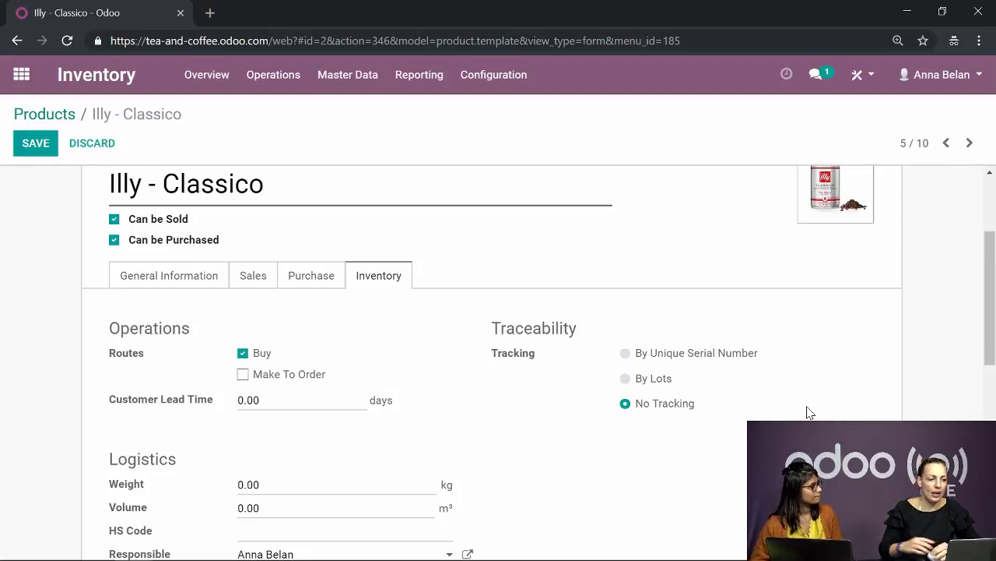
- Save the Illy - Classico product form
click(31, 145)
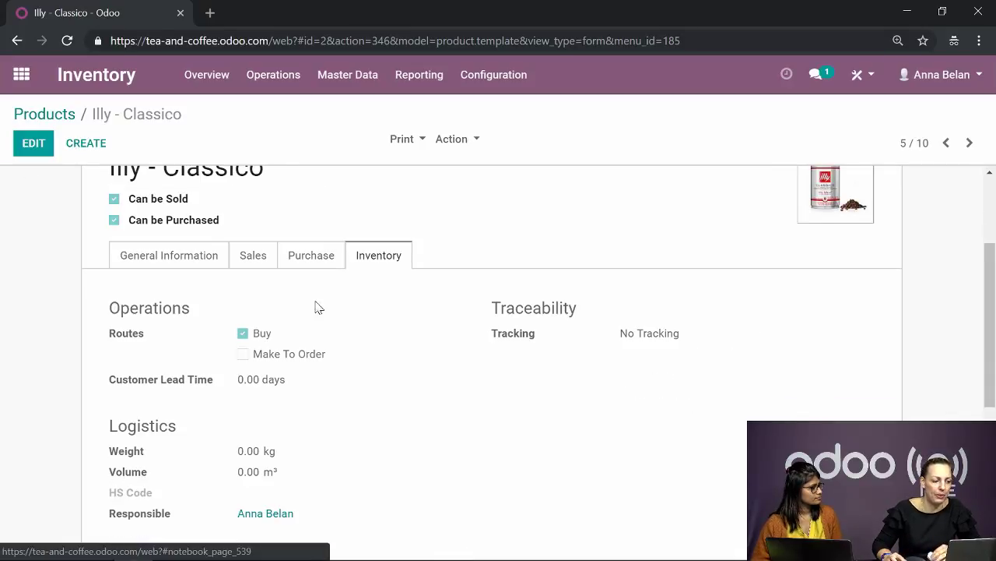
scroll(356, 353, up, 3)
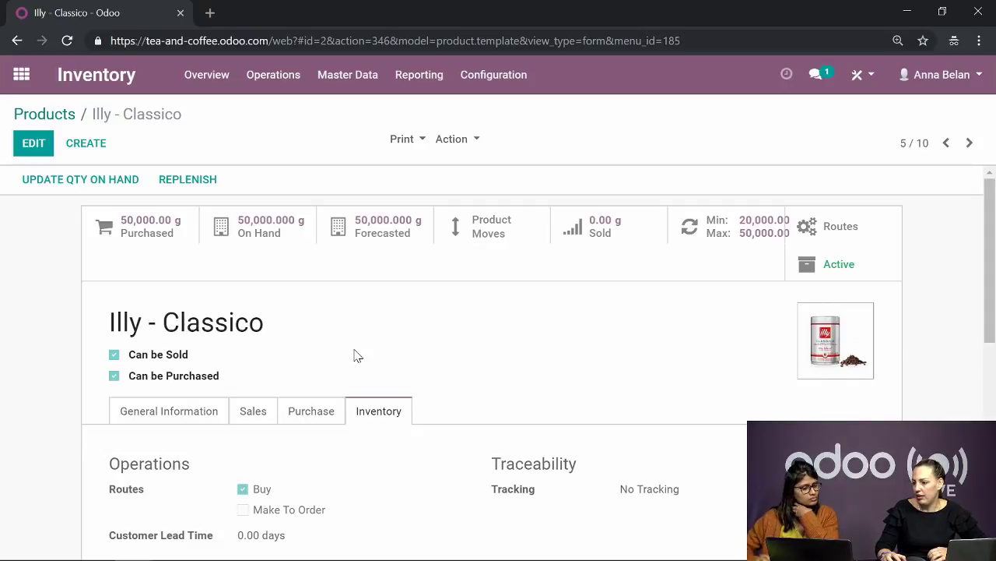
- Go to the Inventory app and retrieve the Inventory Valuation report
click(24, 74)
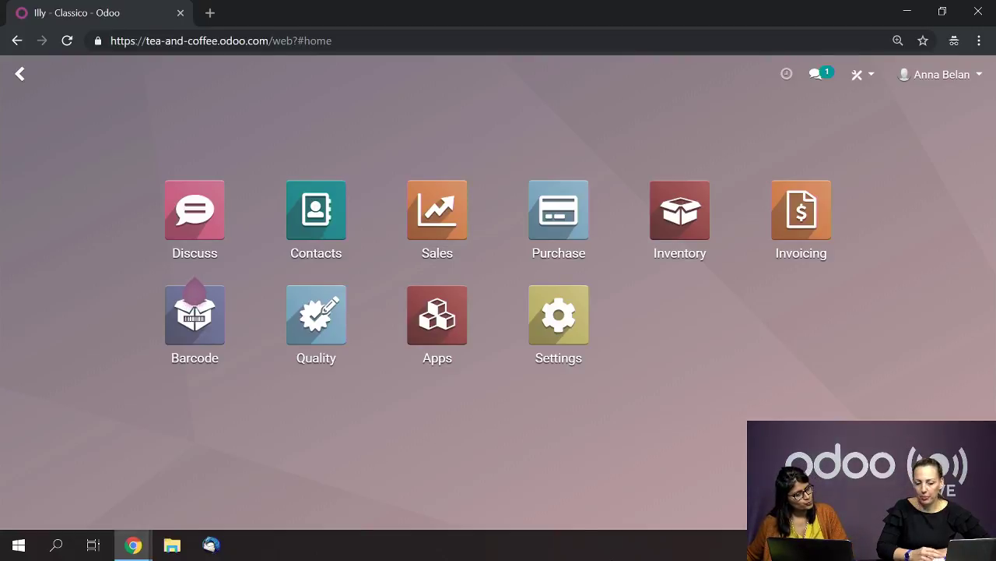
click(695, 204)
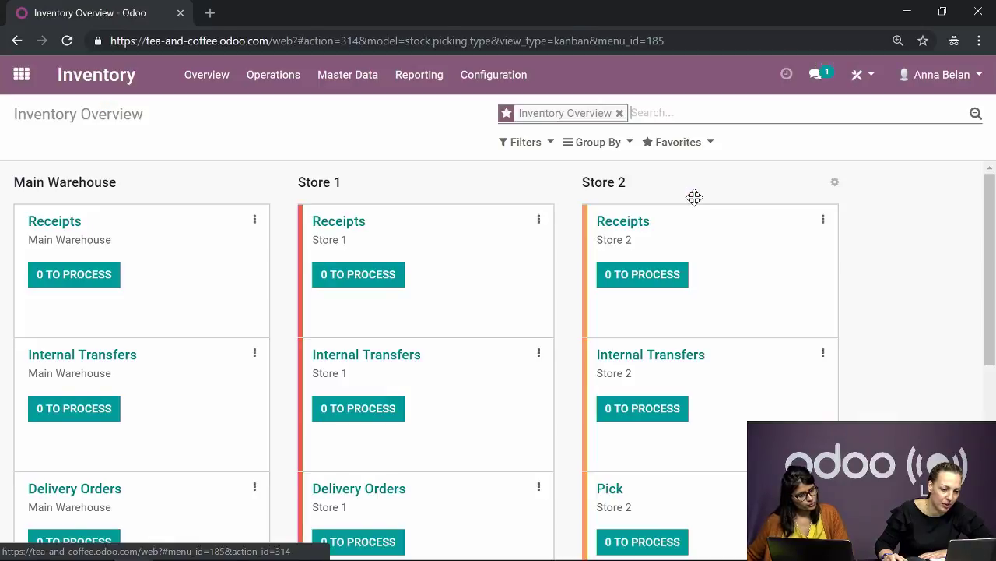
click(424, 83)
click(471, 158)
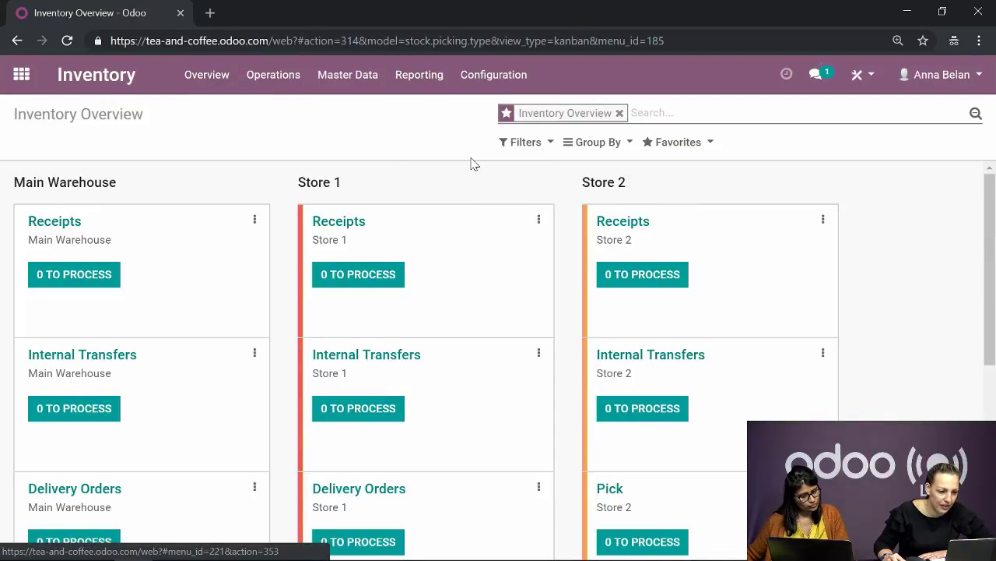
click(217, 289)
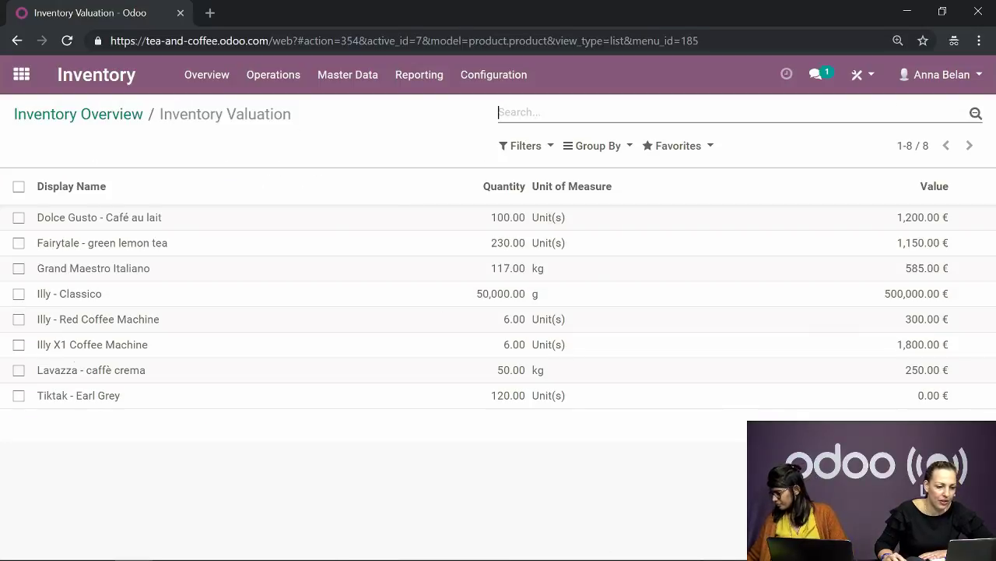
- Set up a custom filter on the valuation list for Location is equal to "store 1"
click(596, 150)
click(519, 150)
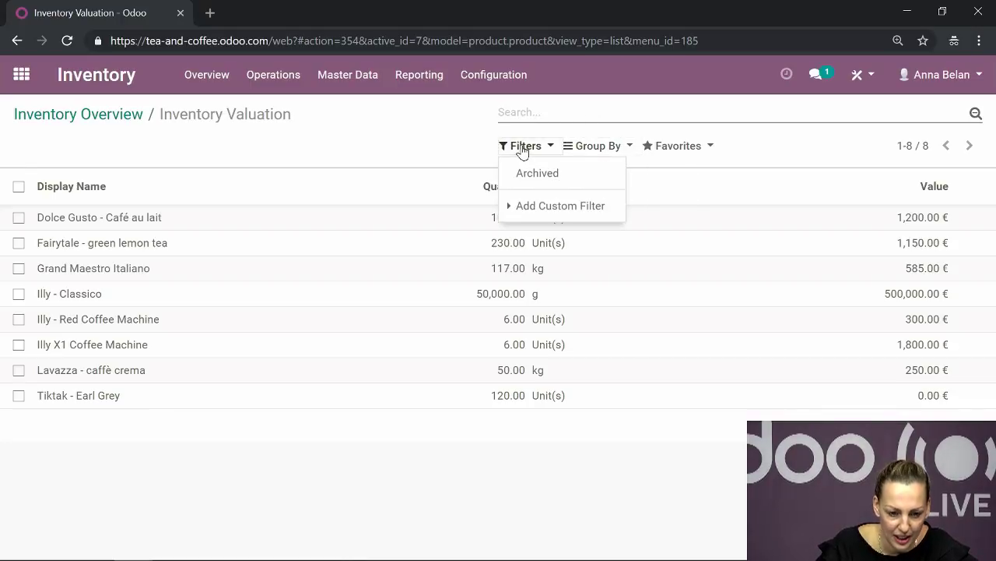
click(557, 206)
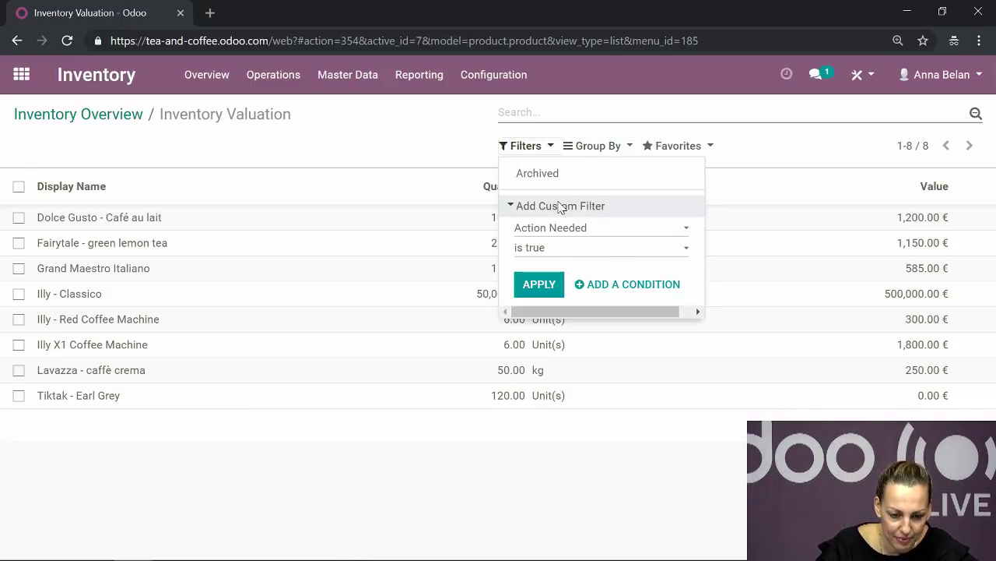
click(600, 234)
scroll(615, 327, down, 5)
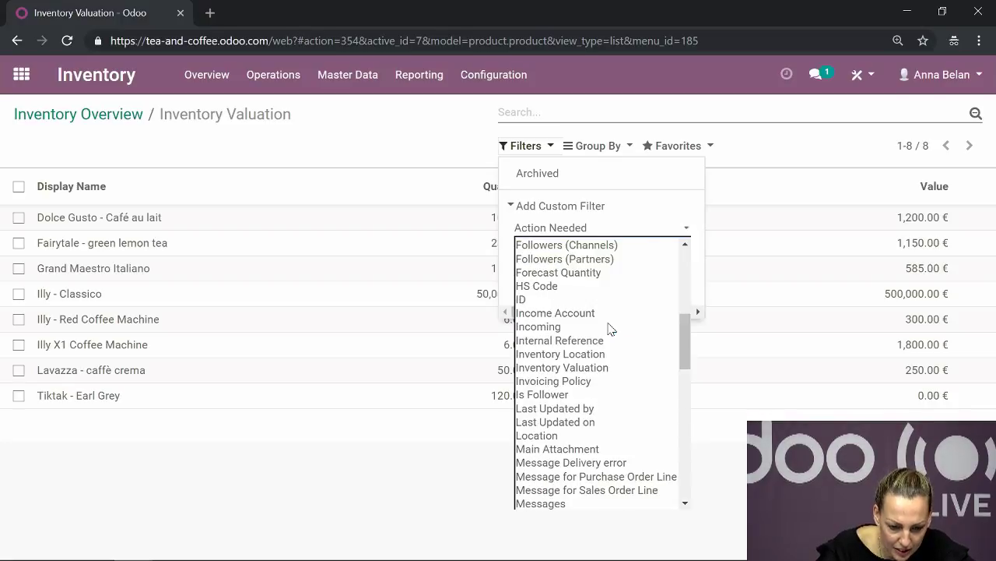
click(550, 434)
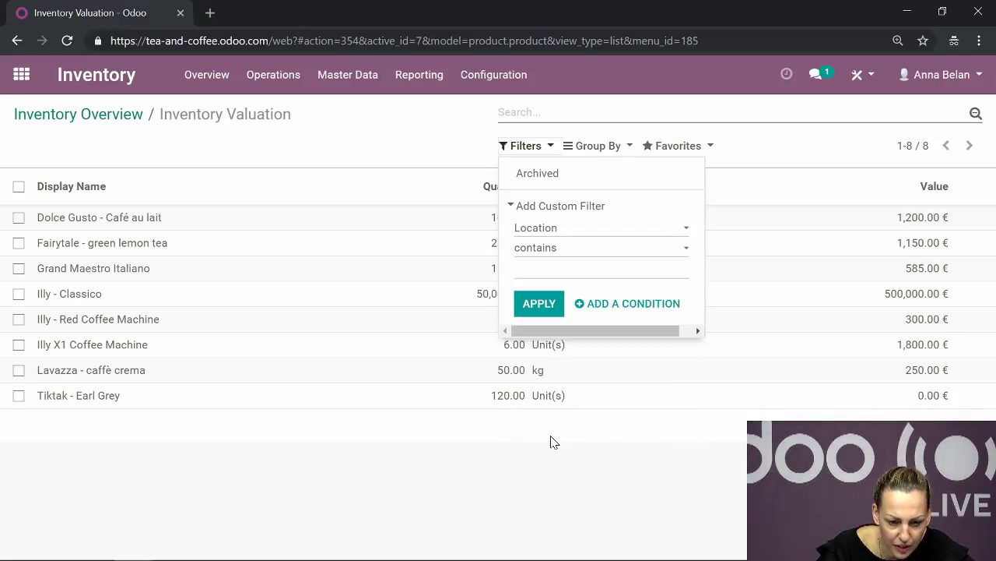
click(569, 249)
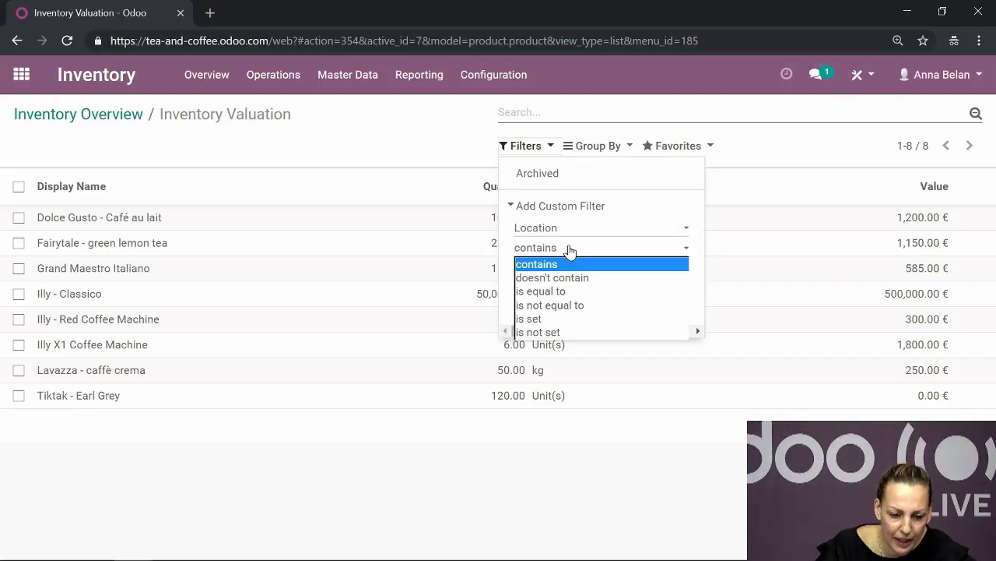
click(560, 292)
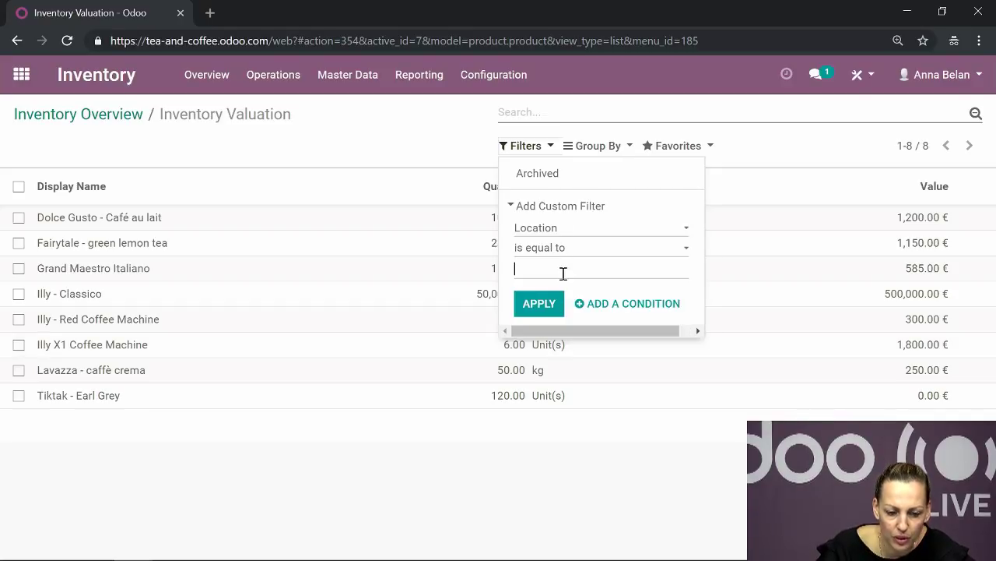
text(store)
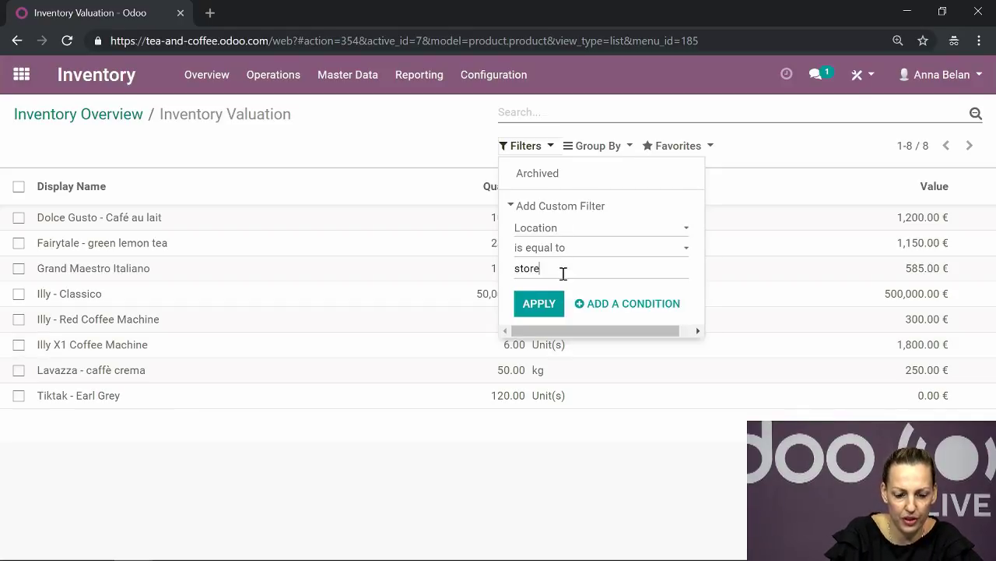
text( 1)
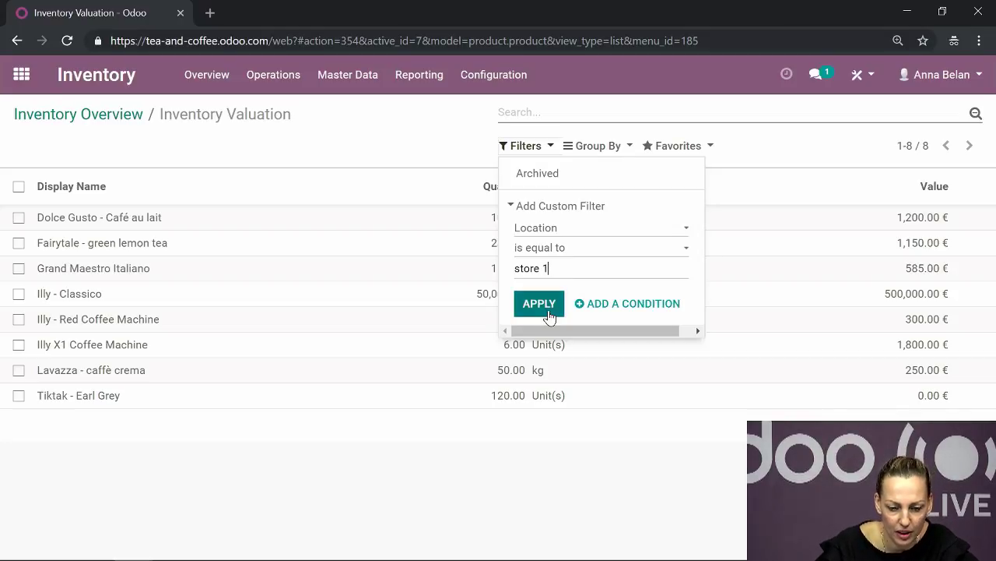
- Change the filter condition to Location is set, apply it to the valuation list and remove the filter
click(555, 246)
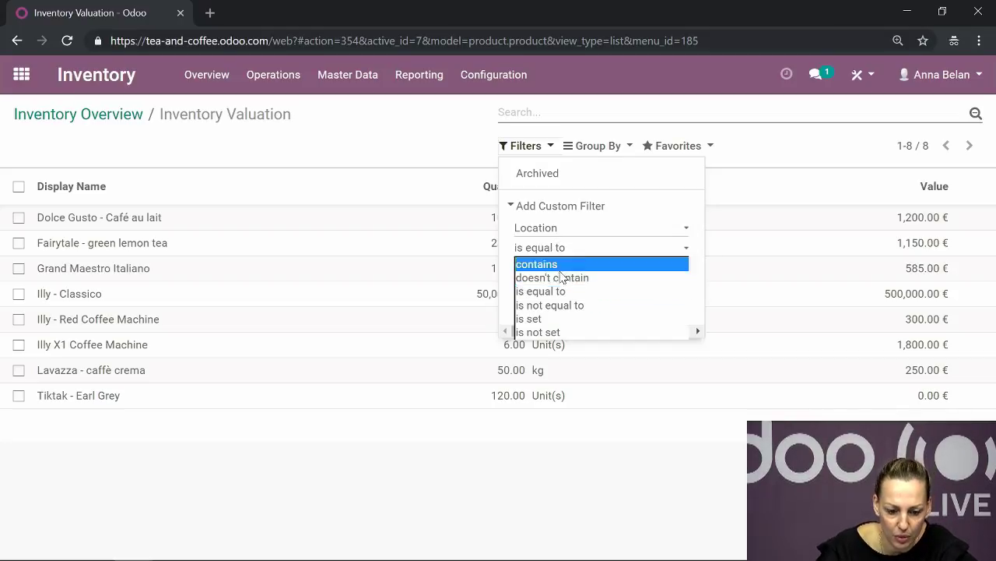
click(552, 320)
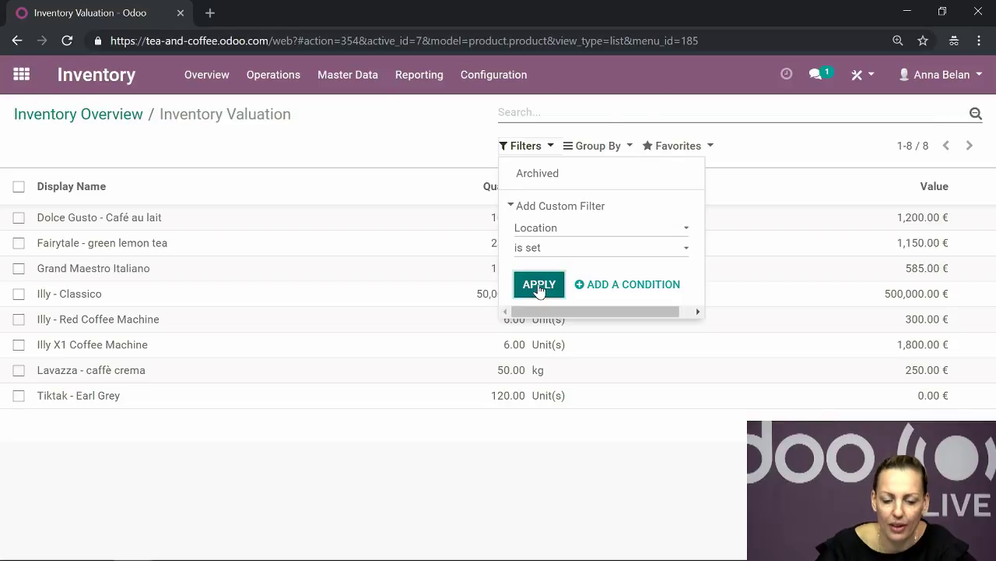
click(532, 290)
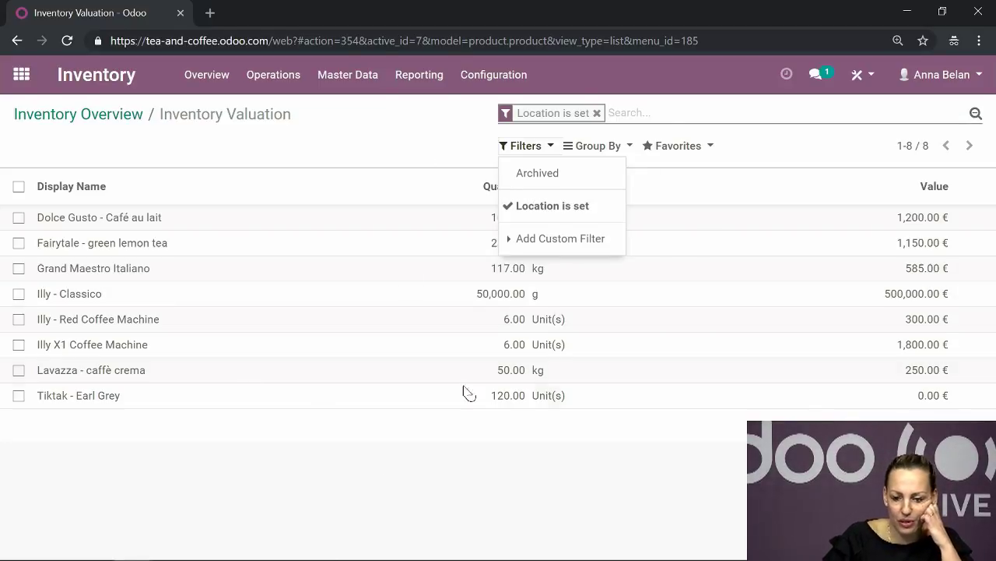
click(596, 113)
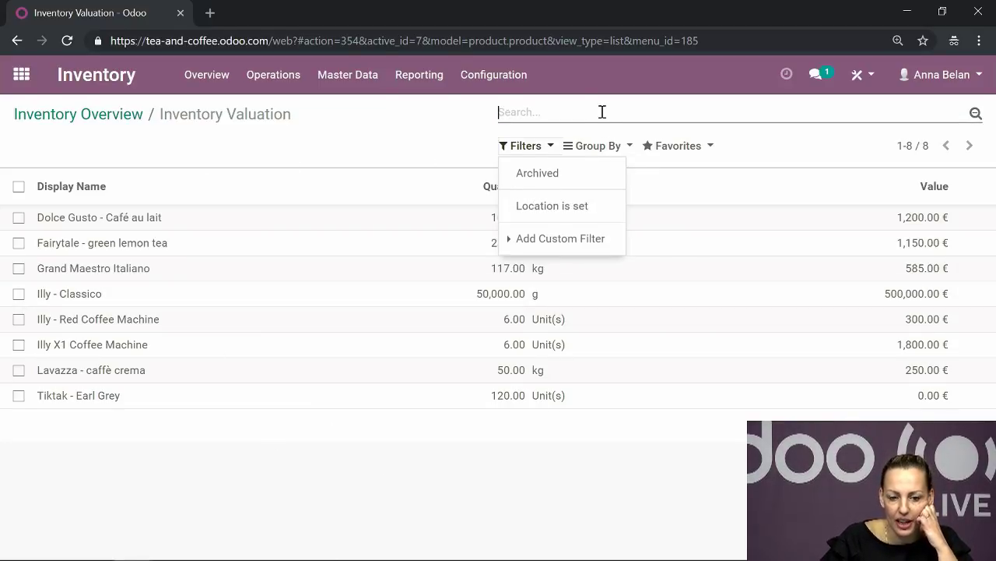
click(527, 146)
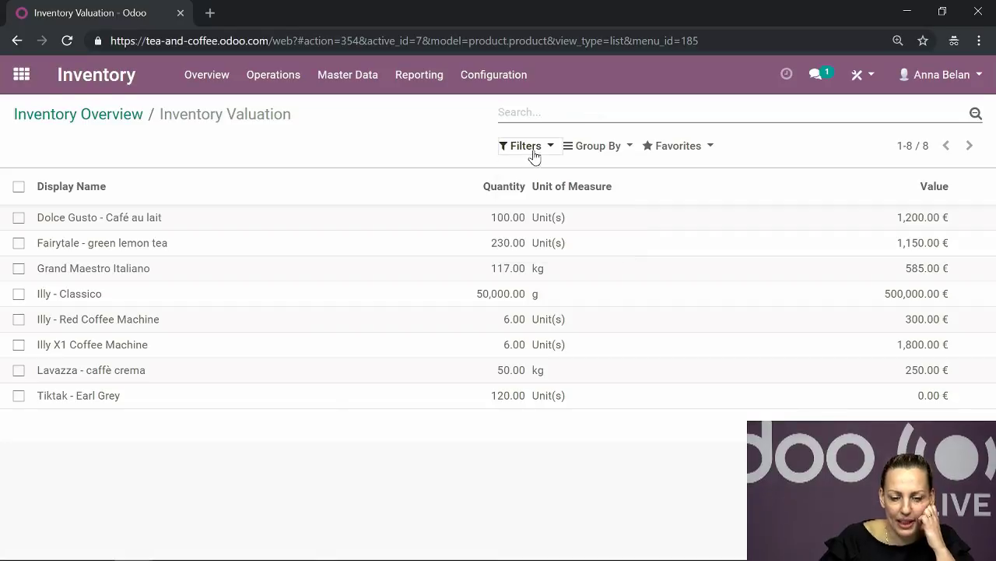
- Examine the custom grouping fields and filters offered for the valuation list without applying any
click(615, 148)
click(621, 207)
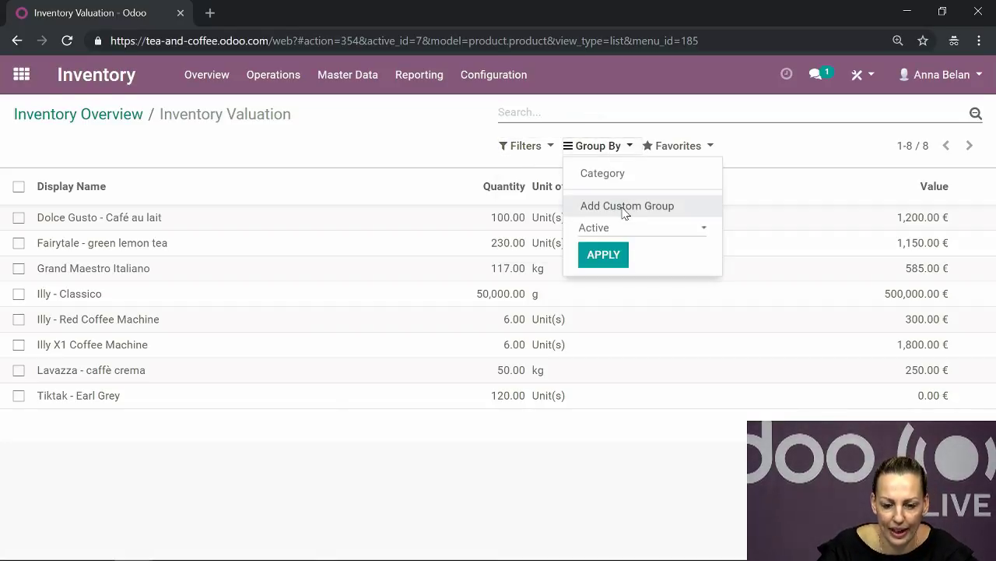
click(621, 229)
scroll(627, 330, down, 3)
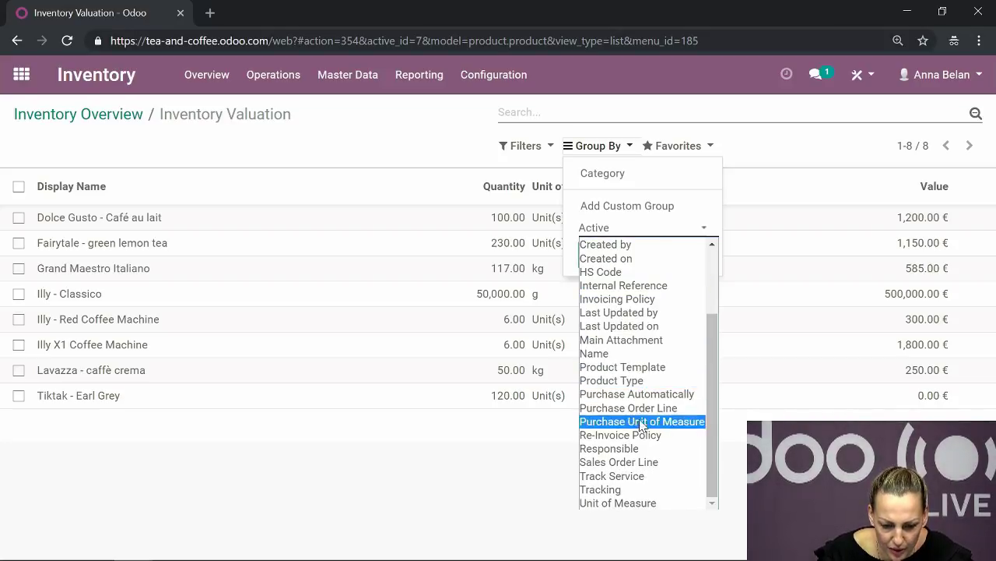
click(434, 517)
click(434, 516)
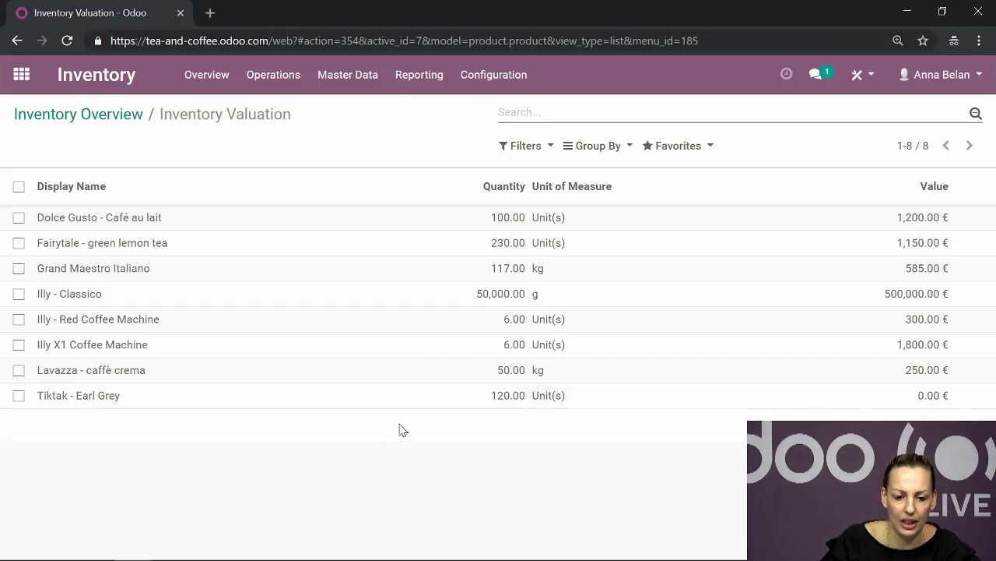
click(522, 148)
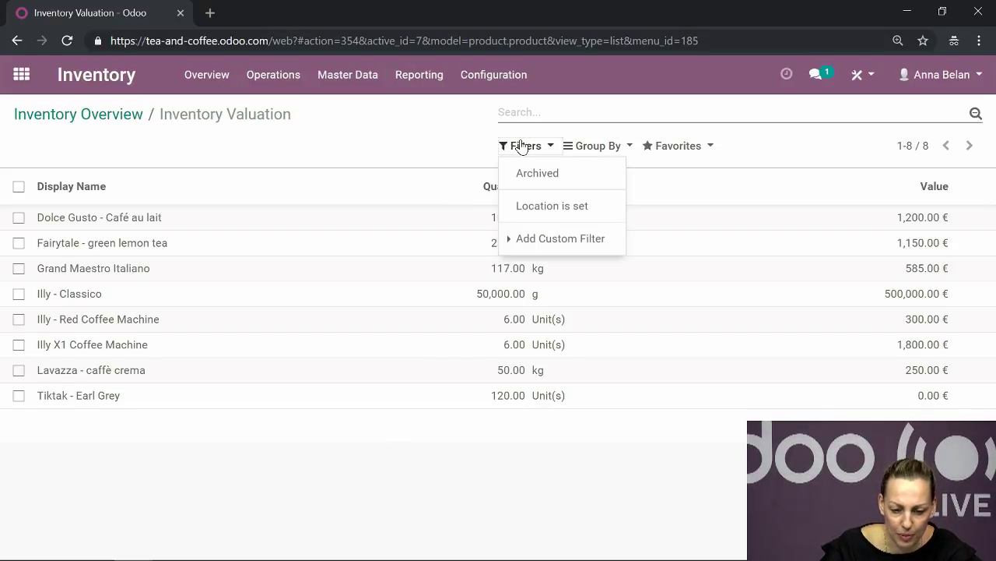
click(403, 139)
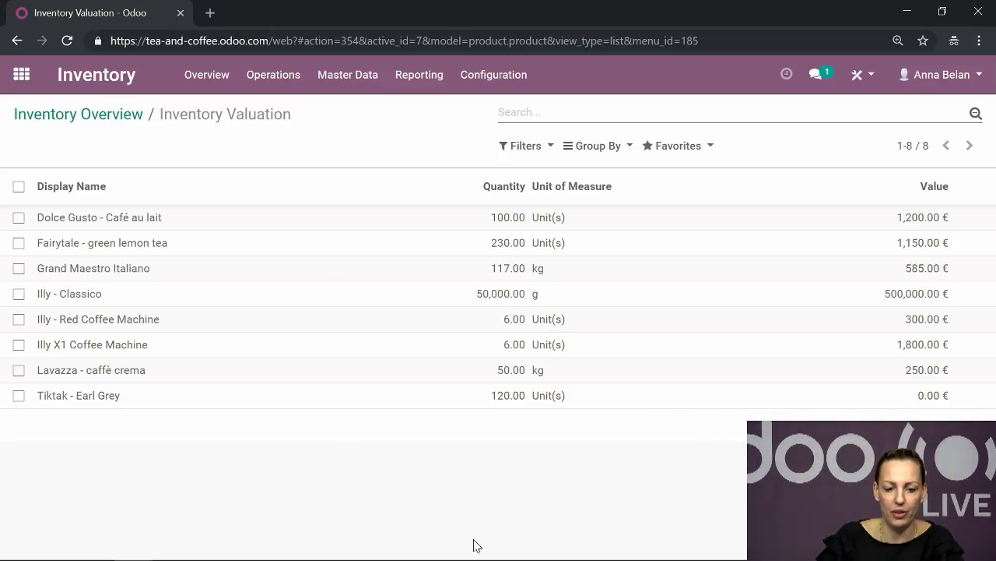
- Check the available inventory reports and master data, and return to the Inventory Overview
click(368, 95)
mouse_move(389, 73)
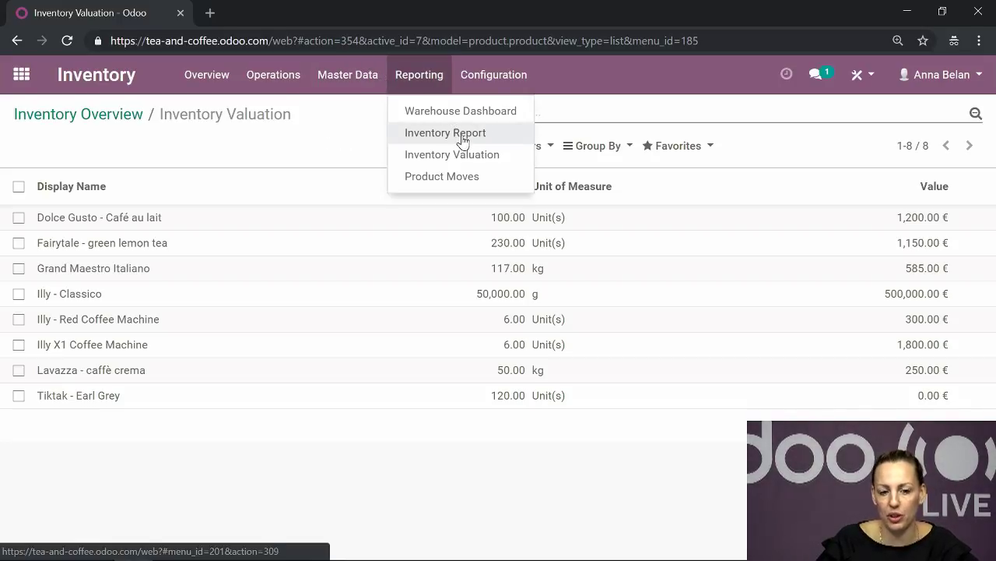
mouse_move(347, 75)
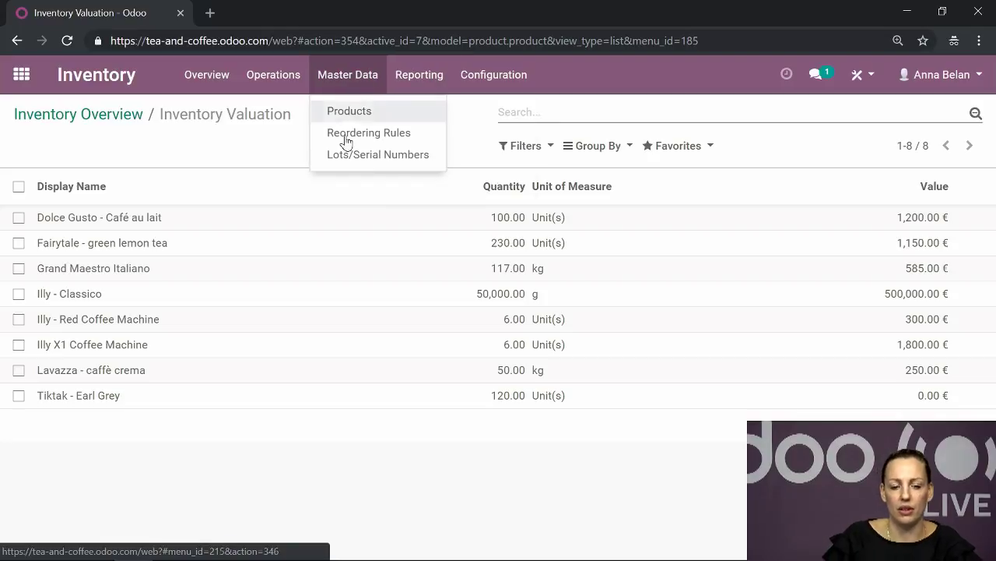
click(96, 84)
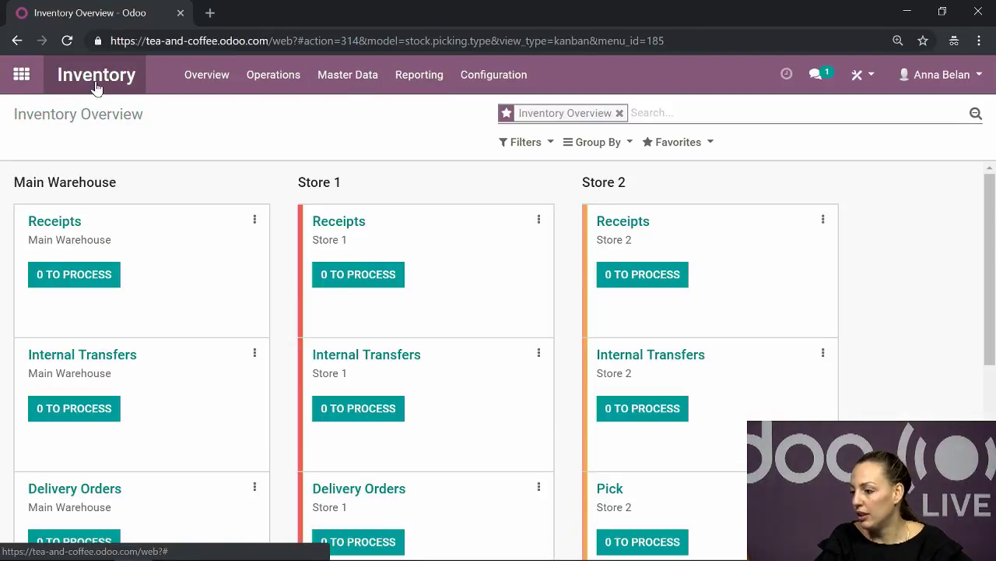